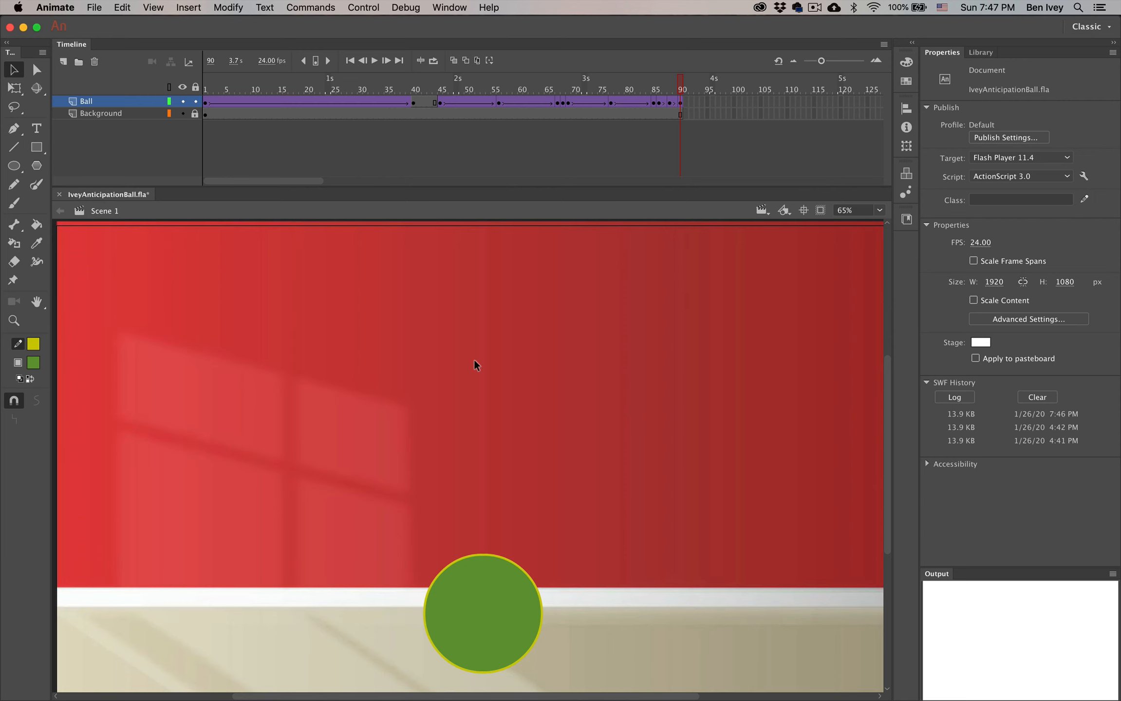
Copy frames 1 to 25 of the Ball and Background layers in AnticipationBall.fla.
key("super+Tab")
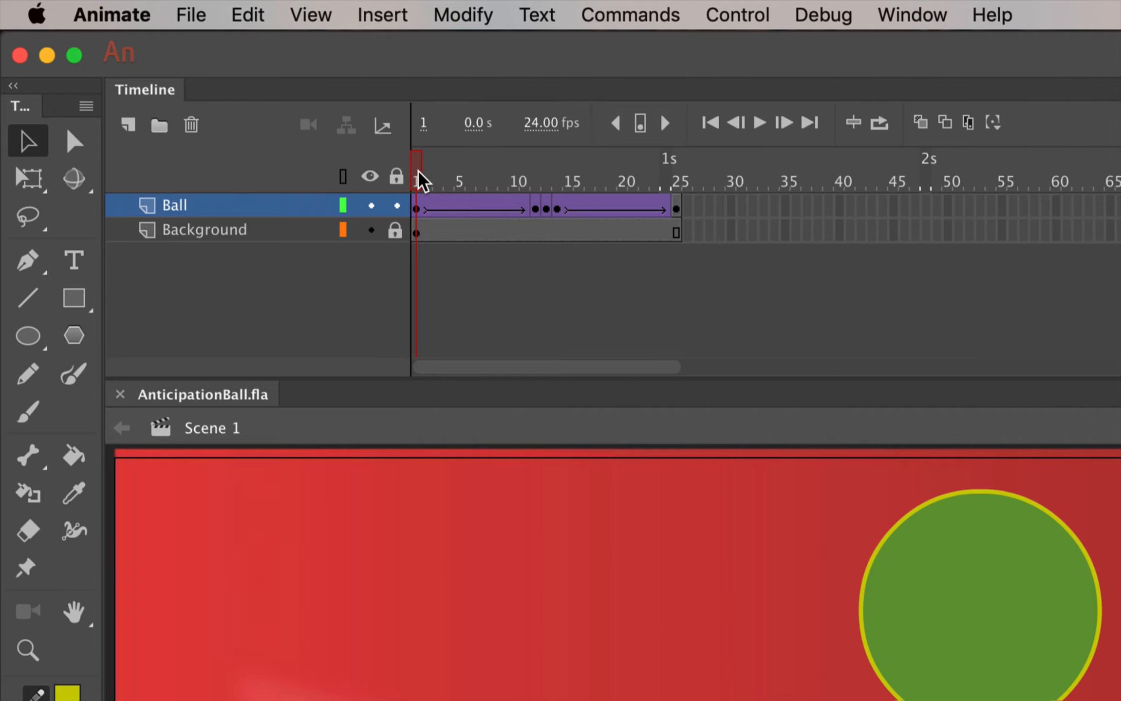
left_click_drag(418, 171, 690, 187)
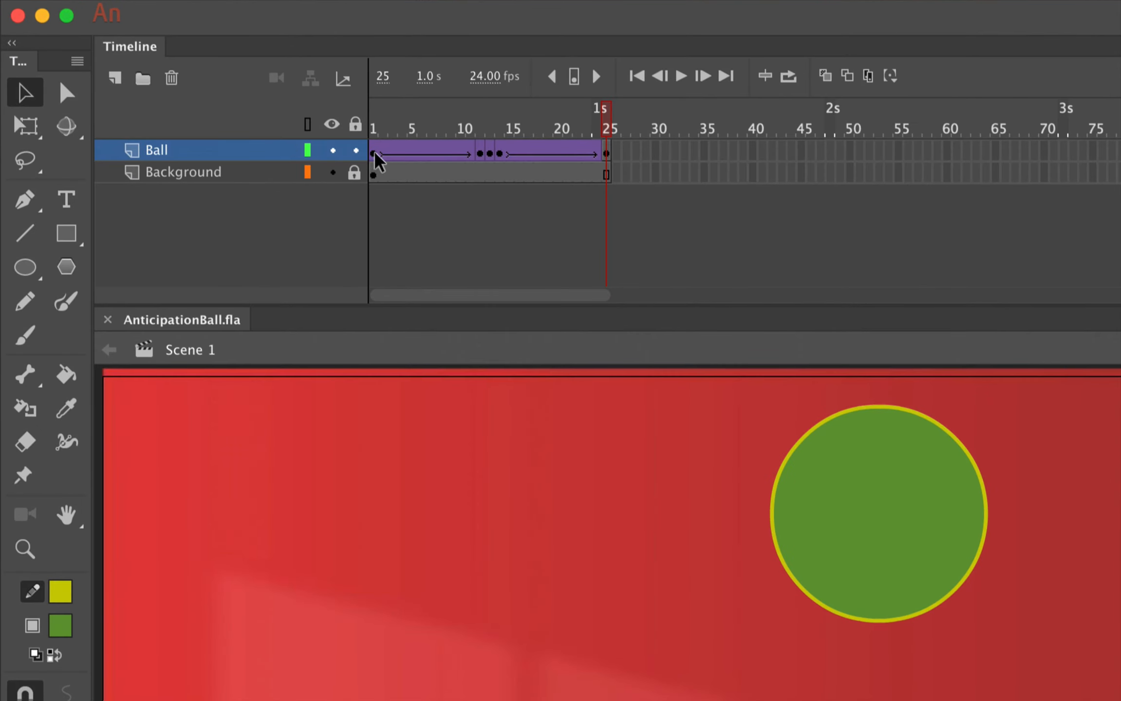
mouse_move(378, 162)
left_mouse_down()
mouse_move(530, 170)
mouse_move(606, 158)
mouse_move(606, 180)
mouse_move(430, 150)
mouse_move(534, 142)
mouse_move(429, 174)
left_mouse_up()
right_click(428, 174)
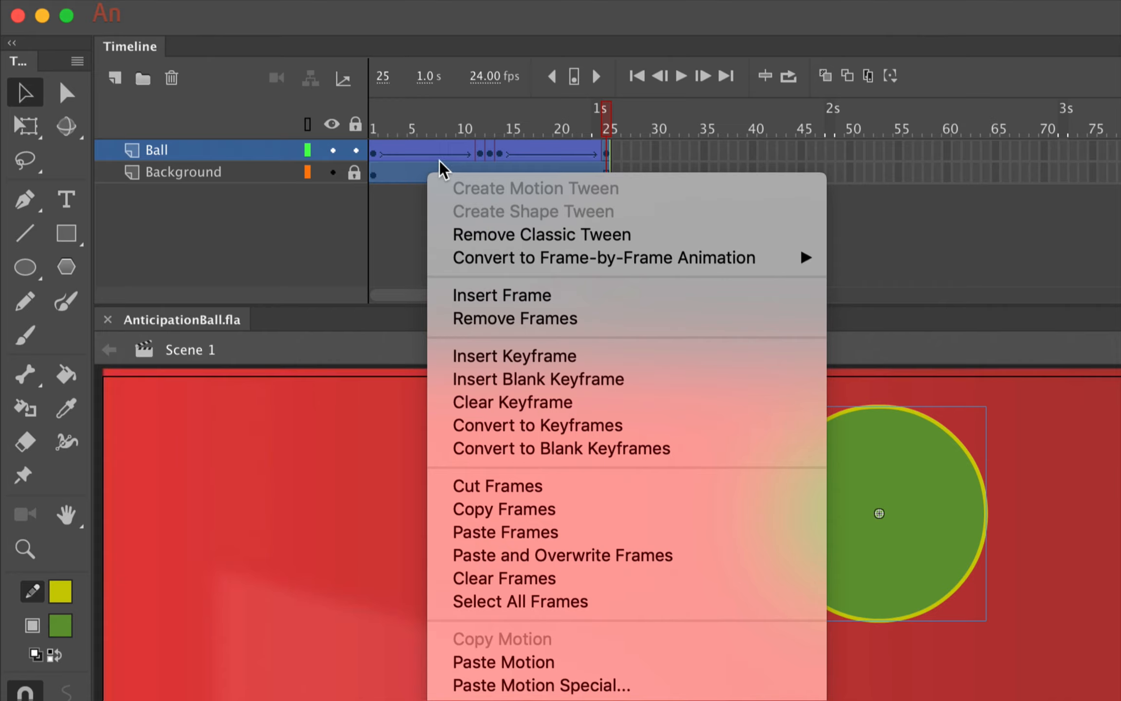
left_click(492, 515)
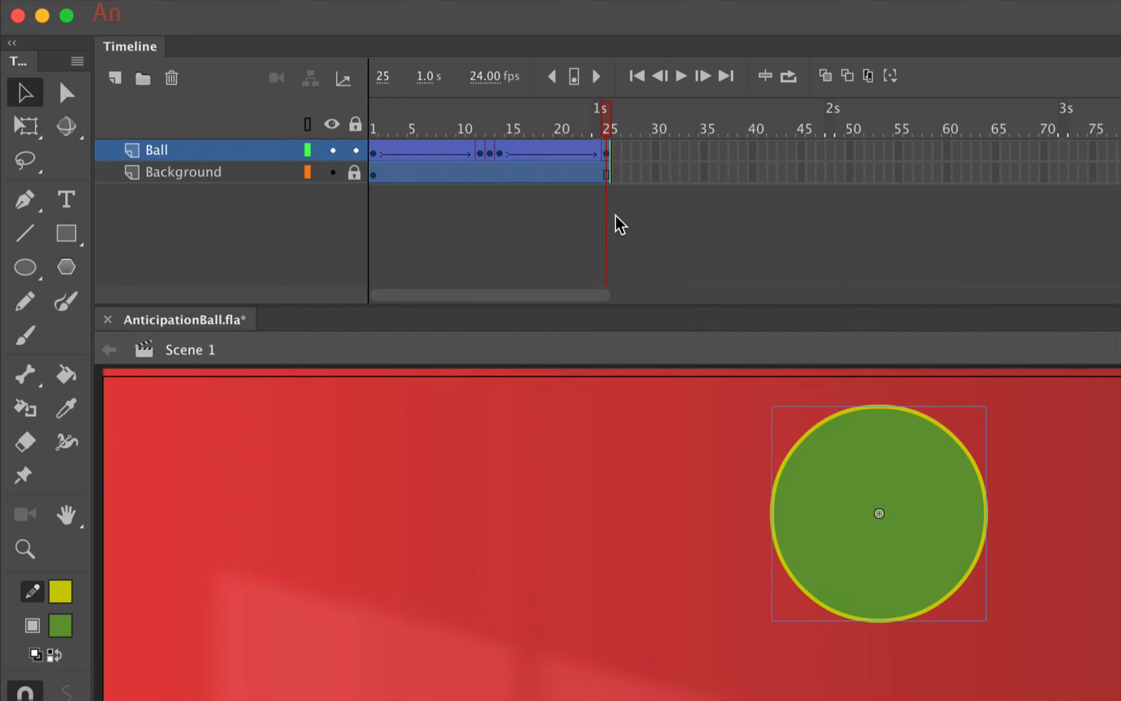
Paste the copied frames at frame 25 across the Ball and Background layers, and play the animation from frame 1.
left_click(607, 174)
left_click(607, 175)
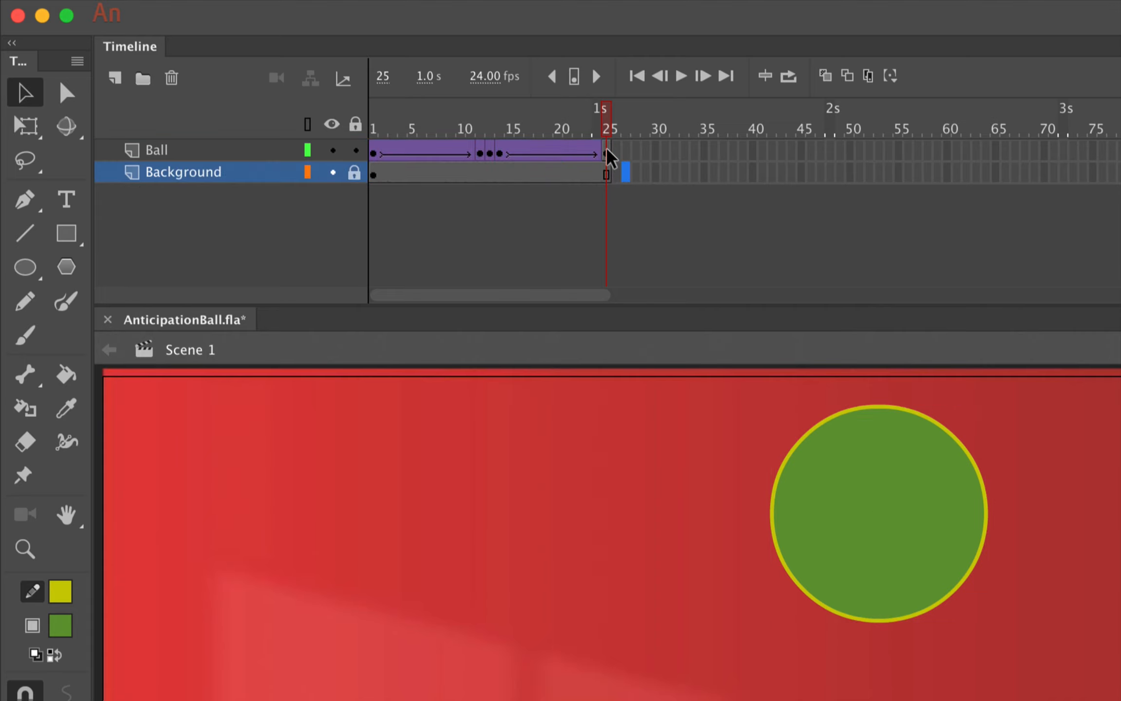
left_click_drag(607, 177, 607, 180)
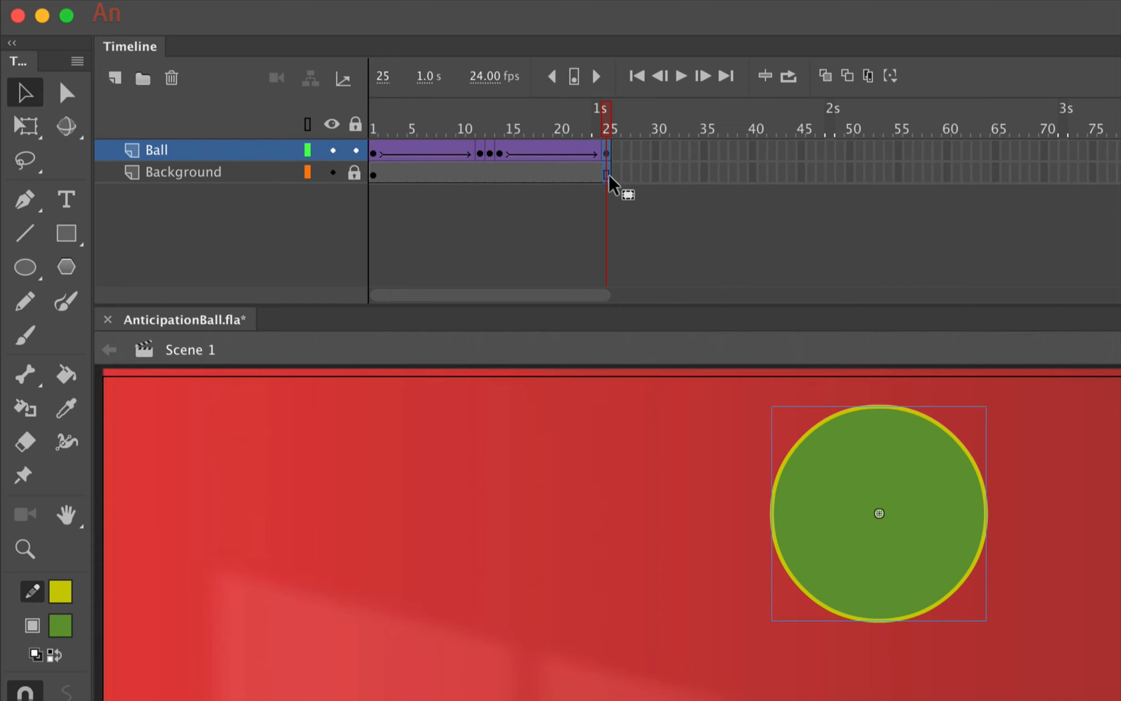
right_click(610, 183)
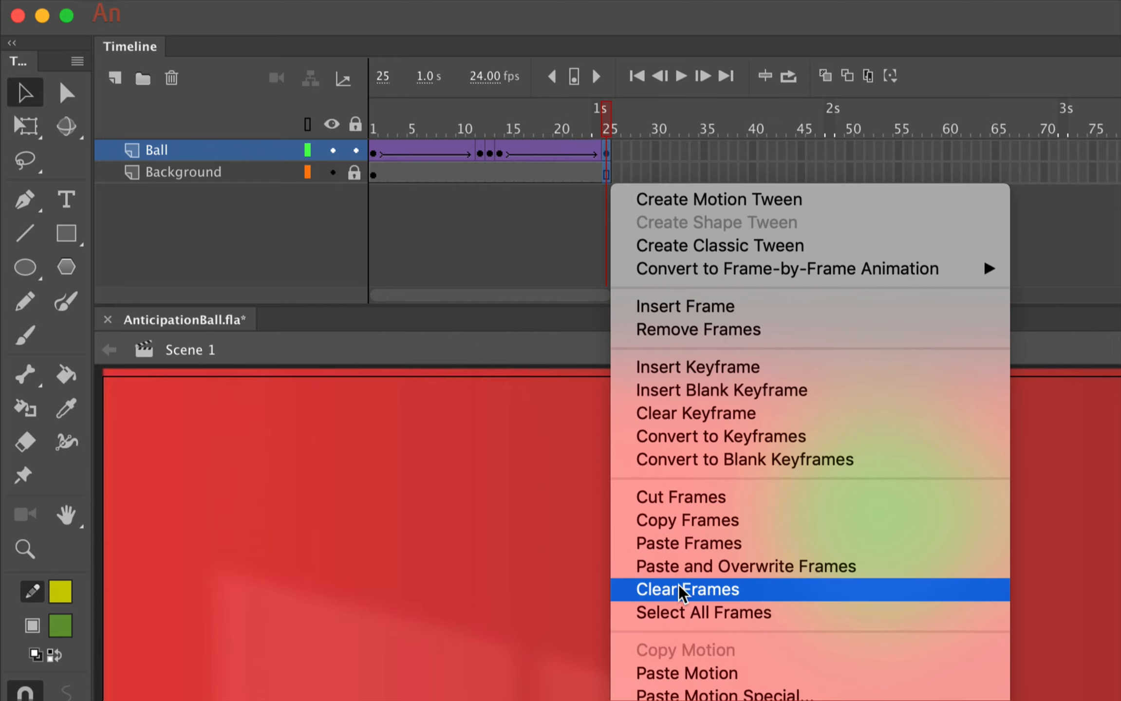
left_click(699, 560)
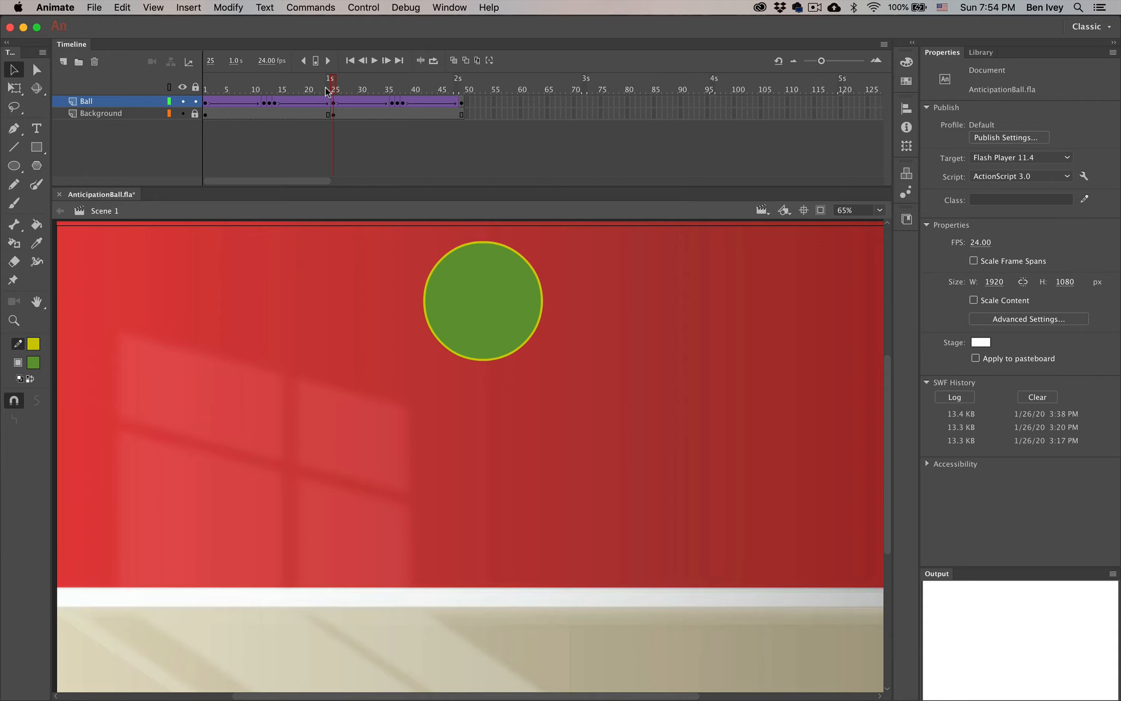
left_click_drag(331, 90, 181, 93)
key("Return")
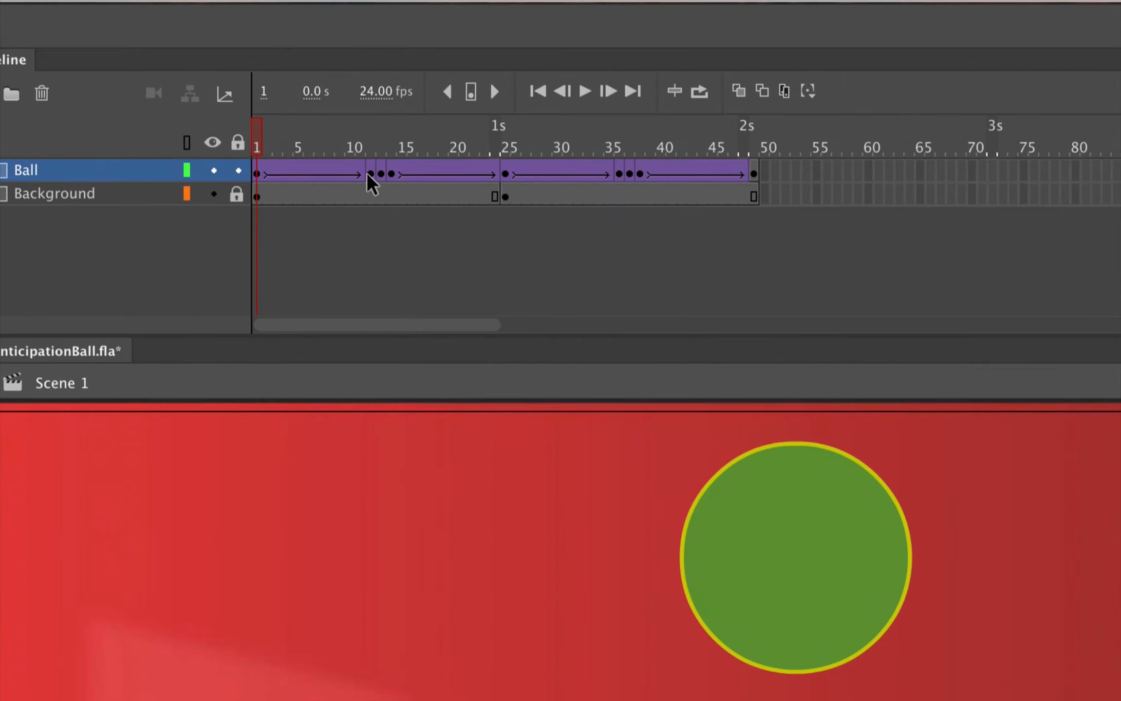
Clear the Ball layer's keyframe at frame 12.
left_click(370, 175)
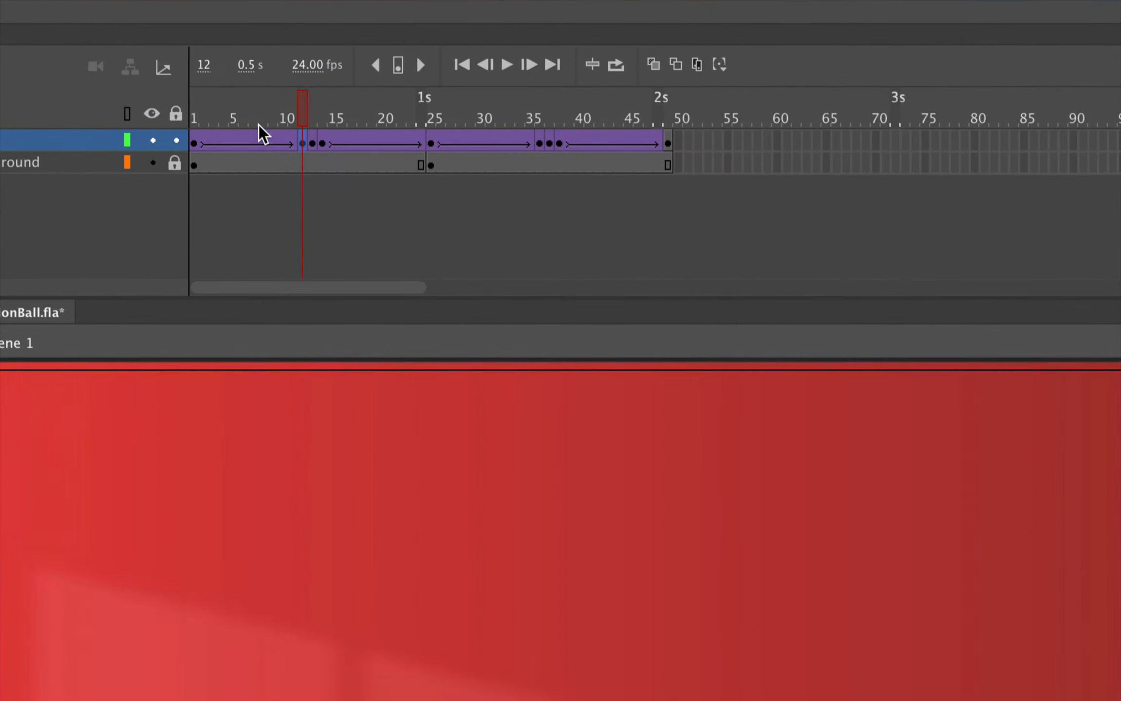
right_click(301, 146)
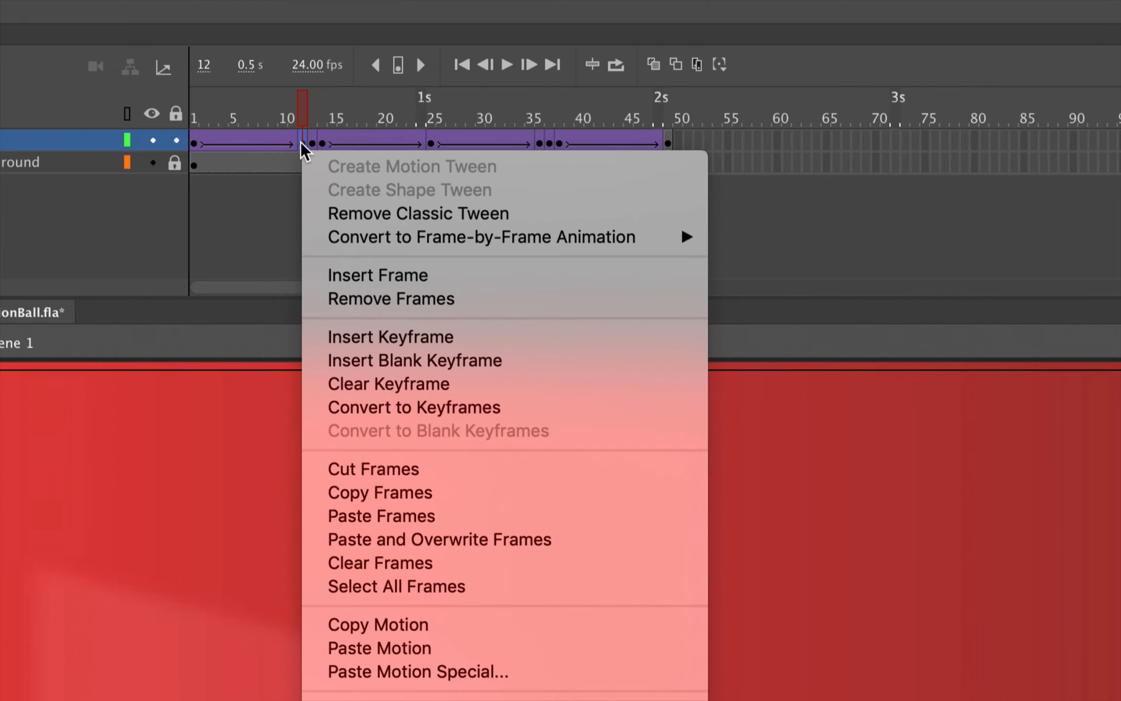
left_click(350, 385)
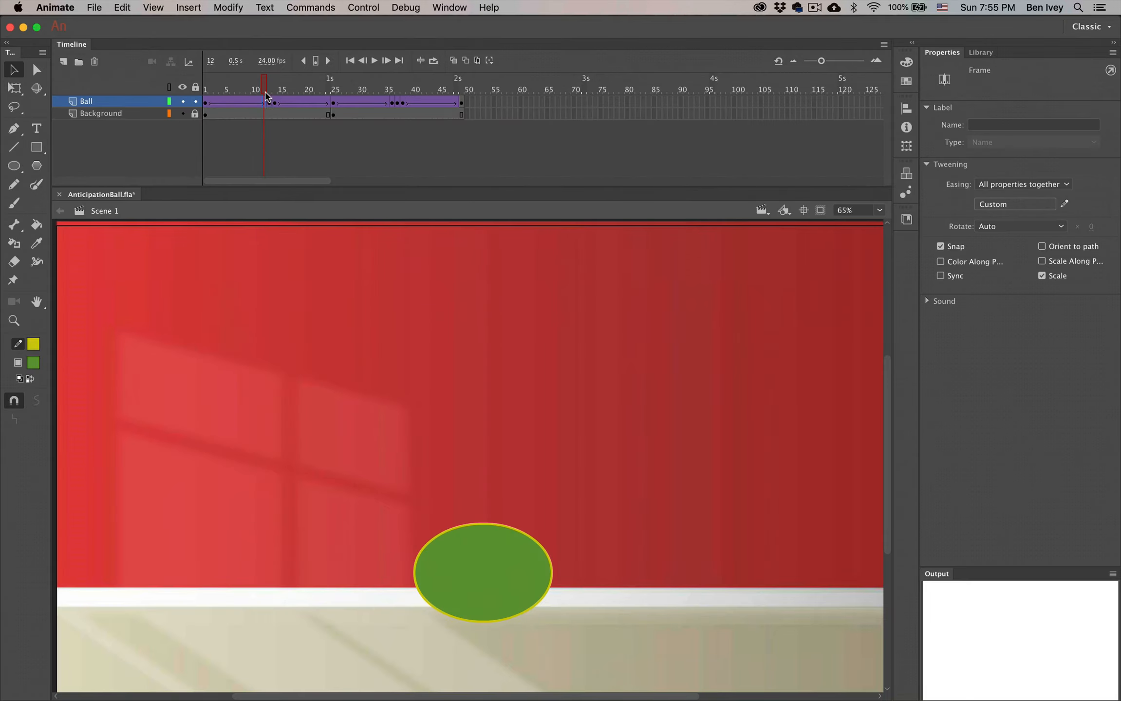
Go to frame 1, turn on onion skinning and extend its range to frame 13.
left_click_drag(266, 92, 204, 90)
left_click(207, 104)
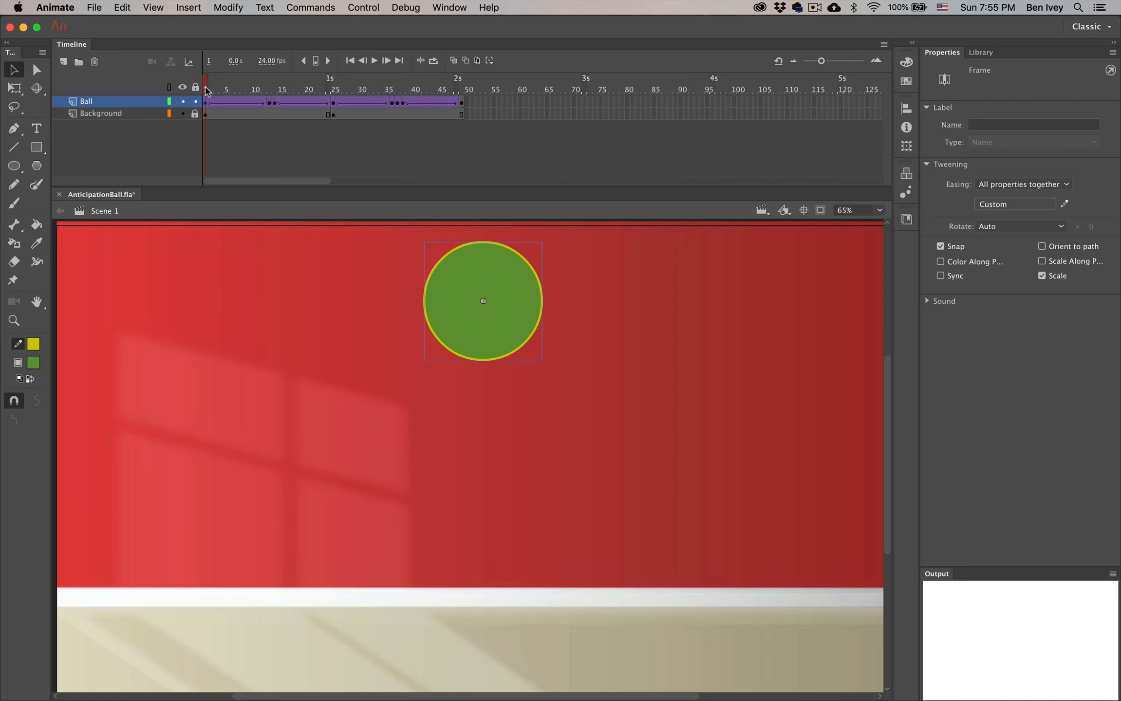
mouse_move(209, 90)
left_mouse_down()
mouse_move(271, 91)
mouse_move(199, 88)
left_mouse_up()
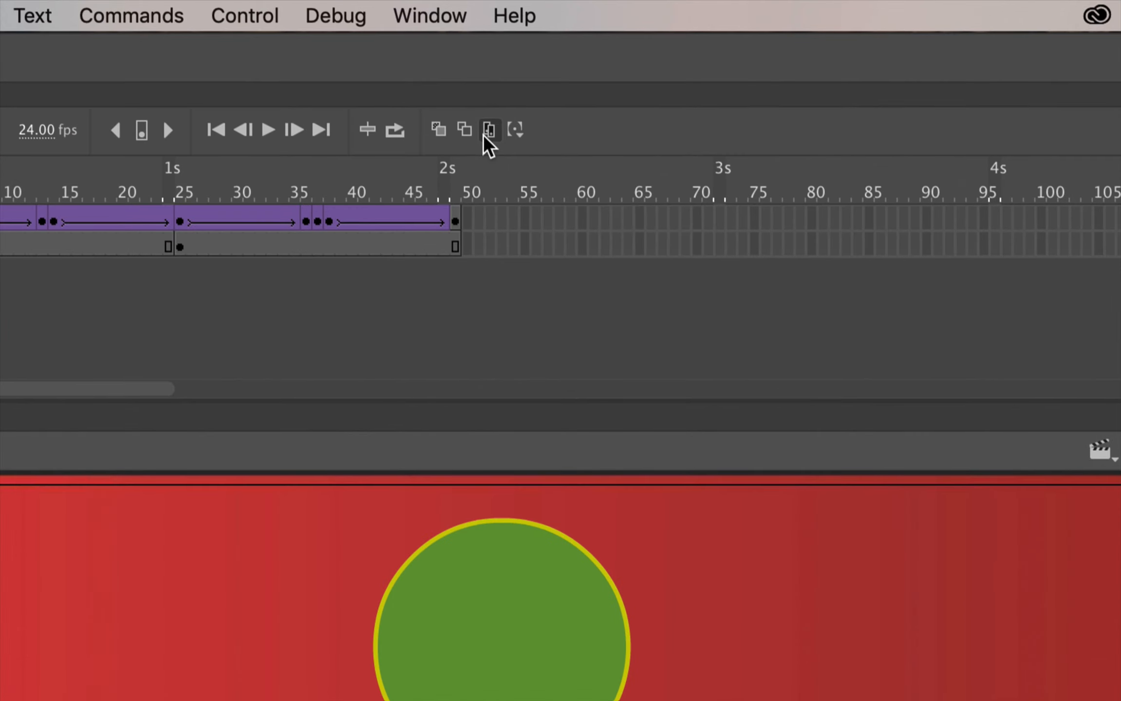
left_click(439, 138)
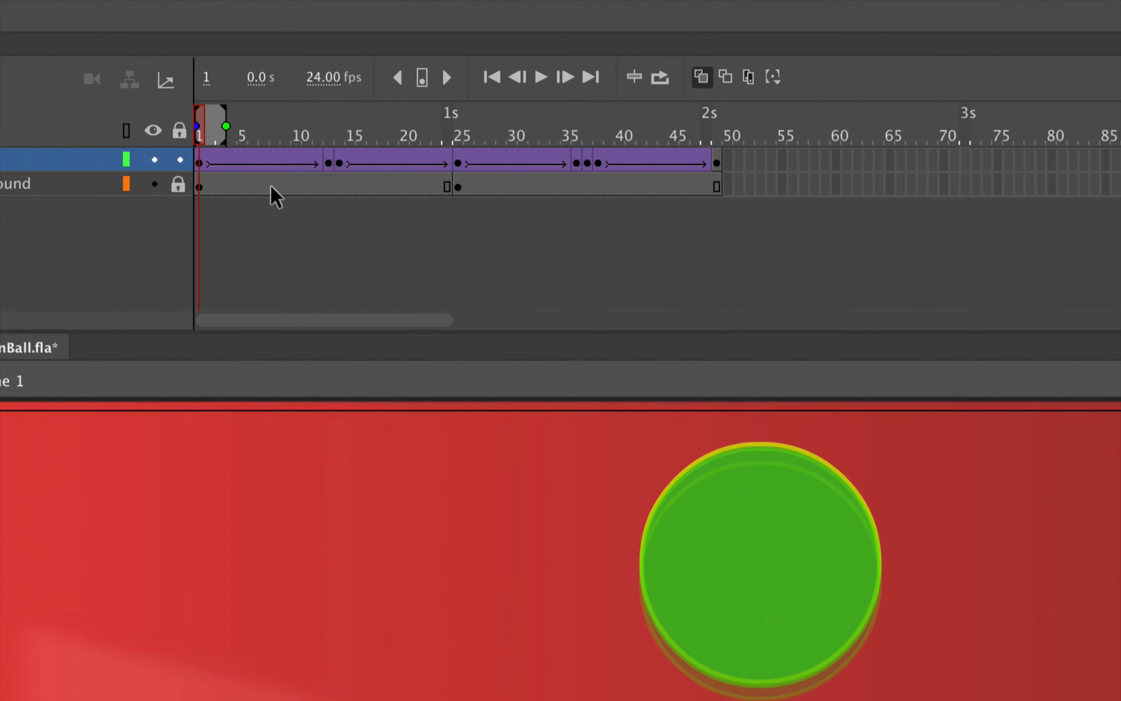
left_click_drag(226, 126, 333, 127)
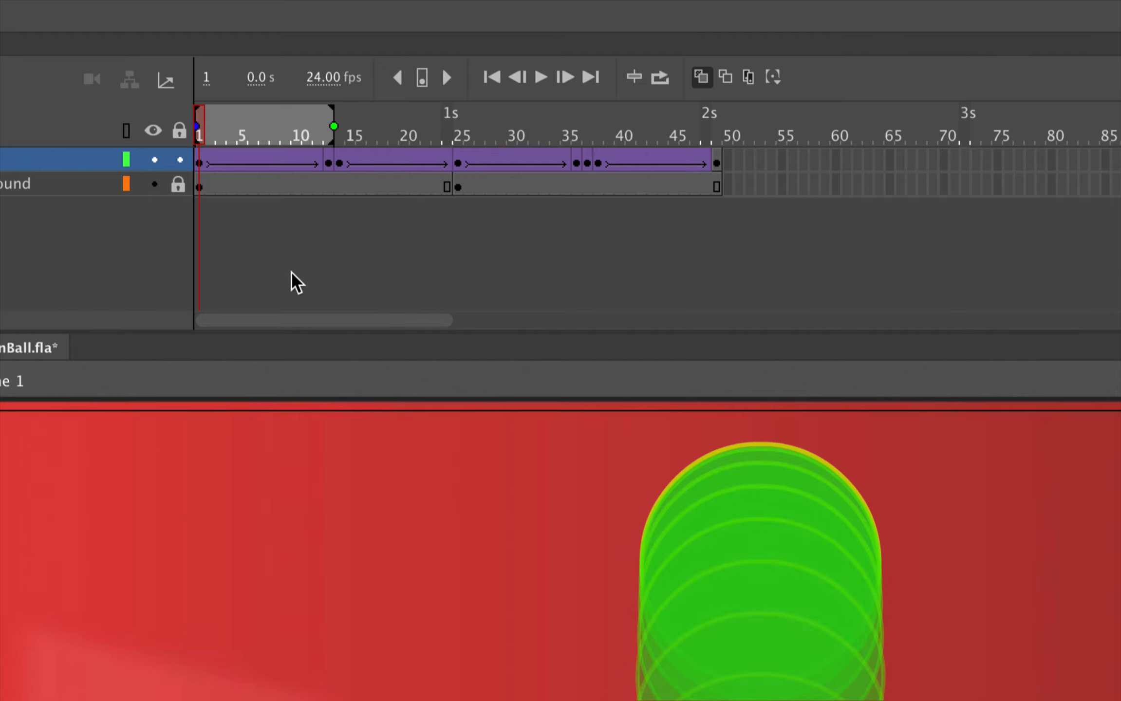
Move the ball at frame 1 straight down to the floor, to about Y 891, lining its base up with the squashed pose.
left_click(203, 165)
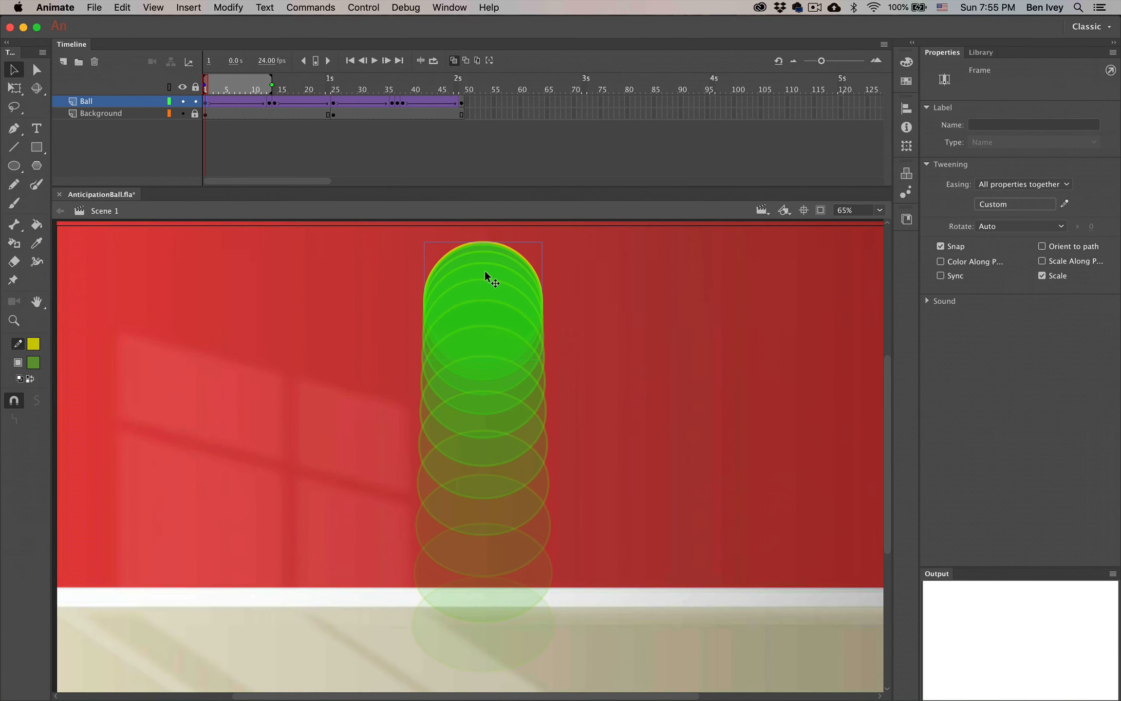
left_click_drag(485, 273, 486, 525)
key("shift+Down")
key("shift+Down")
key("shift+Down")
key("shift+Down")
key("shift+Down")
key("shift+Down")
key("shift+Down")
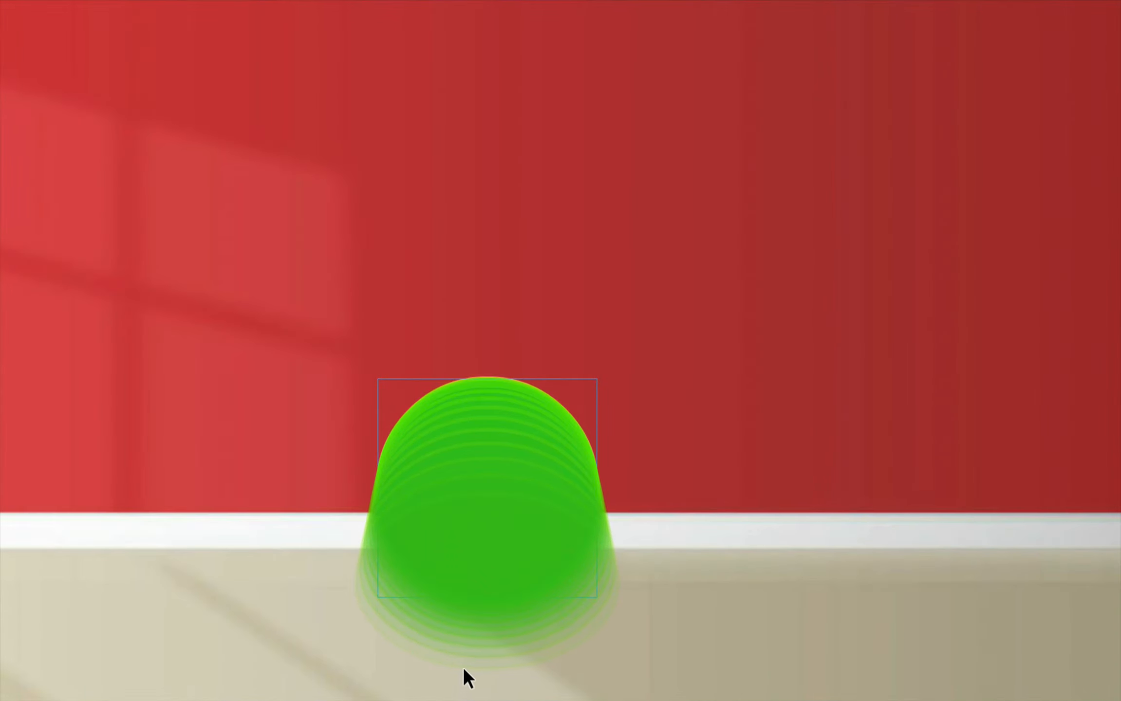
key("shift+Down")
key("shift+Down")
key("shift+Down")
key("shift+Down")
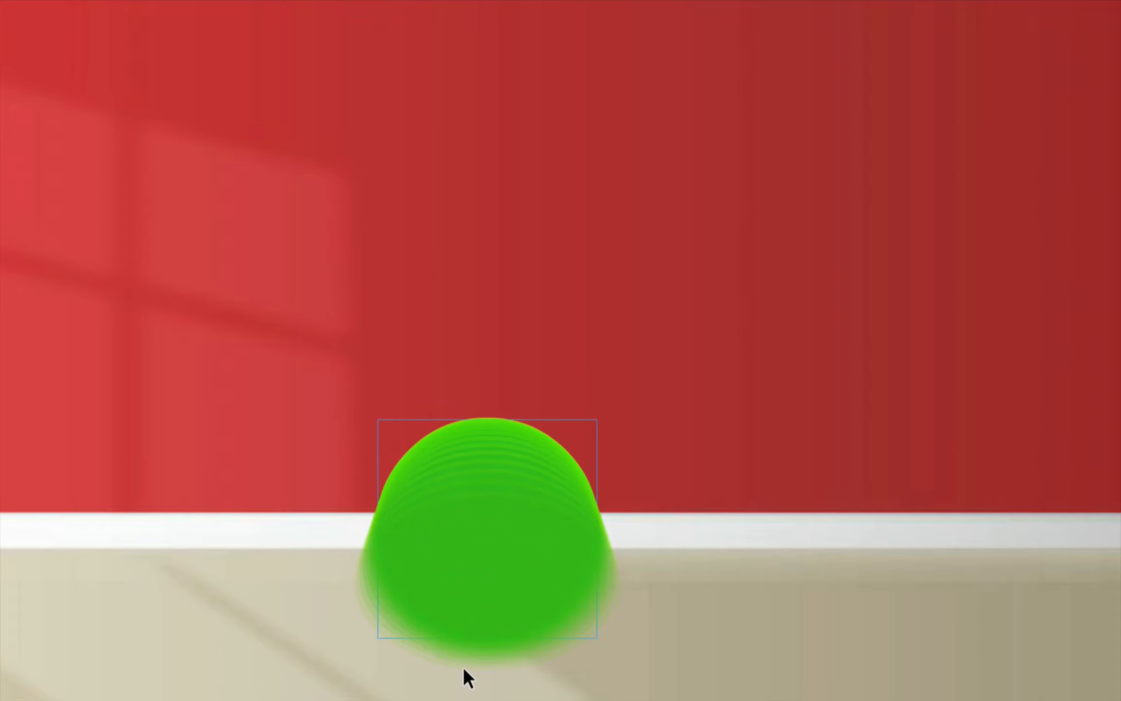
key("shift+Down")
key("shift+Down")
key("Up")
key("Up")
key("Up")
key("Up")
key("Up")
key("Up")
key("Up")
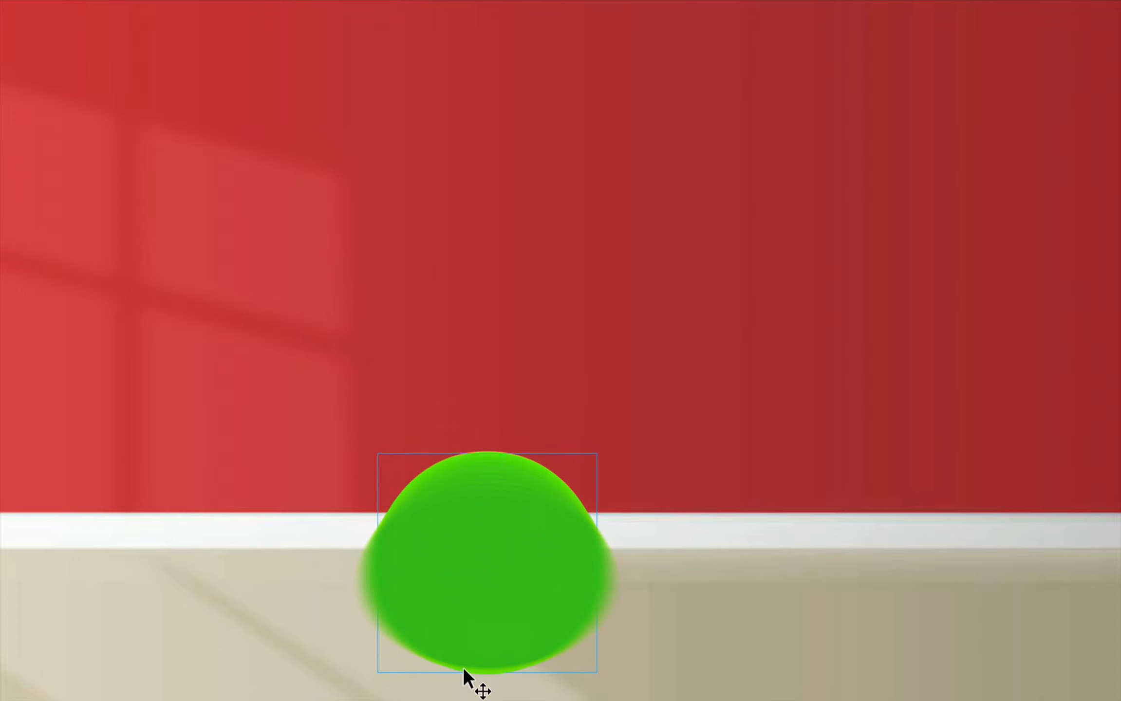
key("Up")
key("Up")
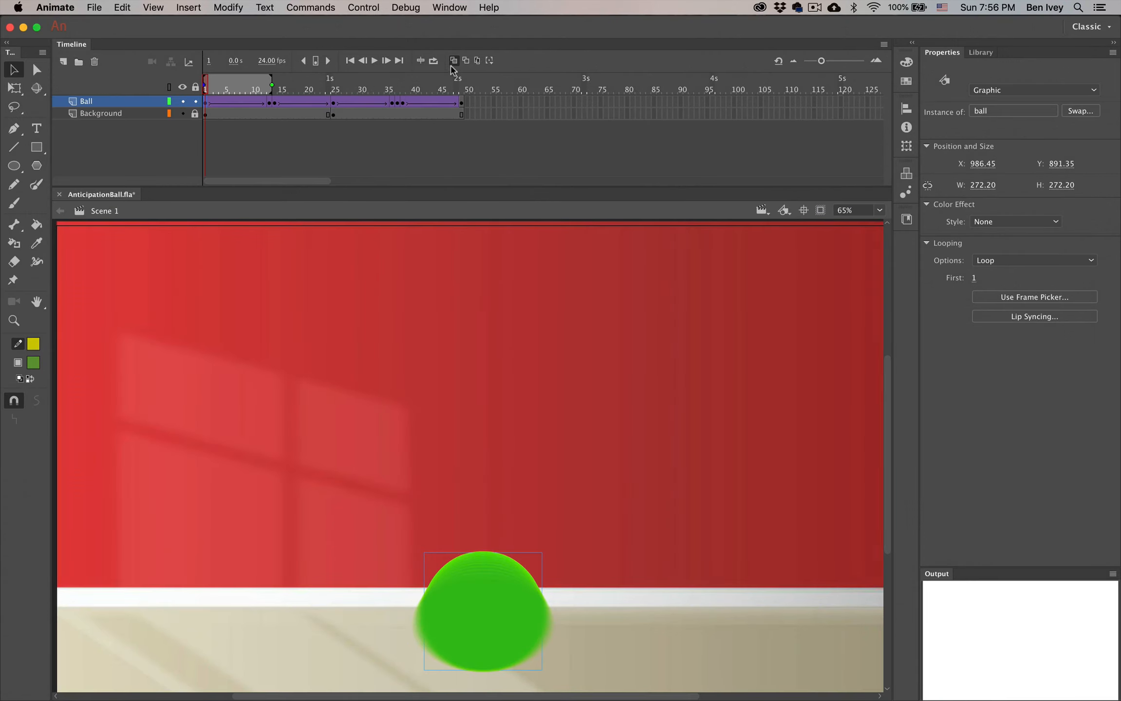
Turn off onion skinning and scrub through the animation from frame 1 to frame 49.
left_click(454, 62)
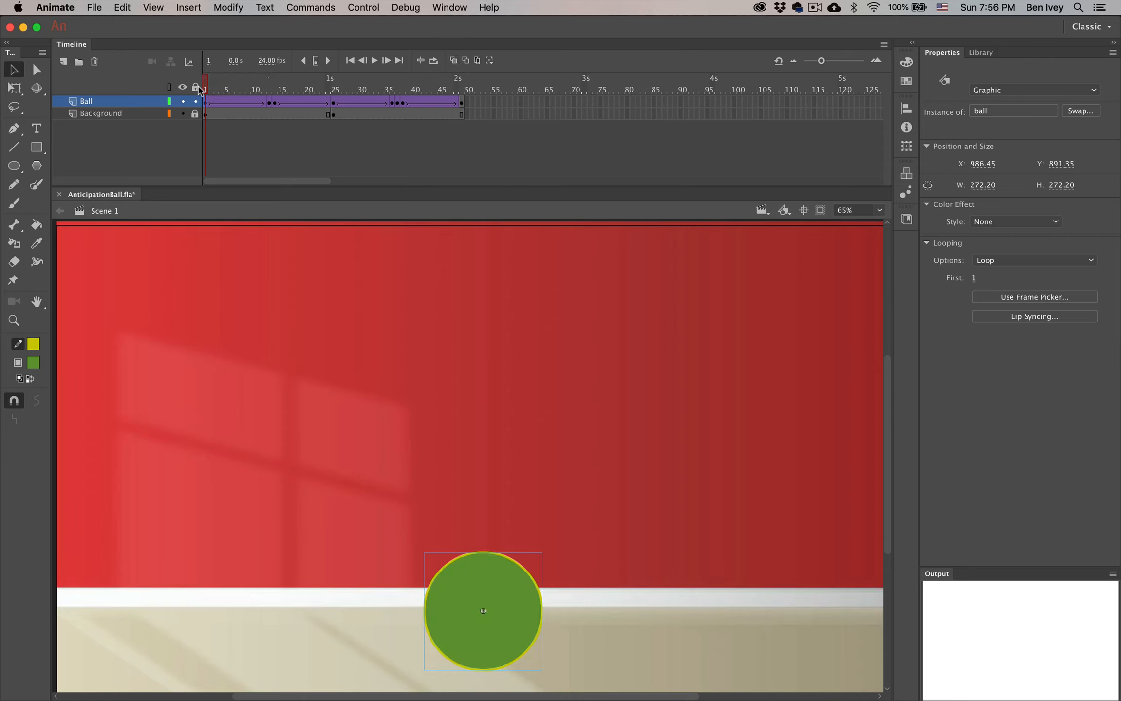
left_click_drag(207, 90, 186, 115)
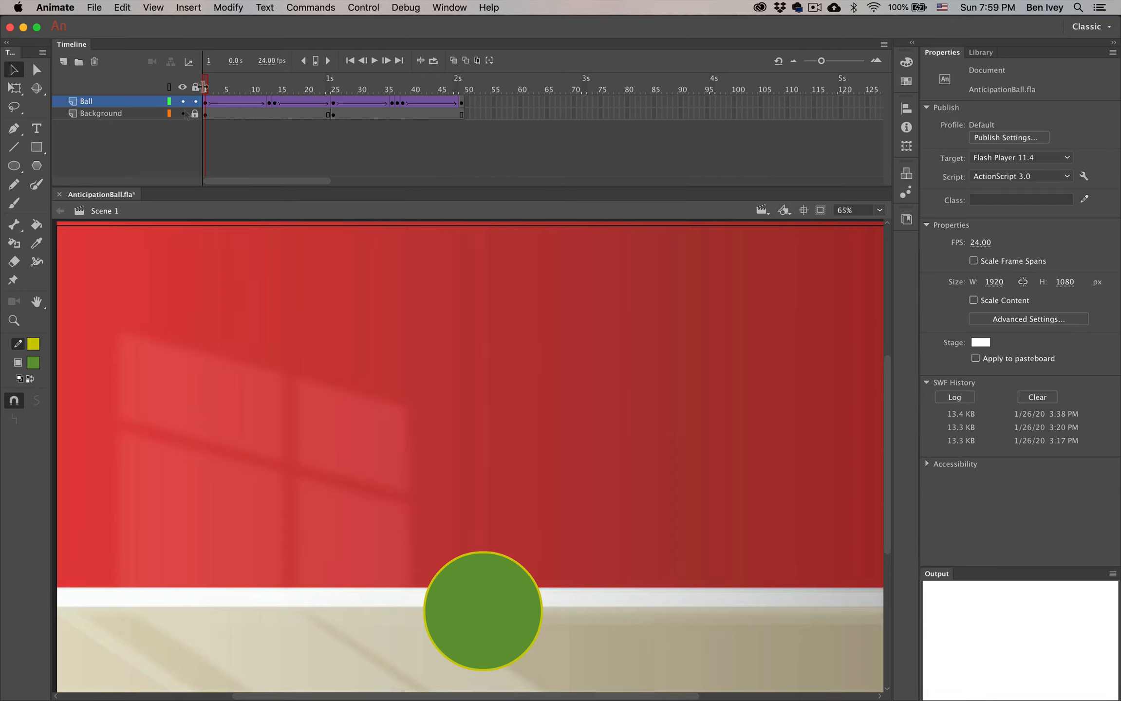
left_click_drag(205, 90, 461, 100)
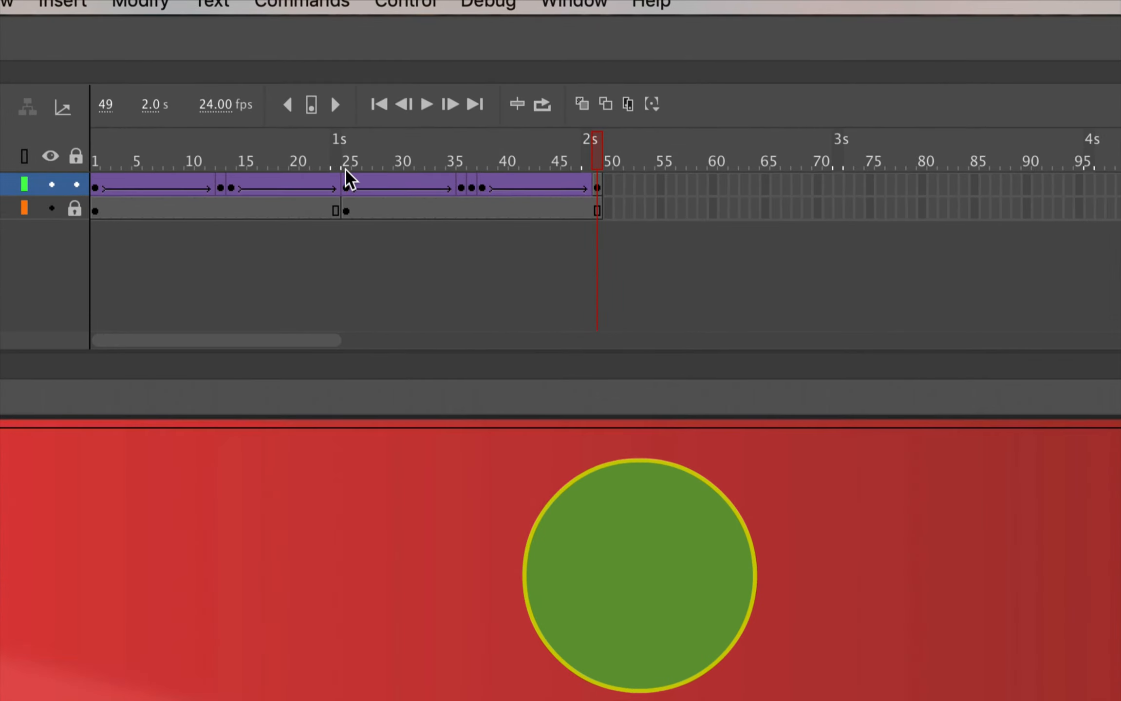
Copy frames 25 to 38 of the Ball and Background layers.
left_click(345, 168)
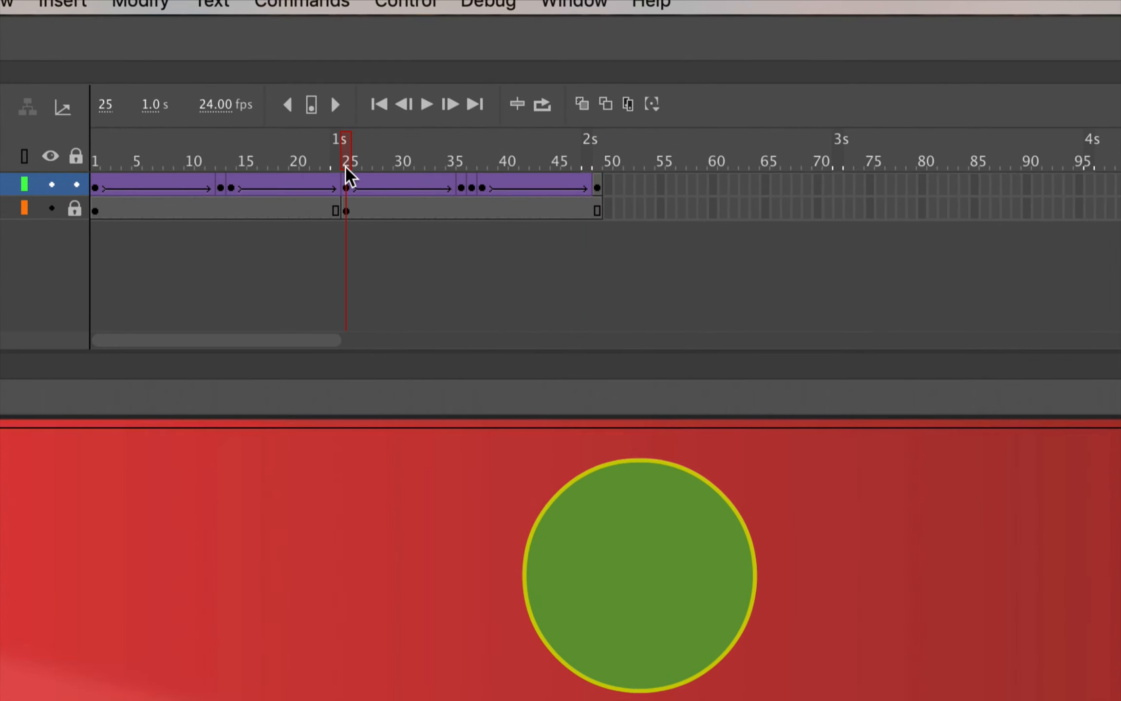
left_click(347, 185)
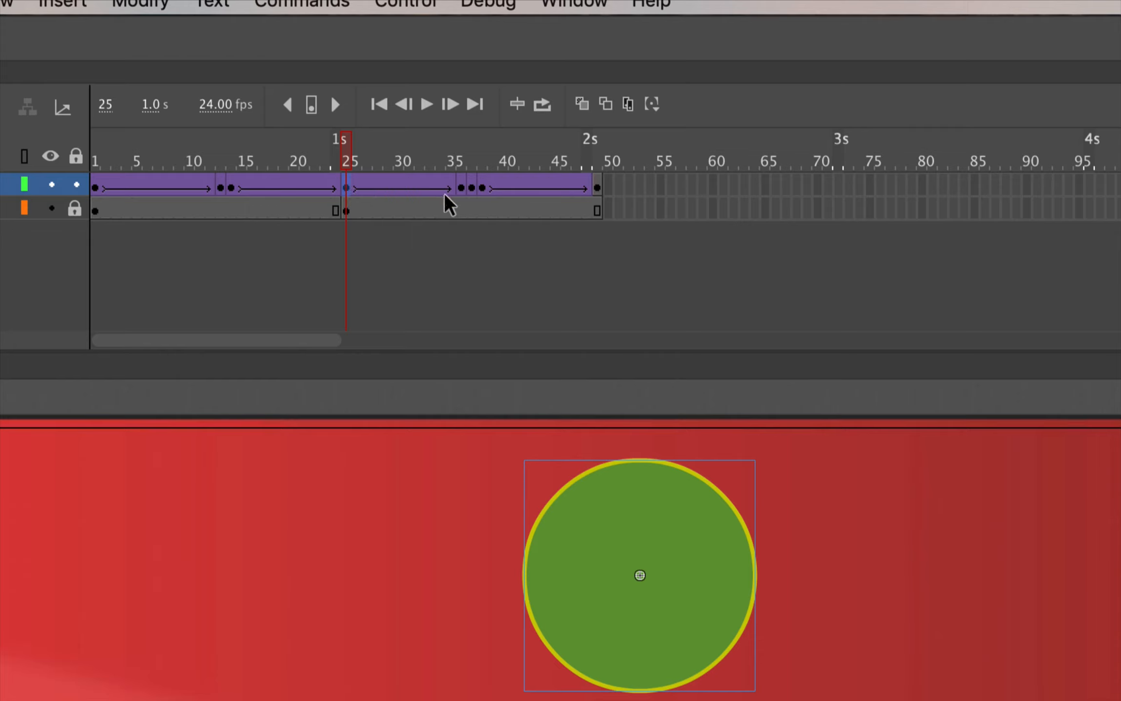
left_click(471, 189, "shift")
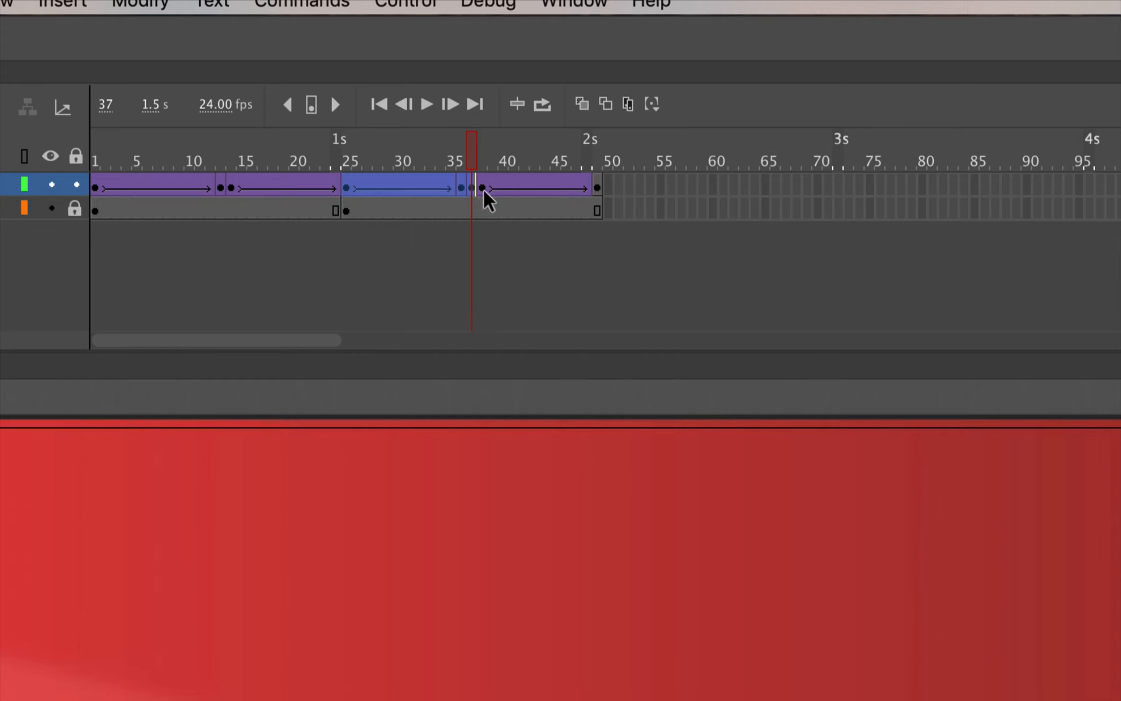
left_click(482, 190, "shift")
left_click(484, 213, "shift")
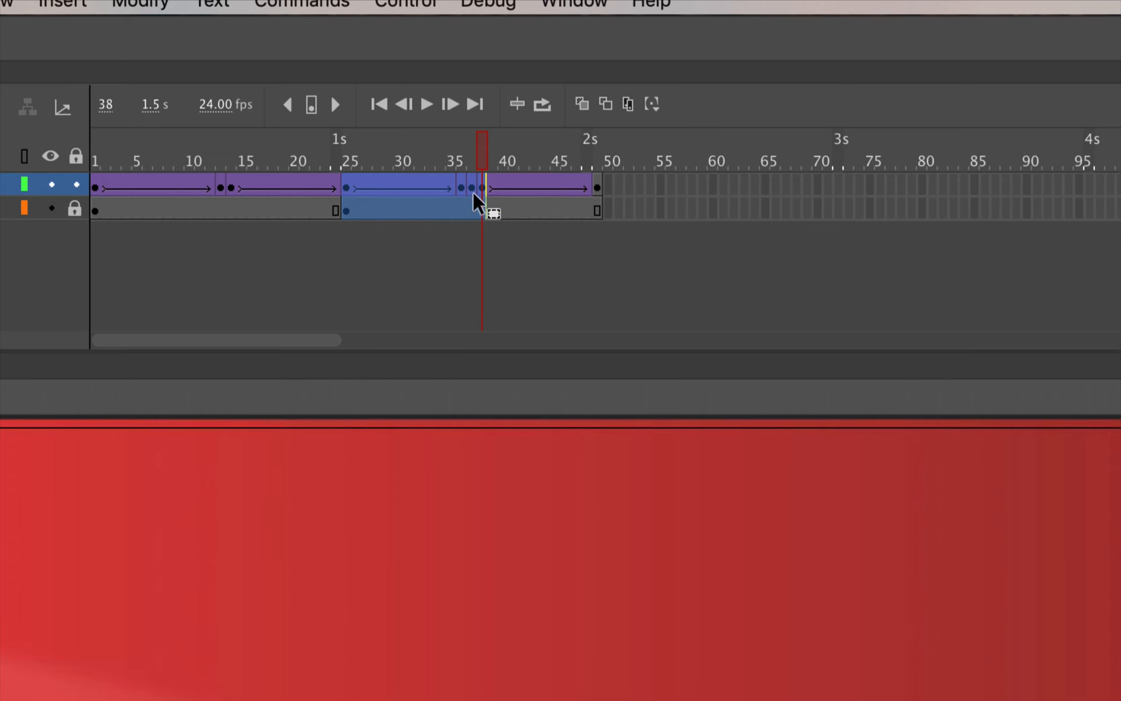
right_click(448, 210)
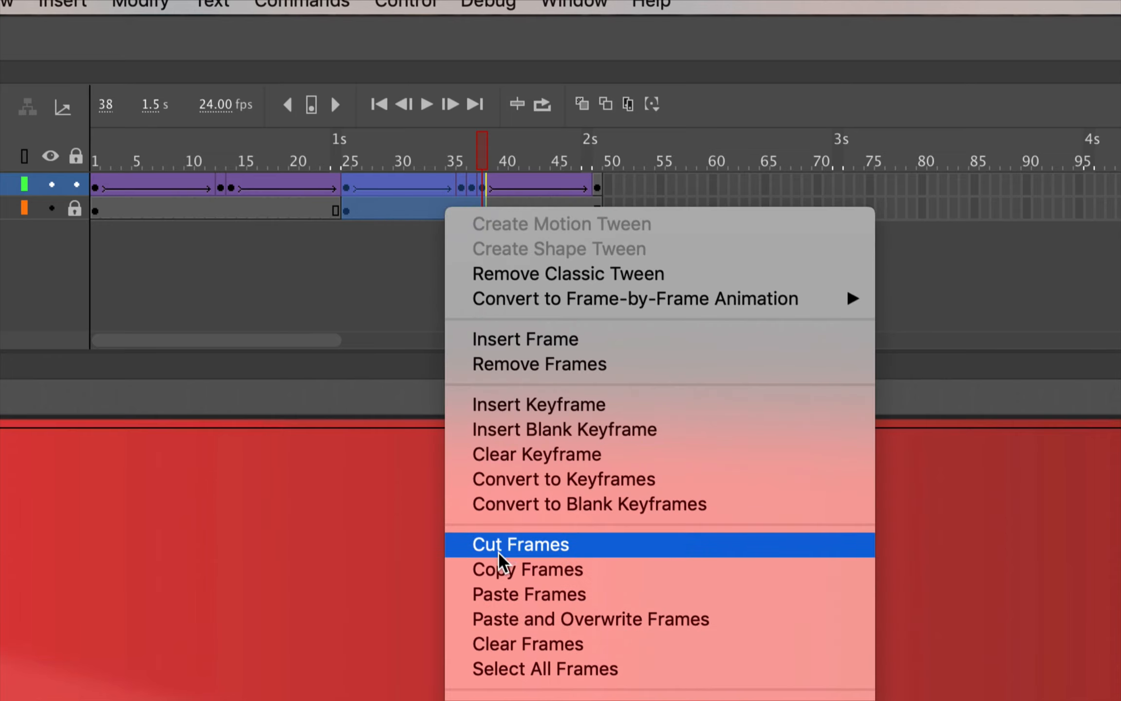
left_click(494, 580)
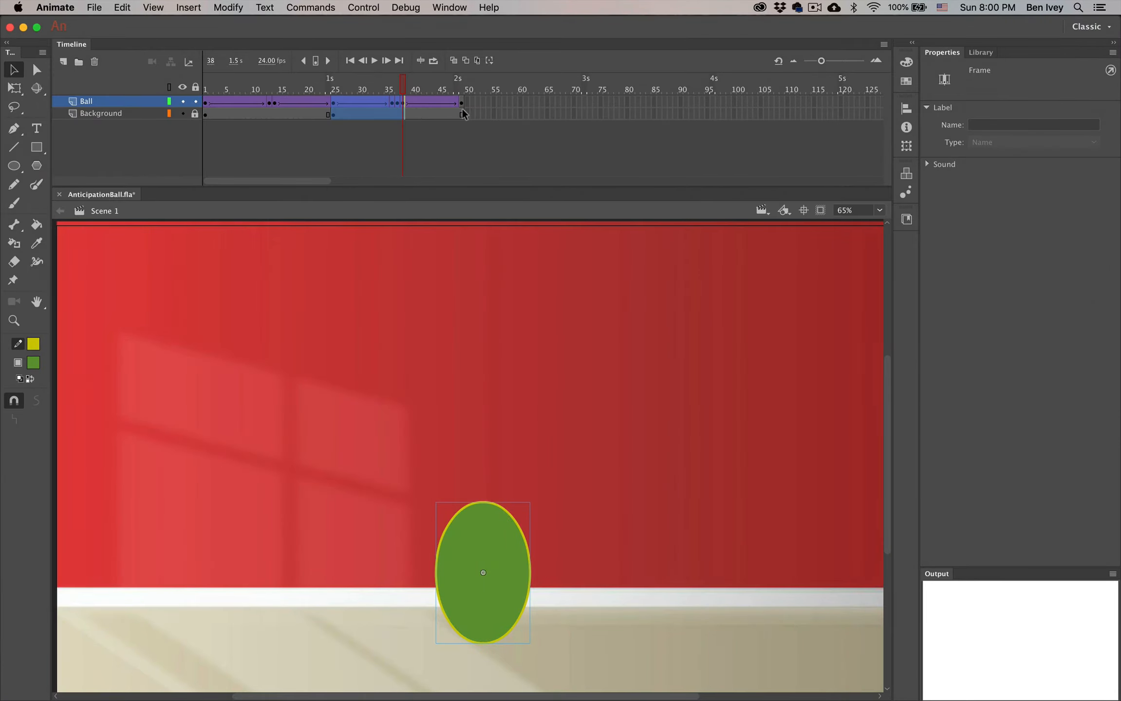
Paste the copied frames at frame 49 on both layers and scrub through the added section to frame 62.
left_click_drag(460, 101, 460, 113)
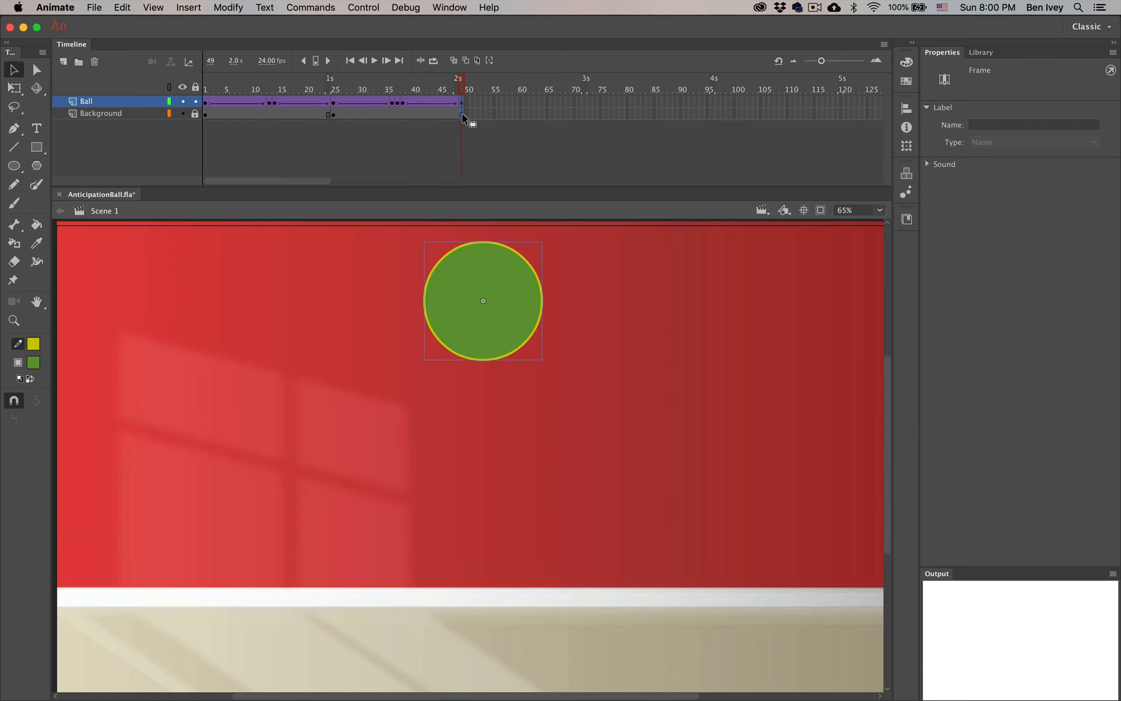
right_click(463, 113)
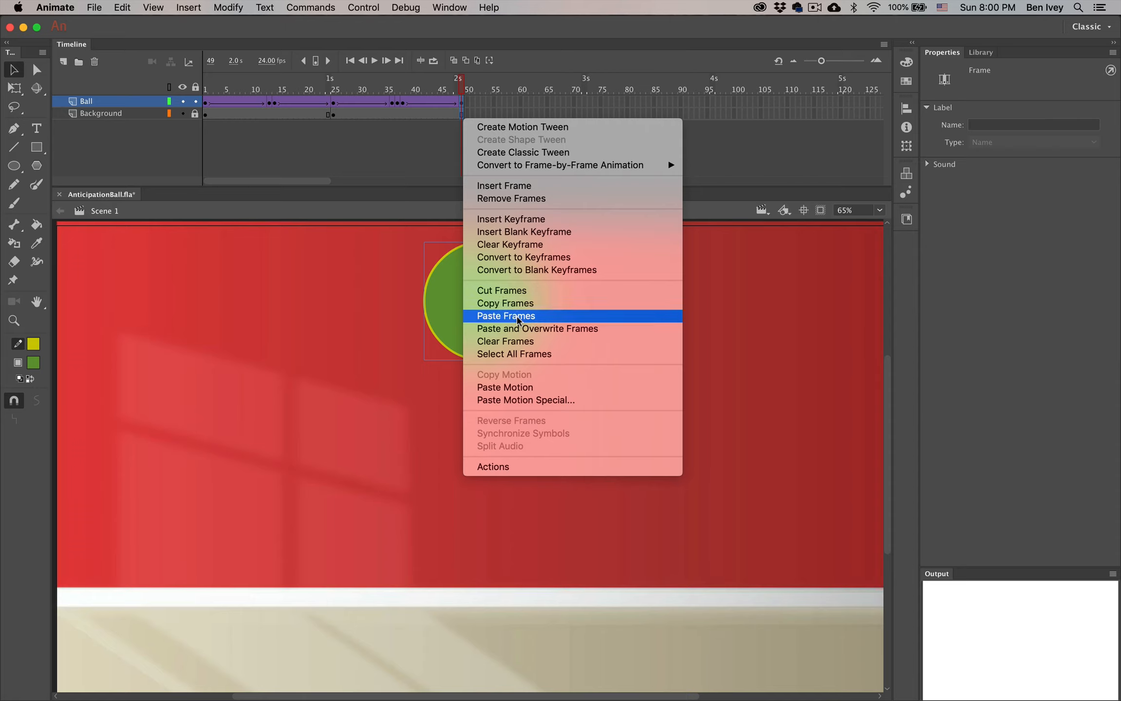
left_click(518, 316)
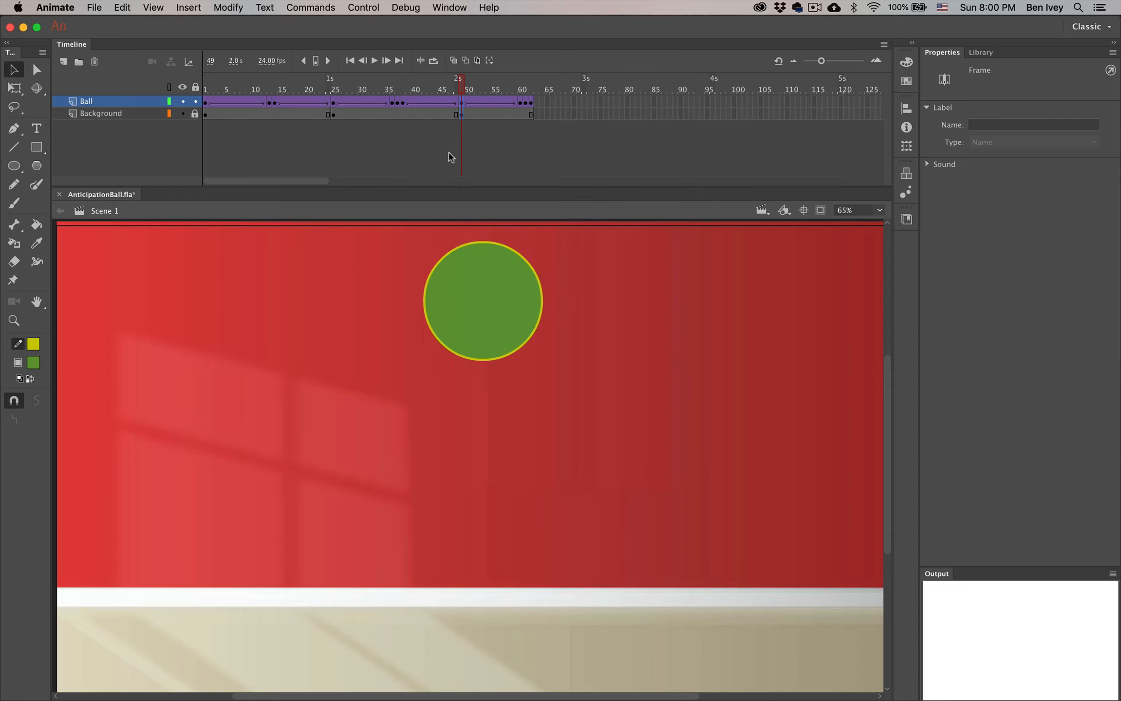
left_click_drag(462, 86, 534, 92)
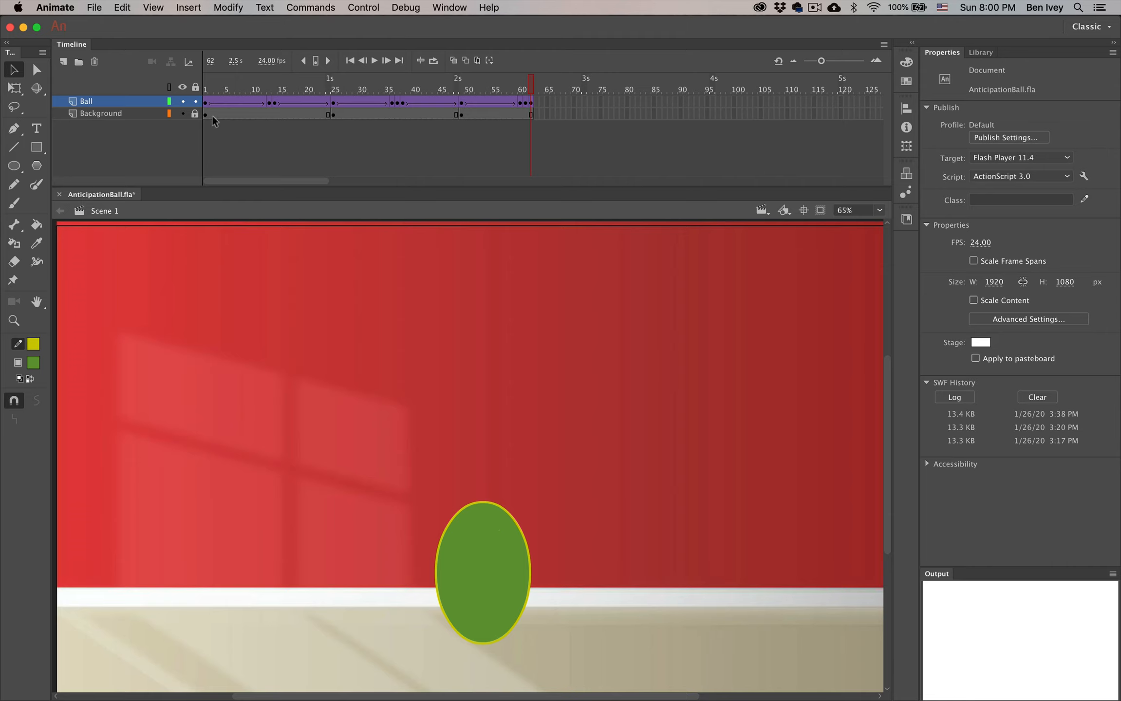
Copy frame 1 of the Ball and Background layers.
left_click(205, 102)
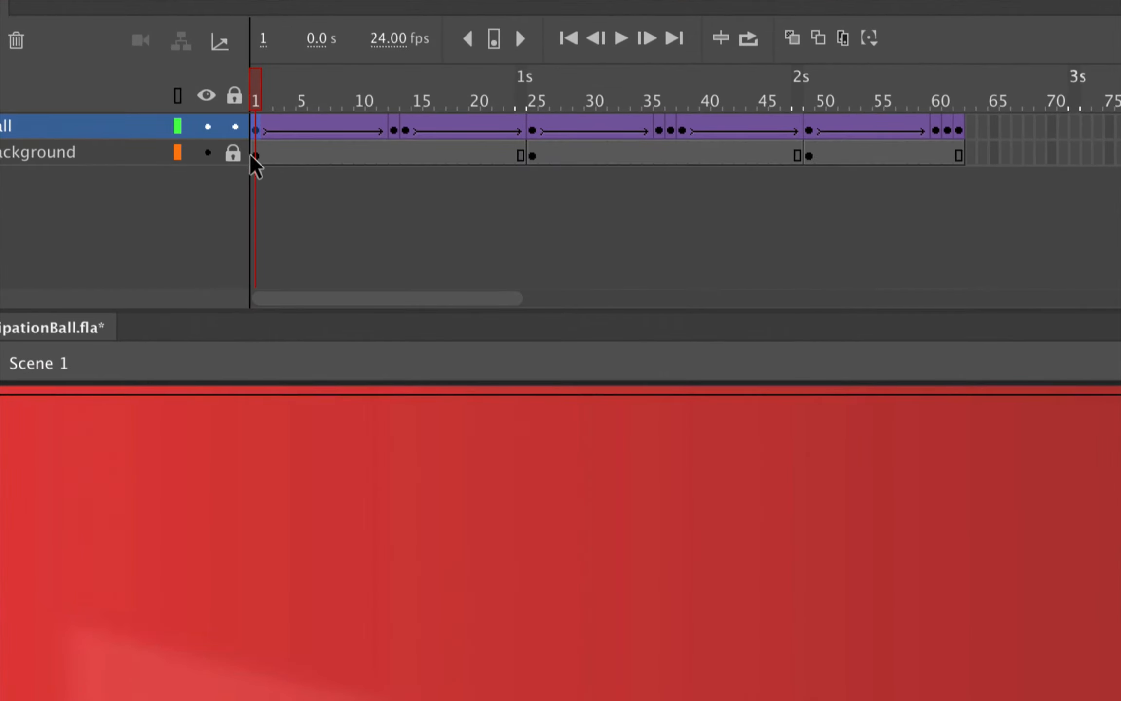
right_click(256, 163)
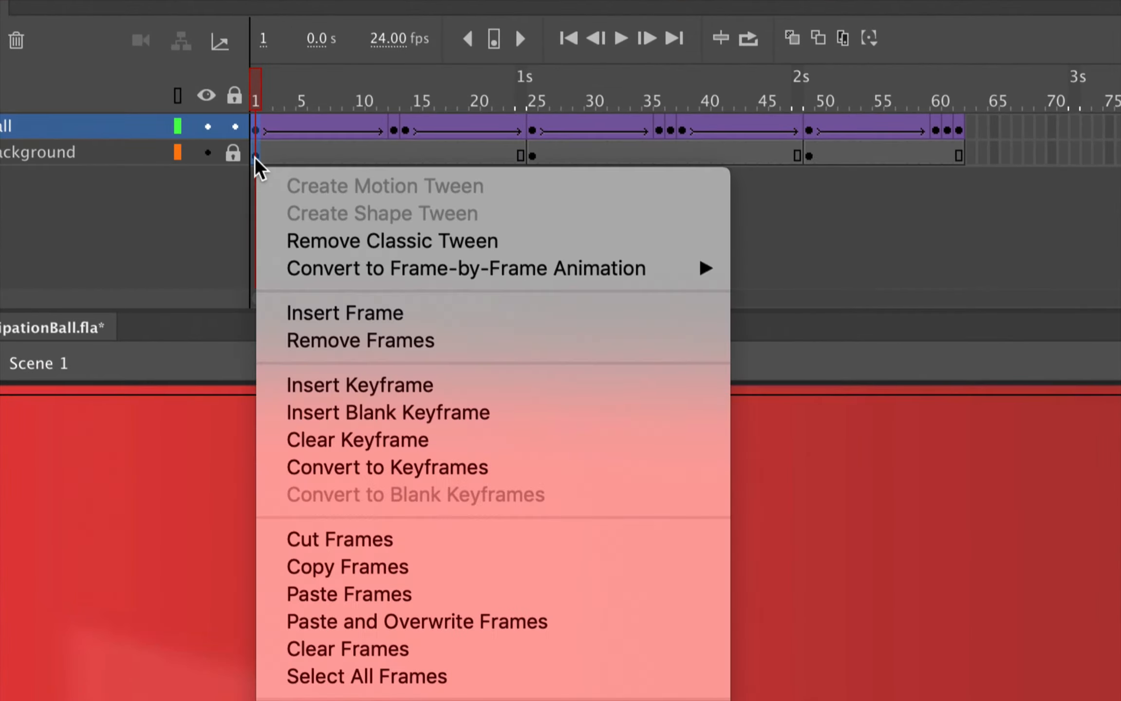
left_click(350, 567)
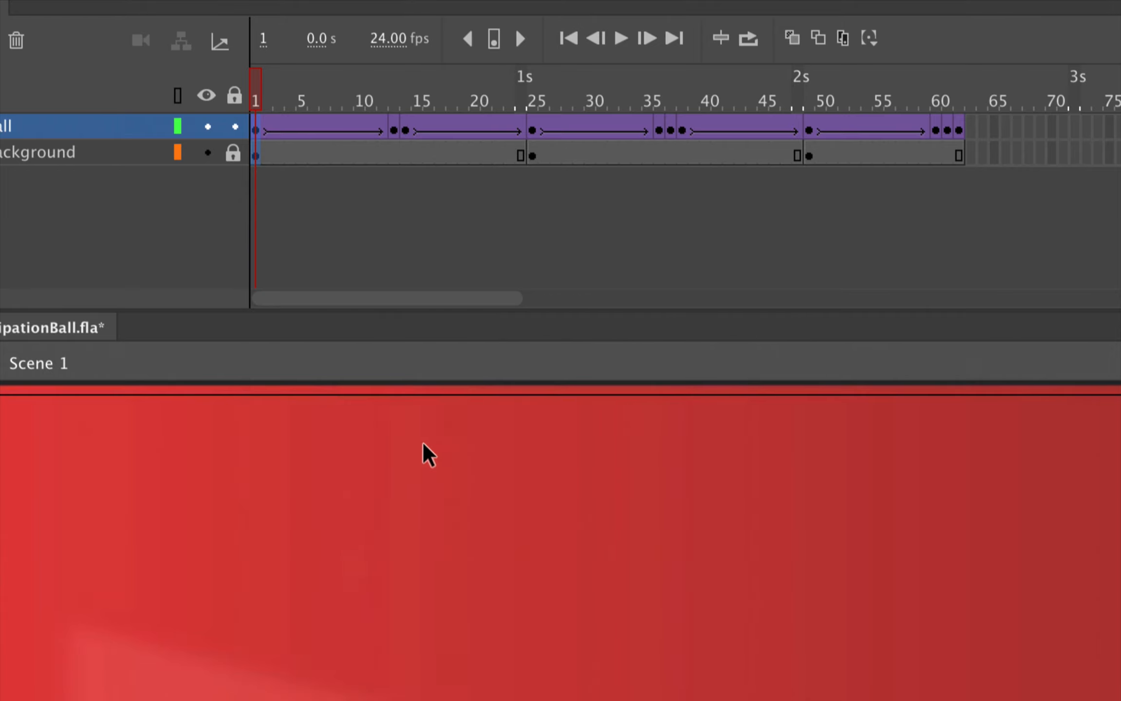
Paste the copied frame at frame 63 on both layers and go to that frame.
left_click(970, 129)
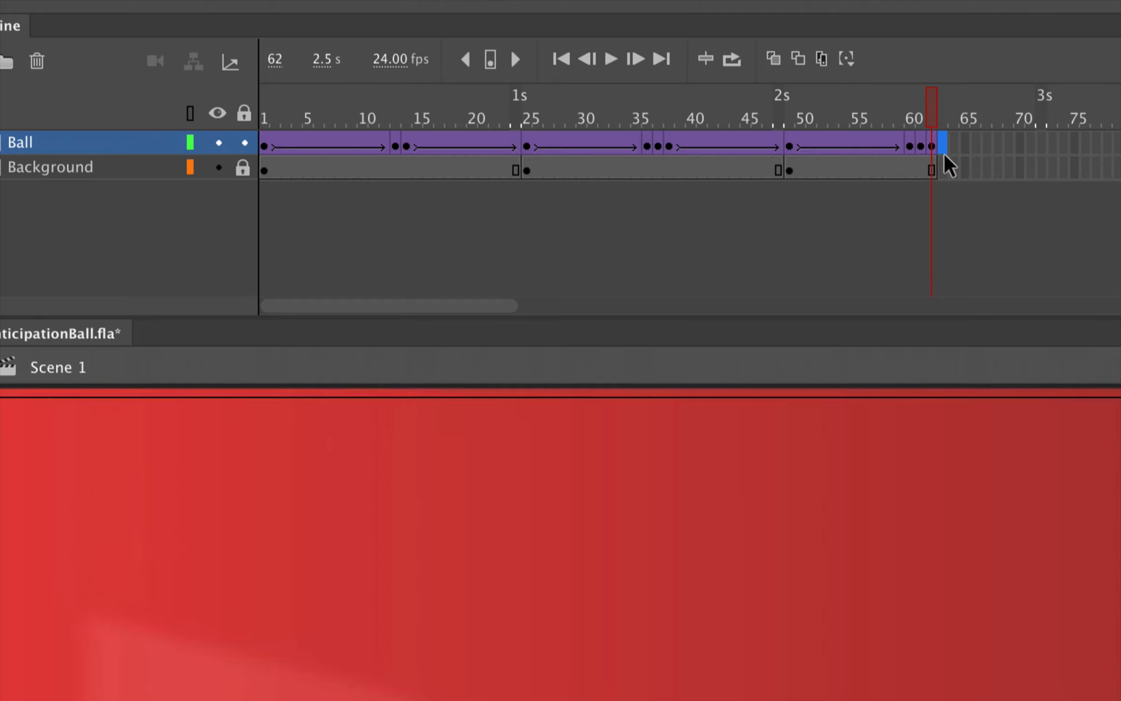
left_click_drag(945, 155, 945, 162)
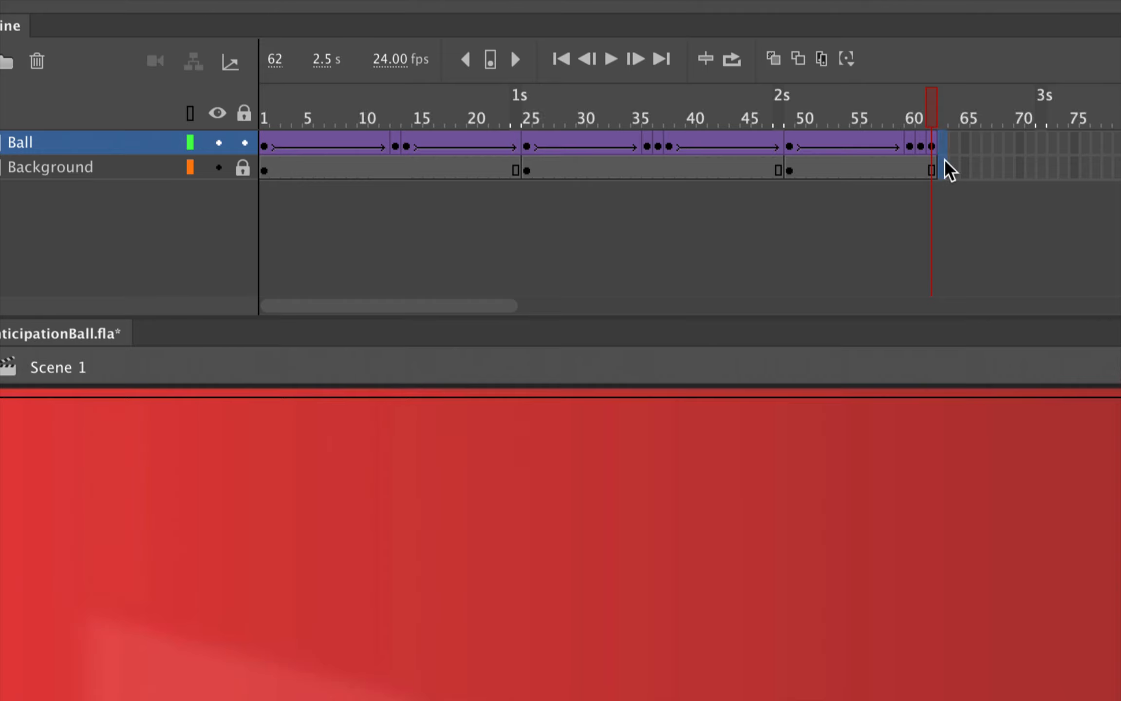
right_click(945, 162)
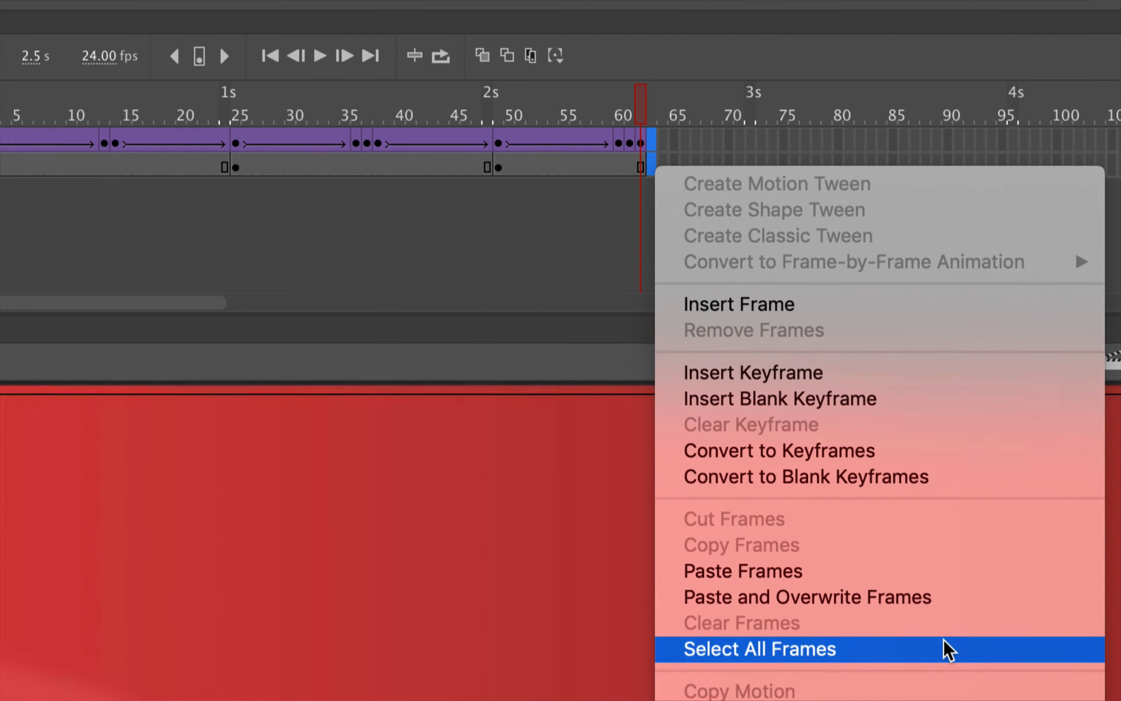
left_click(931, 571)
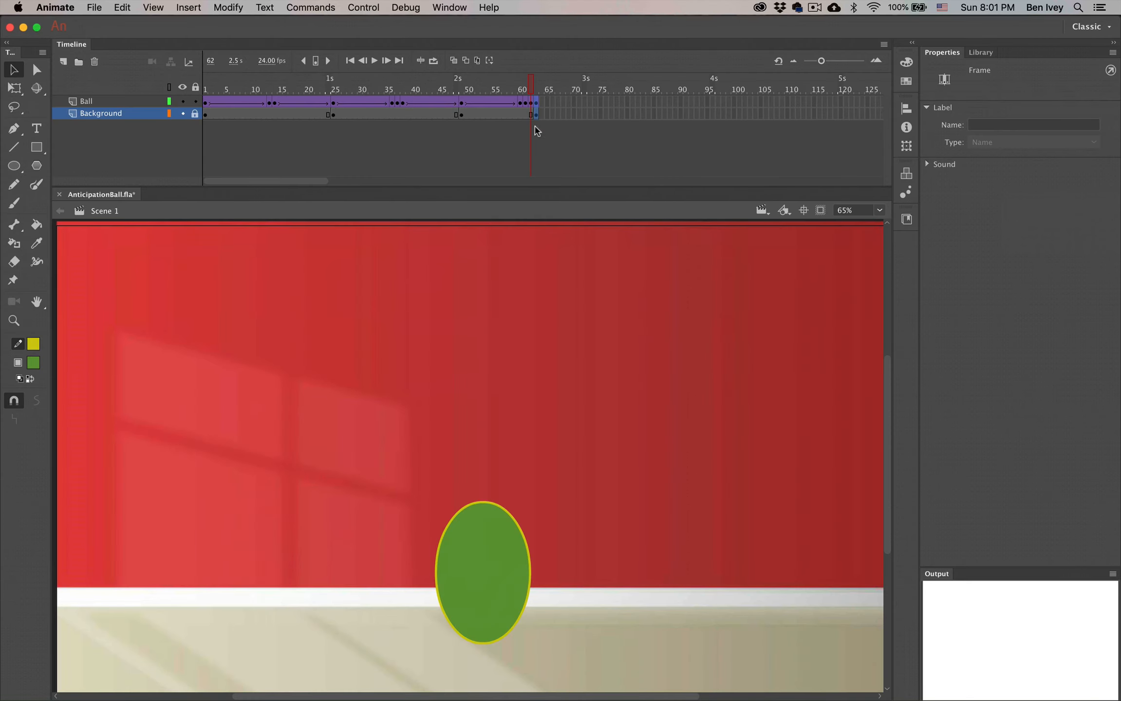
left_click(537, 90)
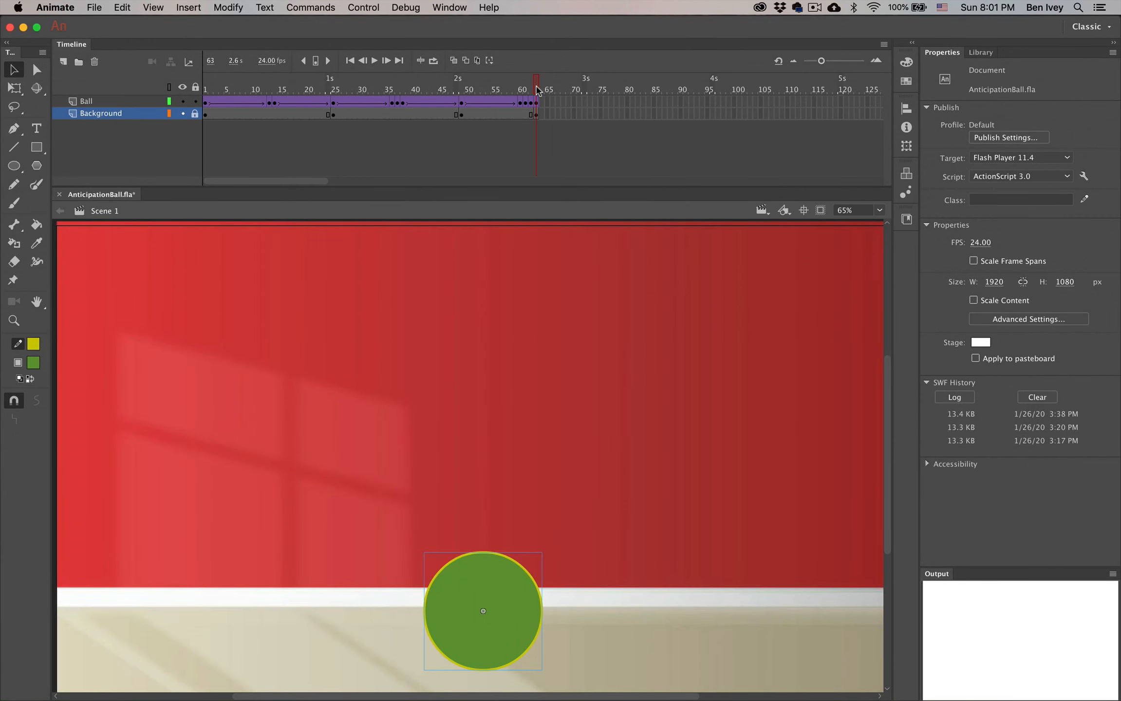
Test the movie in the SWF preview window and close the preview.
left_click_drag(536, 89, 546, 91)
key("super+Return")
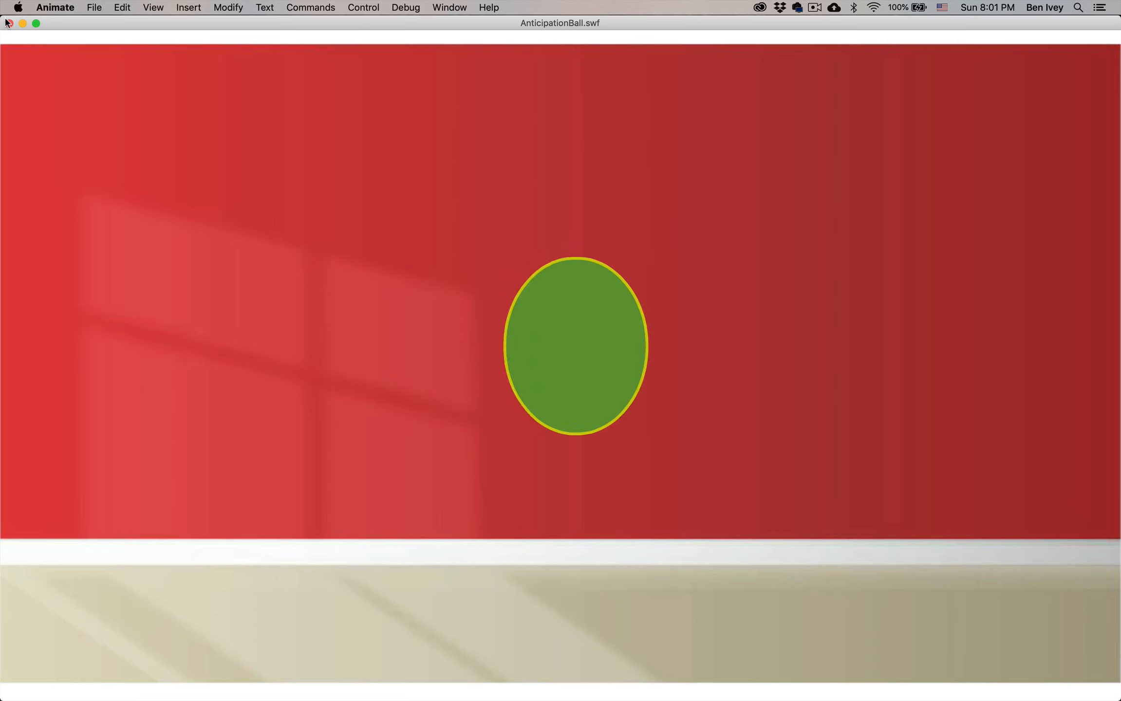
key("super+w")
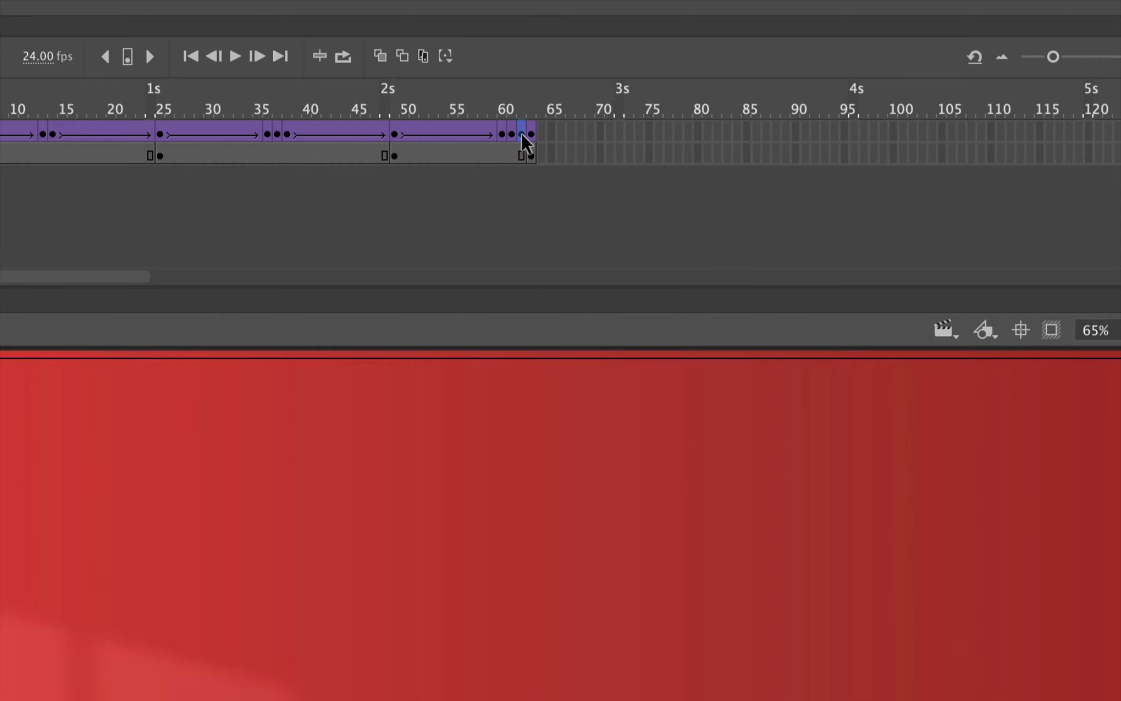
Lengthen the Ball layer's spans at frames 61 and 62 by one frame each, so its last keyframe sits at frame 65.
left_click(521, 132)
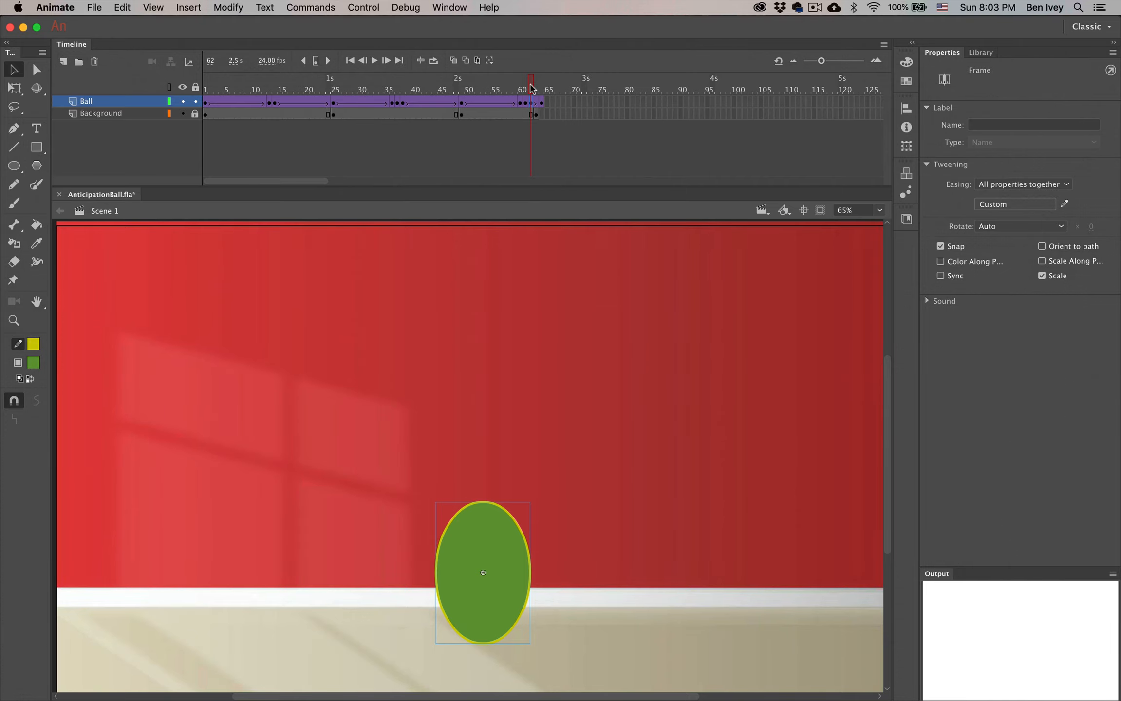
mouse_move(532, 89)
left_mouse_down()
mouse_move(543, 89)
mouse_move(526, 90)
left_mouse_up()
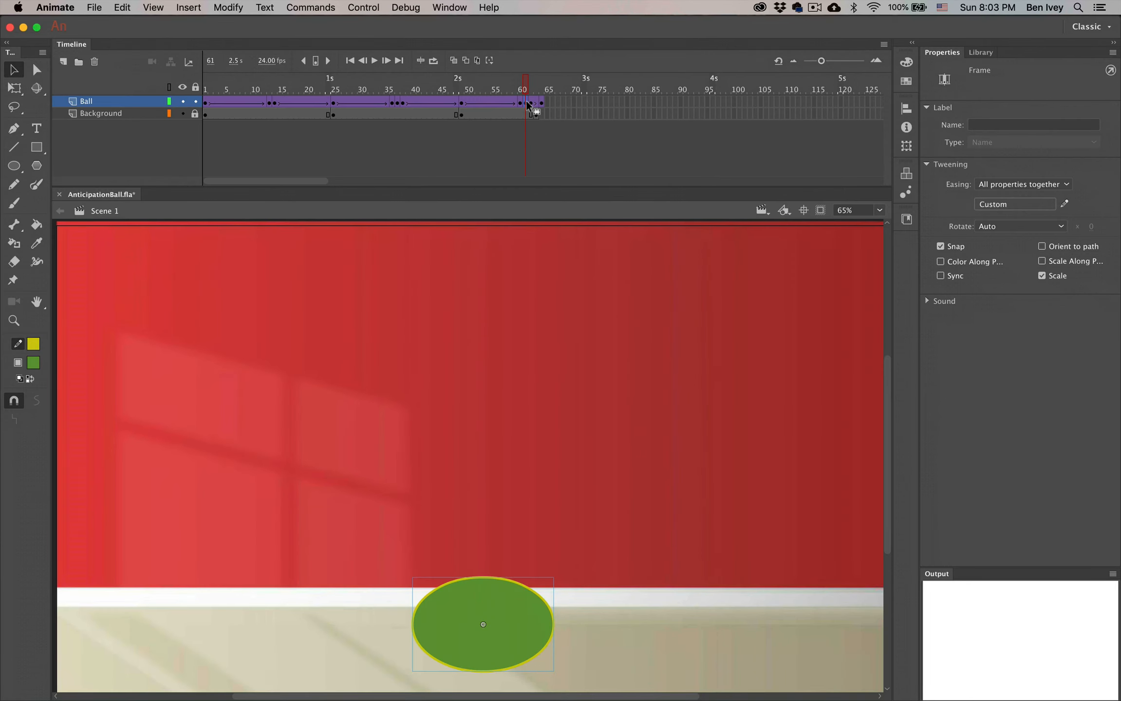
left_click_drag(529, 105, 537, 119)
left_click_drag(526, 88, 547, 88)
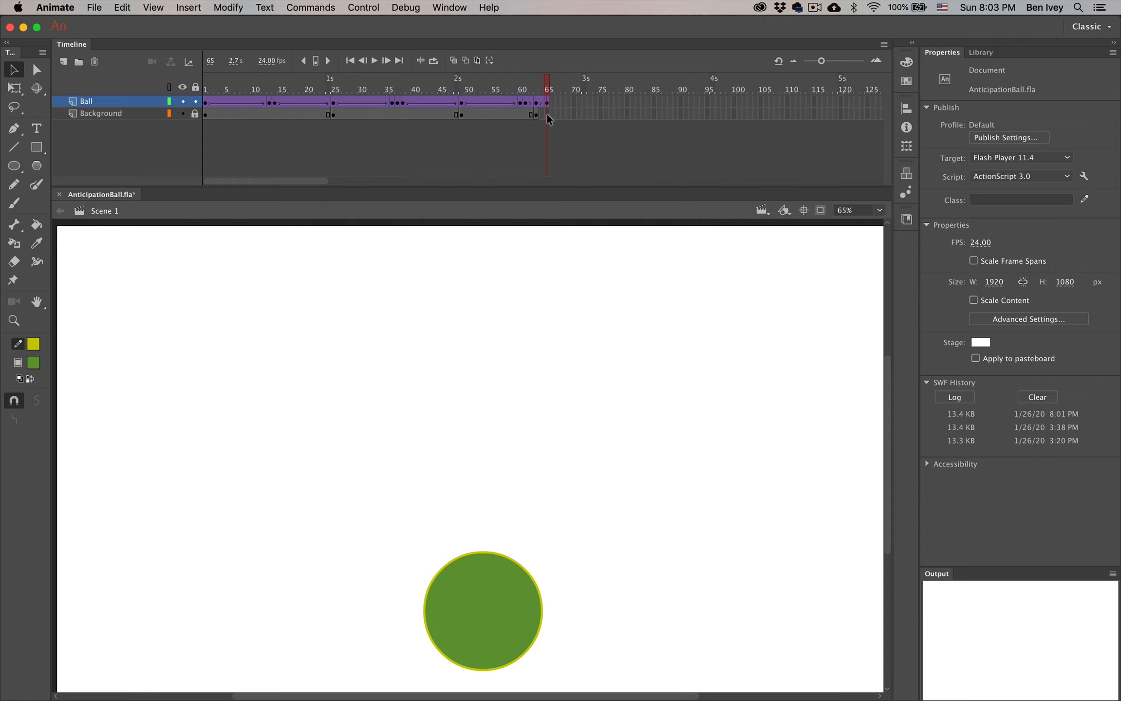
Extend the Background layer to frame 65.
left_click(547, 115)
key("F5")
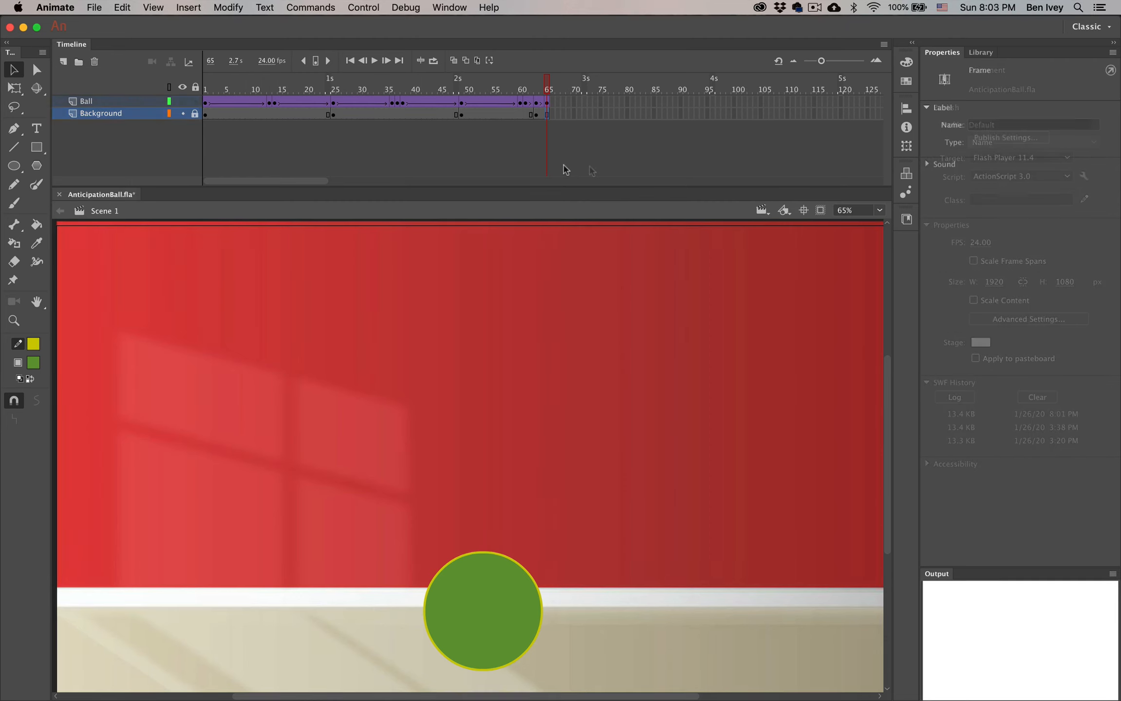
left_click(577, 170)
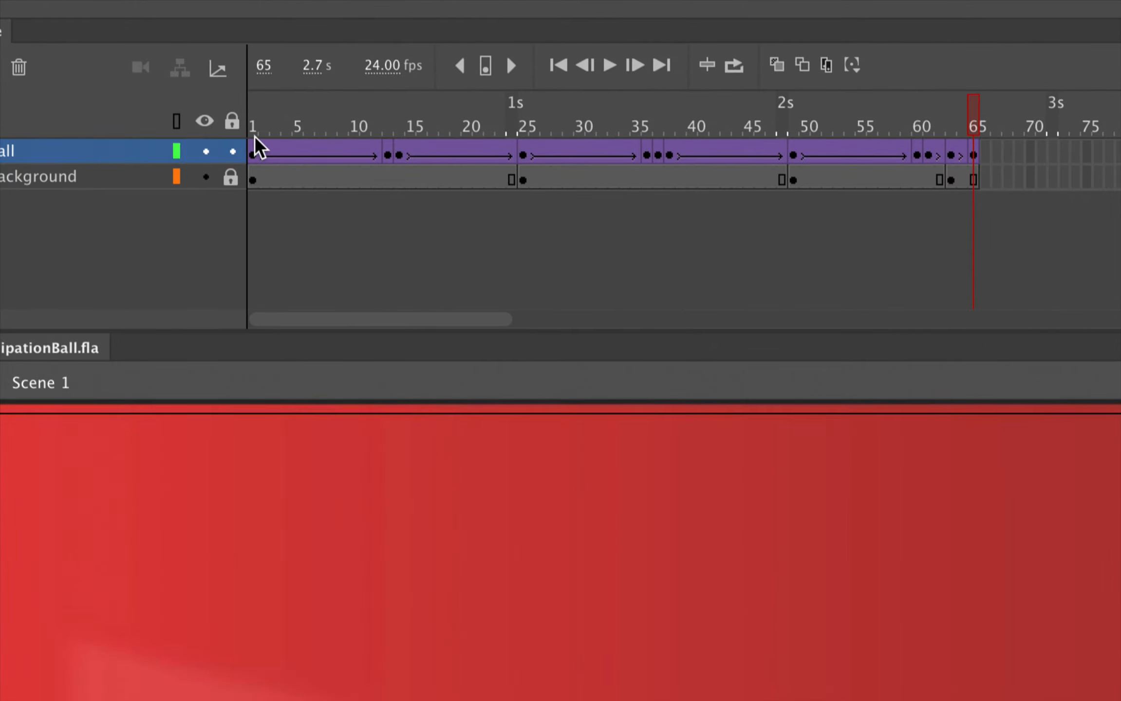
Insert frames into the Ball layer's opening tween until its second keyframe sits at frame 40.
left_click_drag(254, 126, 286, 120)
left_click_drag(358, 111, 395, 113)
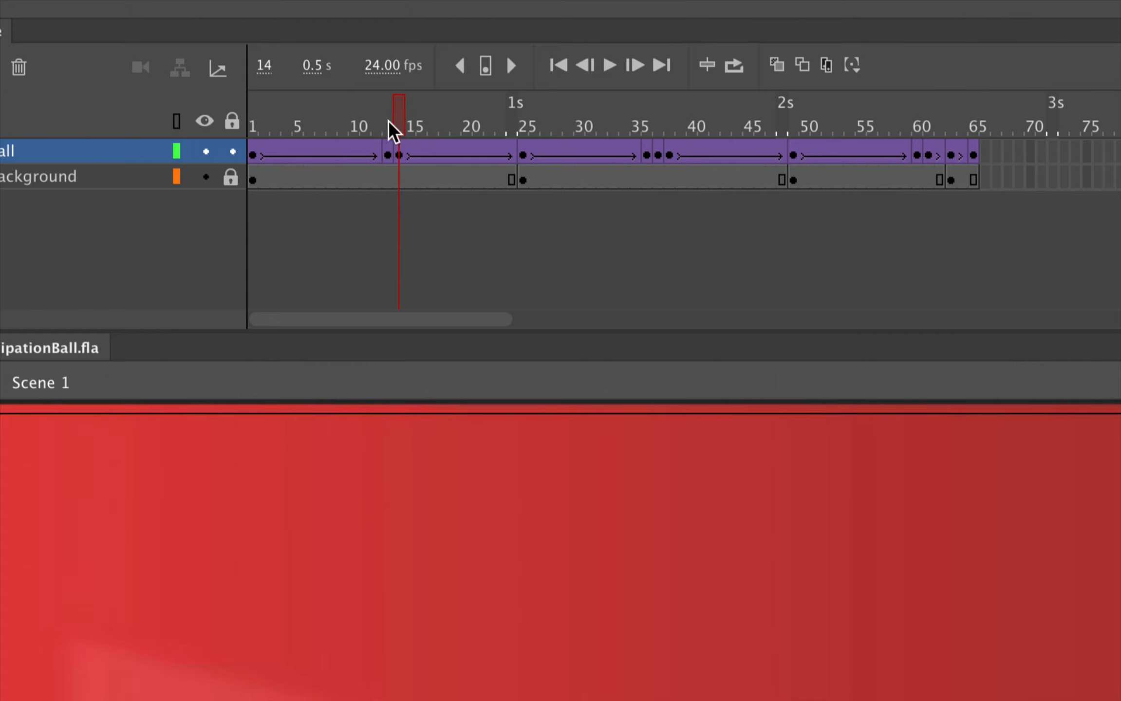
left_click(309, 156)
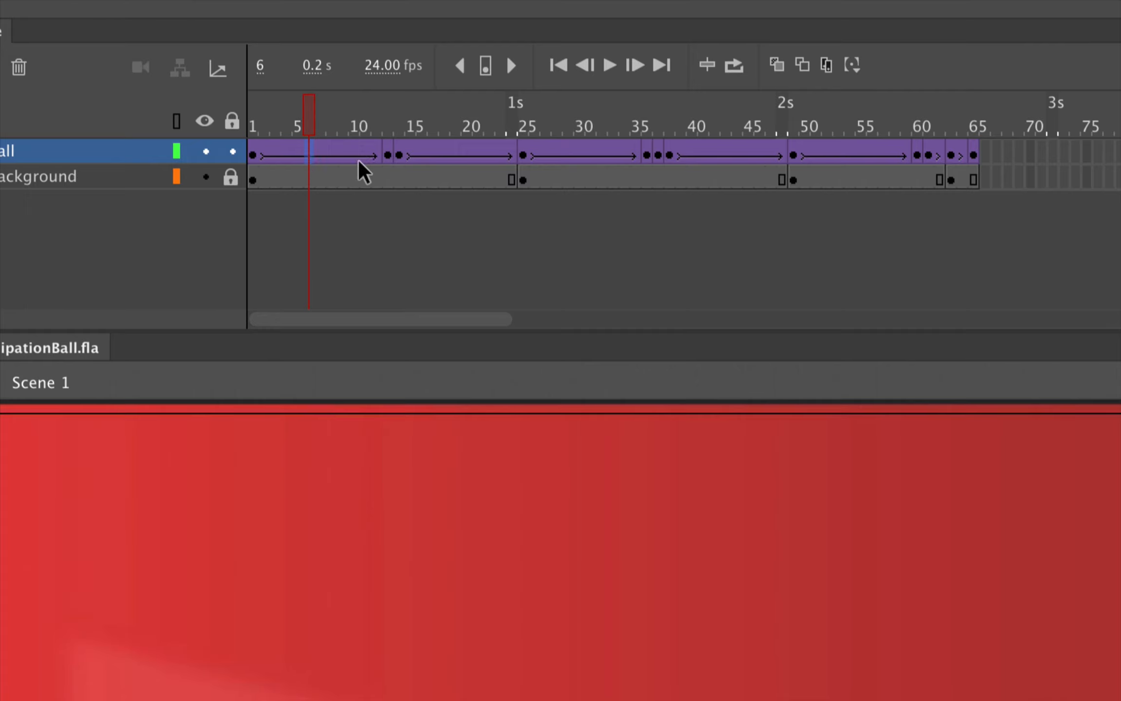
key("F5")
key("F5")
key("F5")
key("F5")
key("F5")
key("F5")
key("F5")
key("F5")
key("F5")
key("F5")
key("F5")
key("F5")
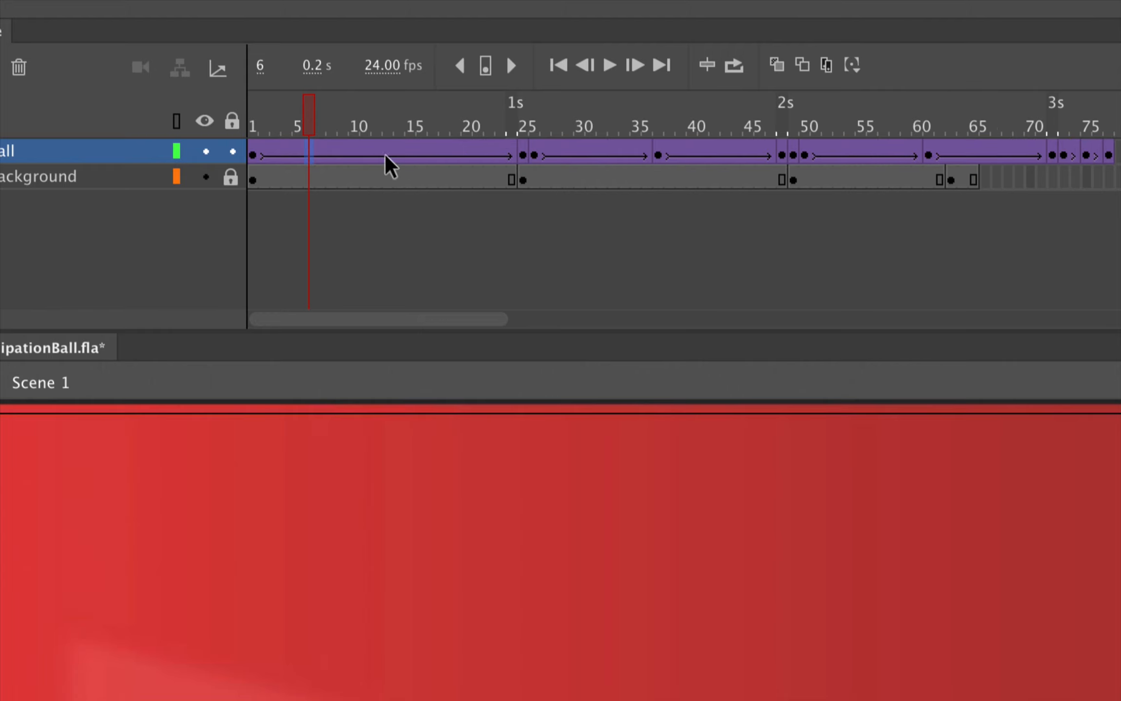
key("F5")
key("F5")
key("F5")
key("F5")
key("F5")
key("F5")
key("F5")
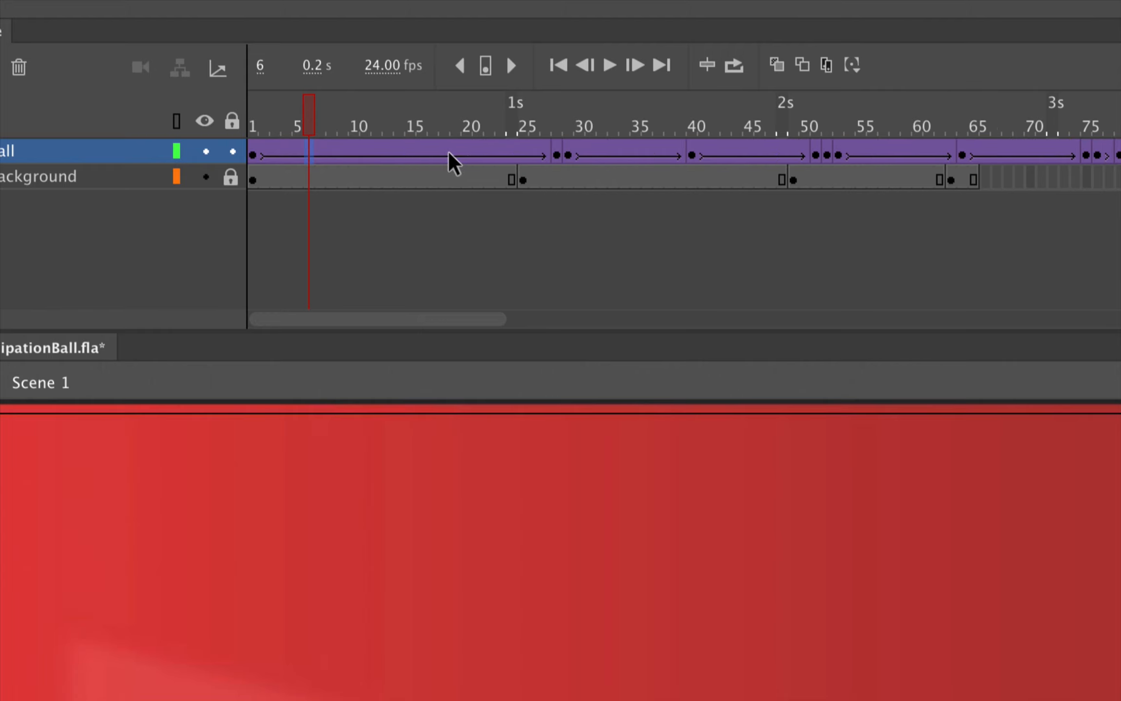
key("F5")
key("F5")
key("F5")
key("F5")
key("F5")
key("F5")
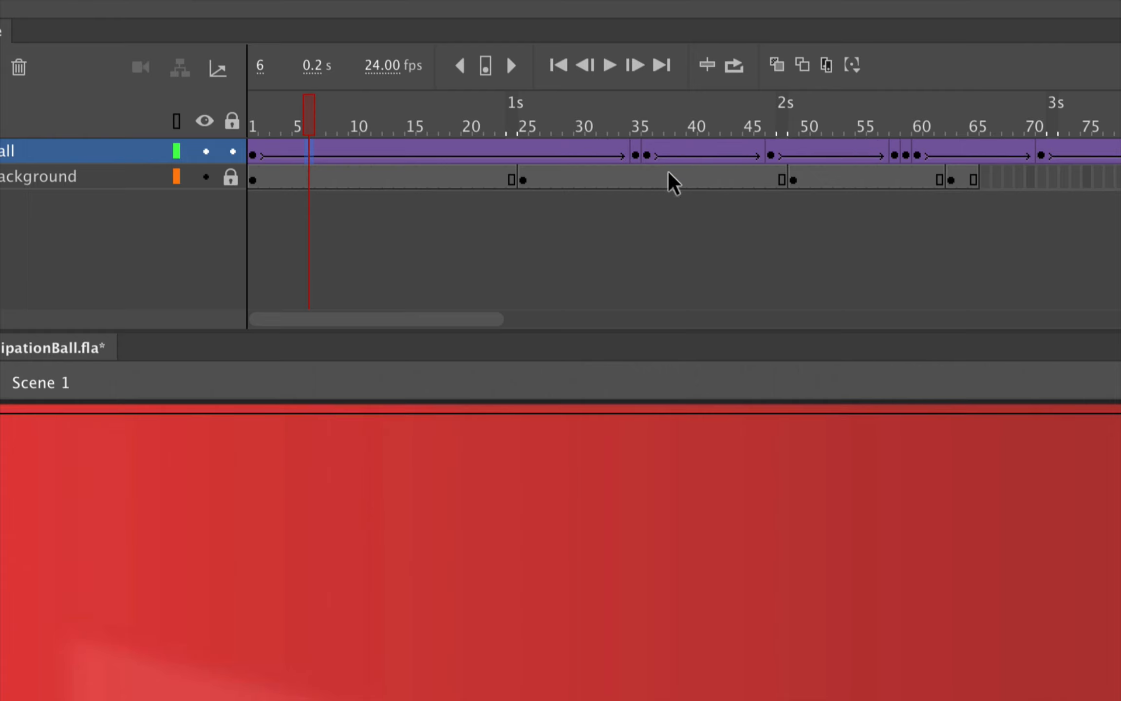
key("F5")
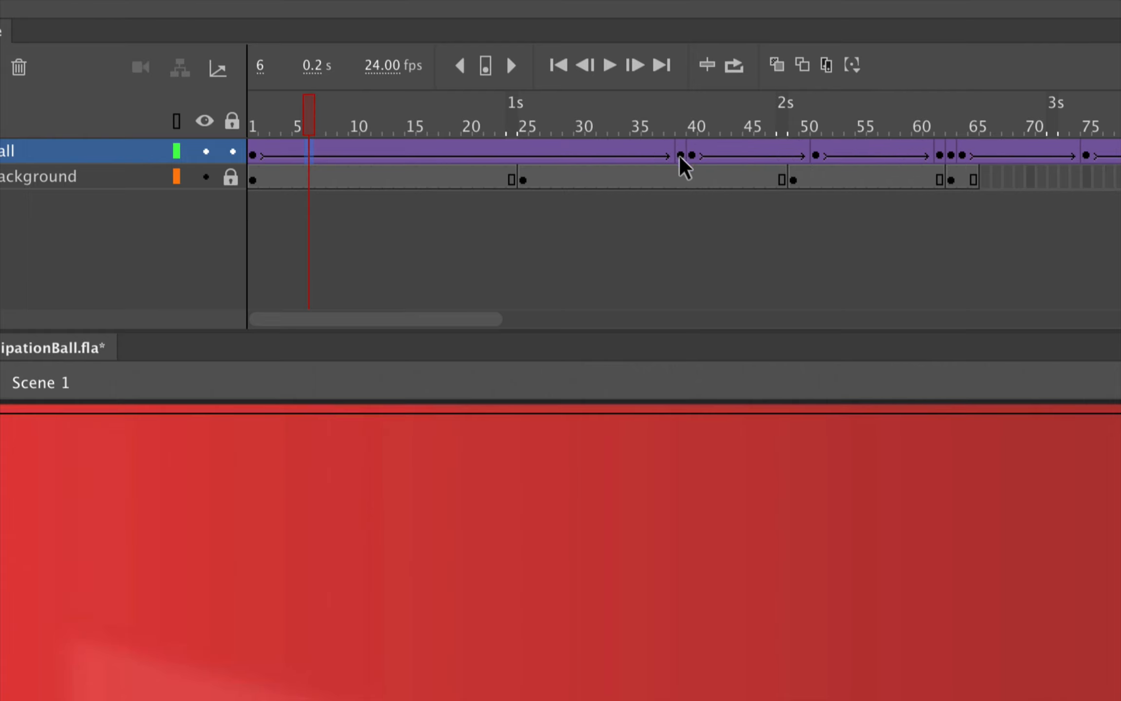
key("F5")
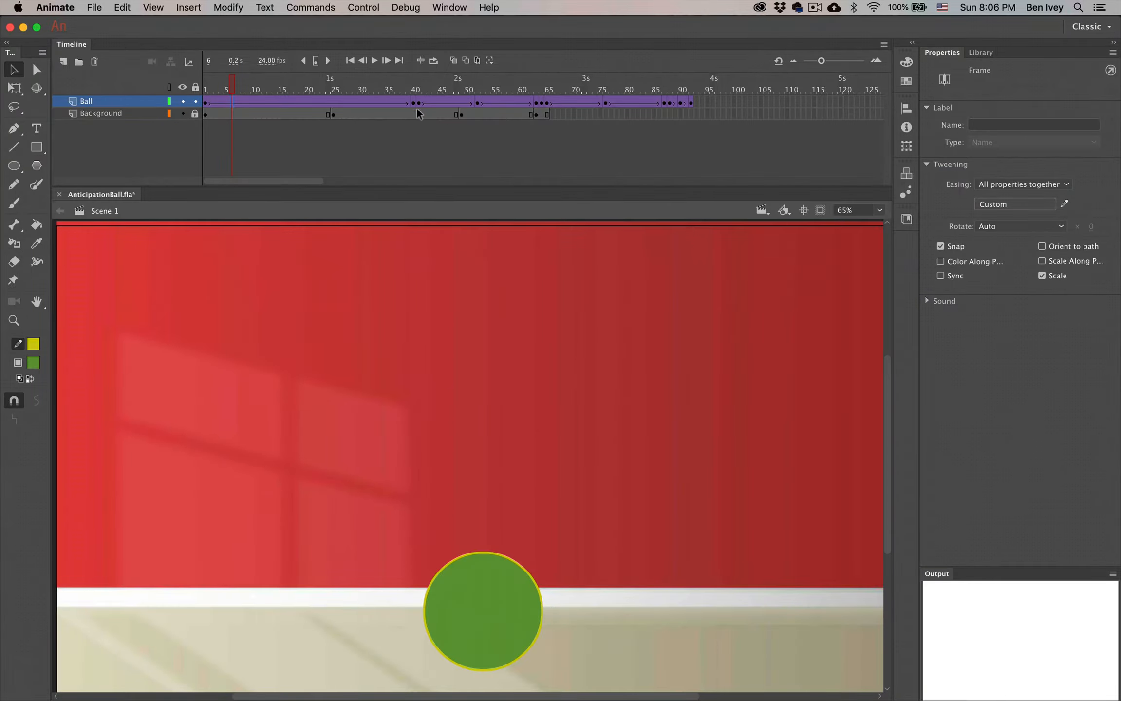
Insert frames into the Background layer's first span until the layer ends at frame 92, level with the Ball layer.
left_click(281, 115)
key("F5")
key("F5")
key("F5")
key("F5")
key("F5")
key("F5")
key("F5")
key("F5")
key("F5")
key("F5")
key("F5")
key("F5")
key("F5")
key("F5")
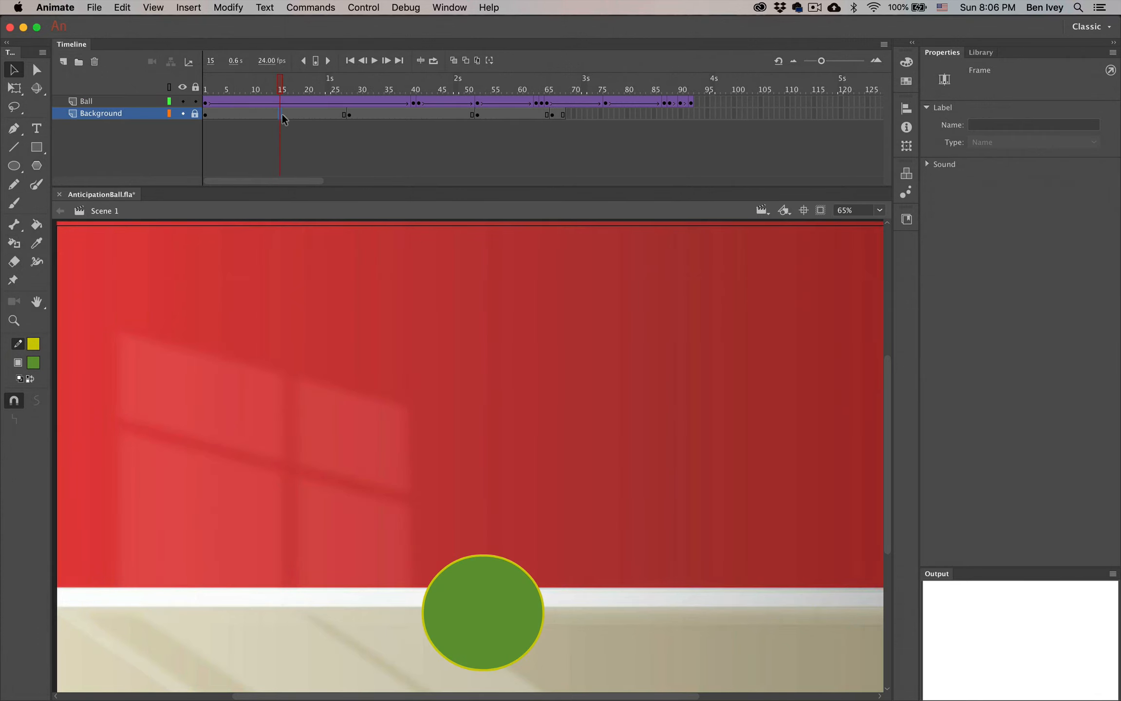
key("F5")
key("F5")
key("F5")
key("F5")
key("F5")
key("F5")
key("F5")
key("F5")
key("F5")
key("F5")
key("F5")
key("F5")
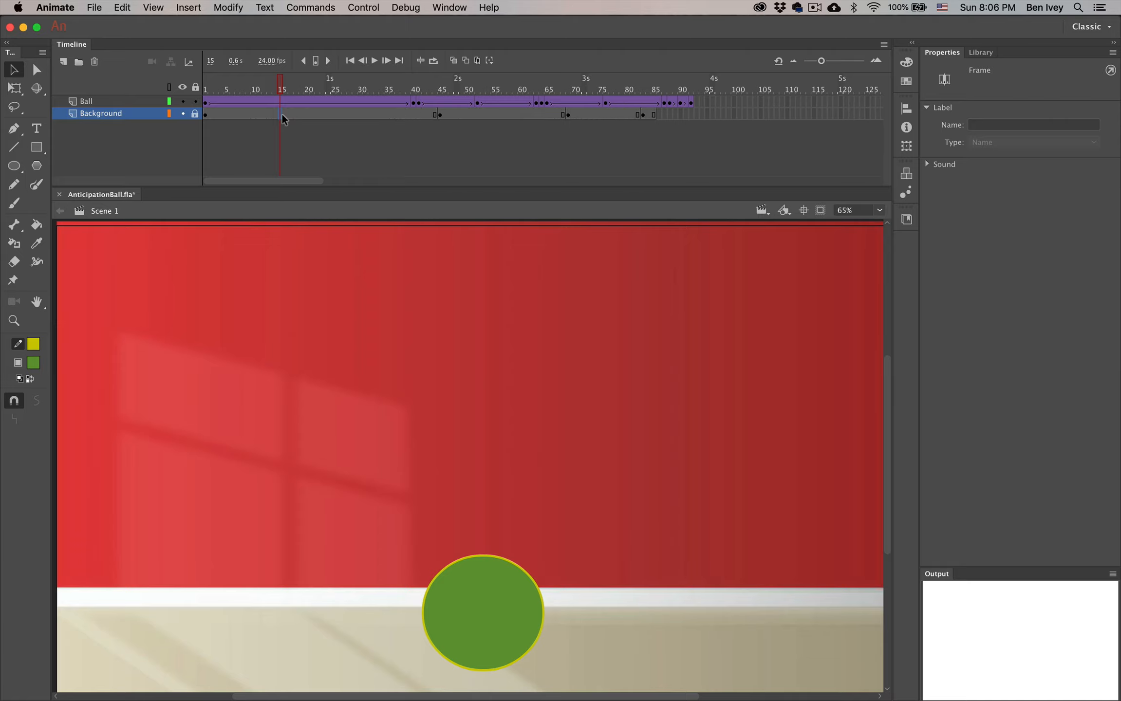
key("F5")
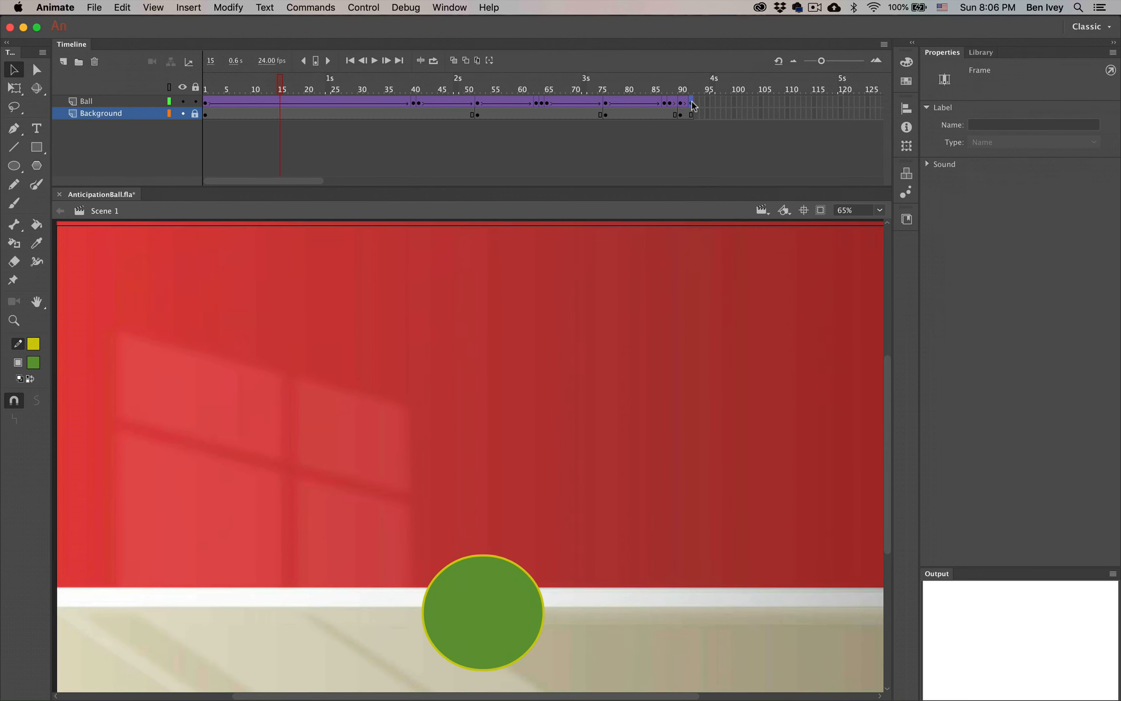
left_click(664, 112)
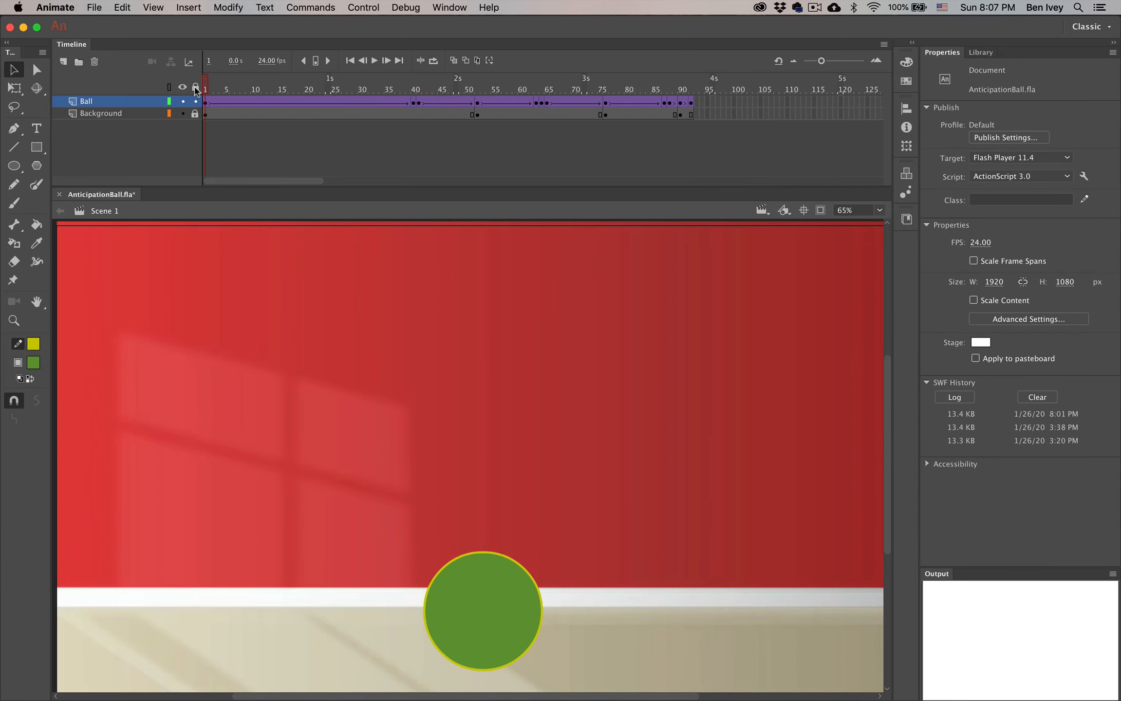
Set the easing of the Ball layer's opening tween at frame 1 to Ease In Out, Quad.
left_click(253, 100)
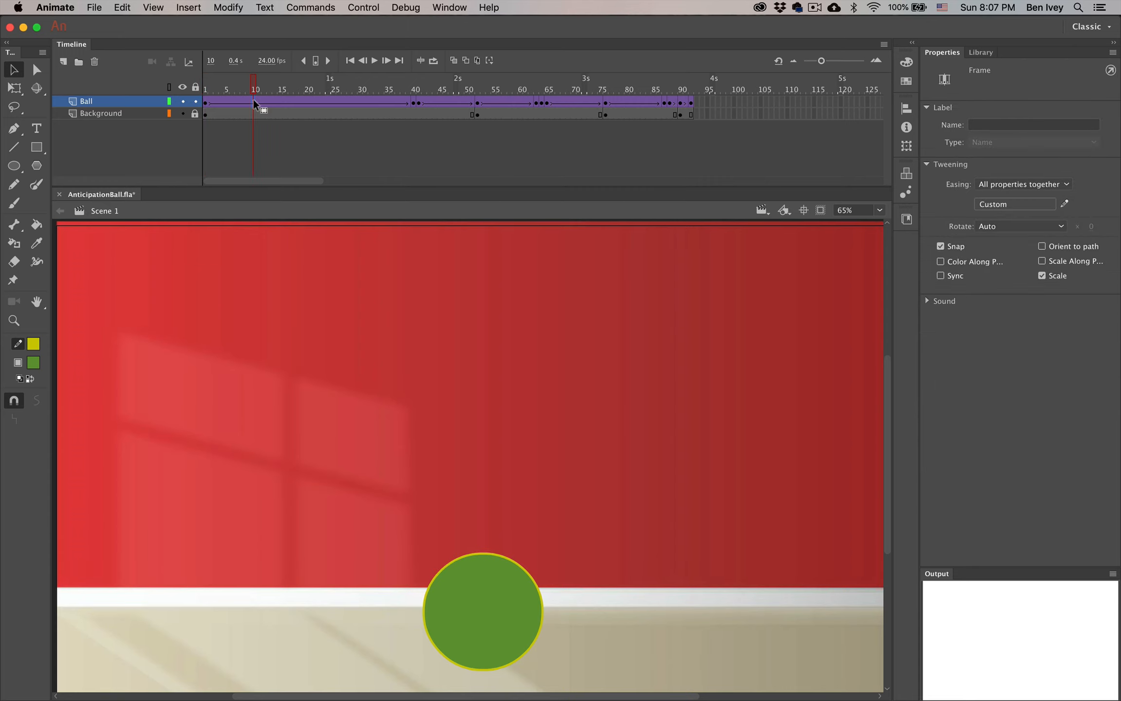
left_click(206, 102)
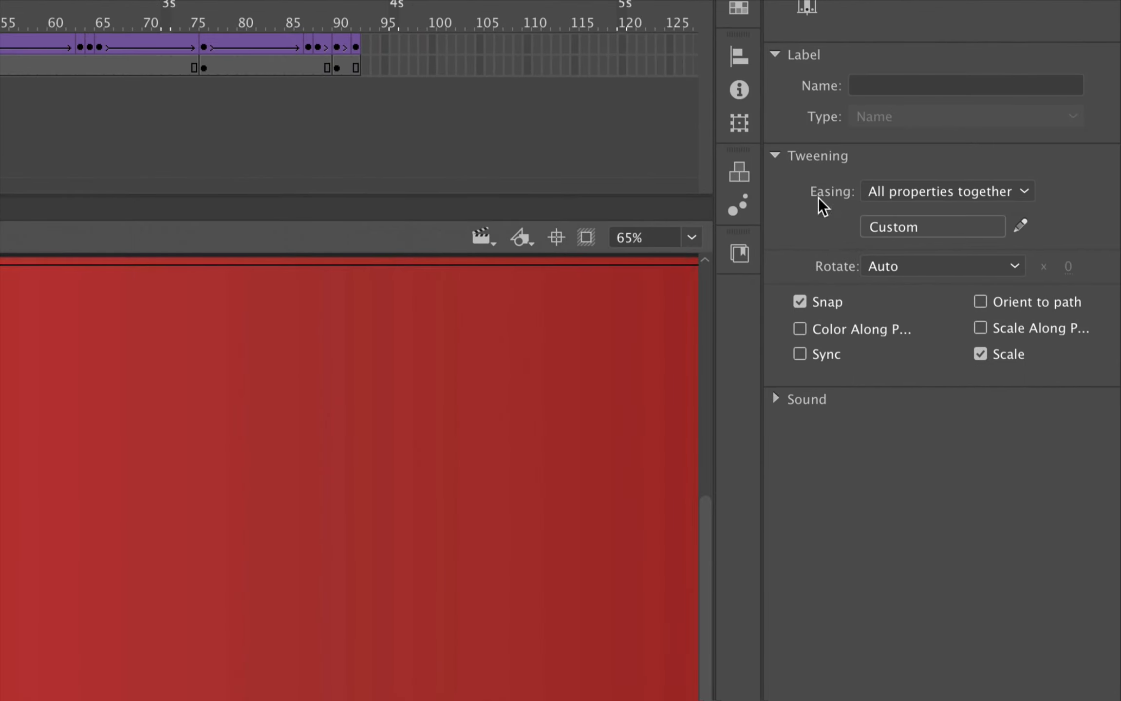
left_click(893, 229)
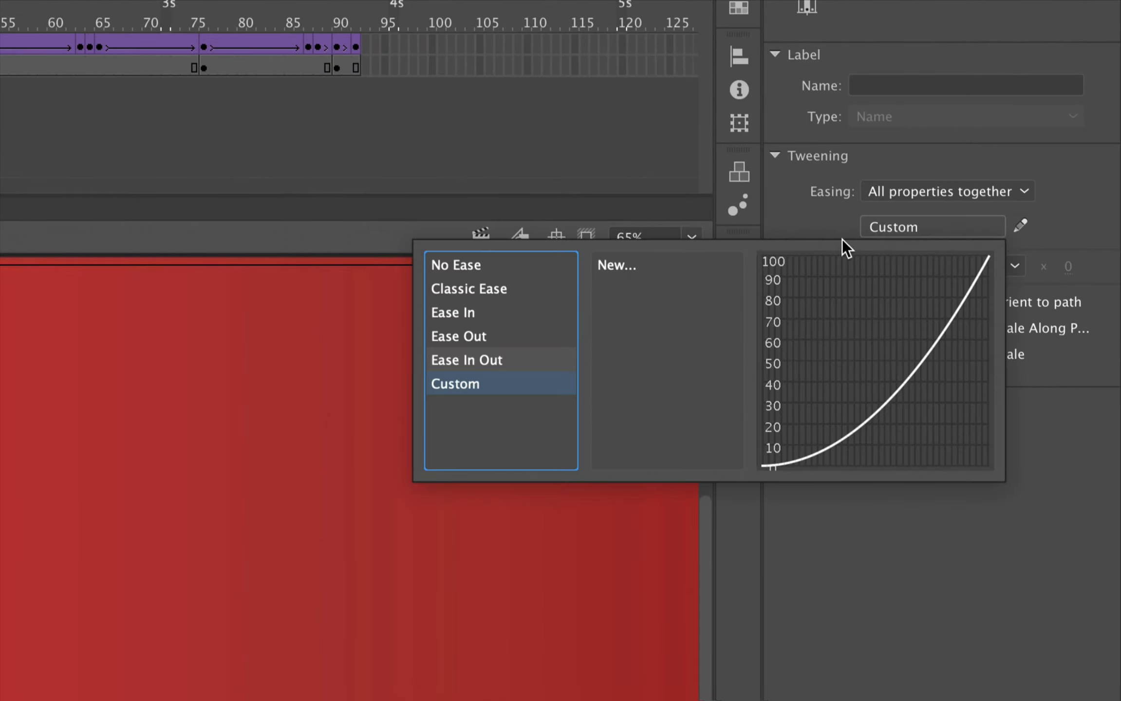
left_click(455, 360)
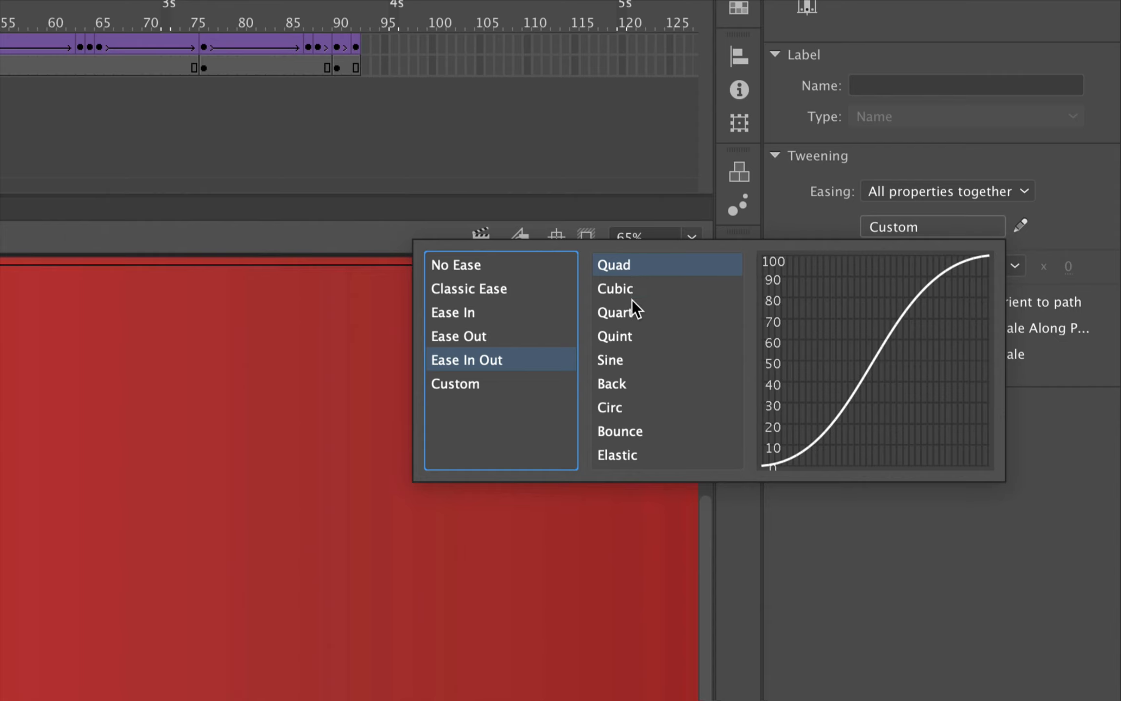
left_click(624, 267)
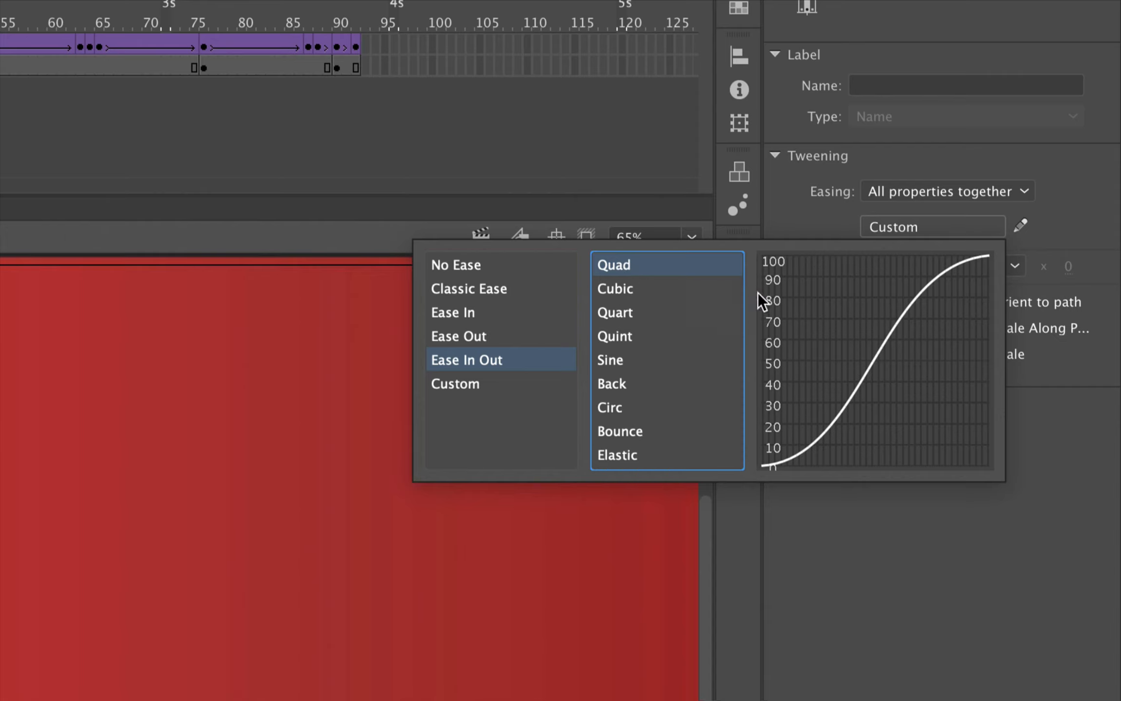
double_click(617, 264)
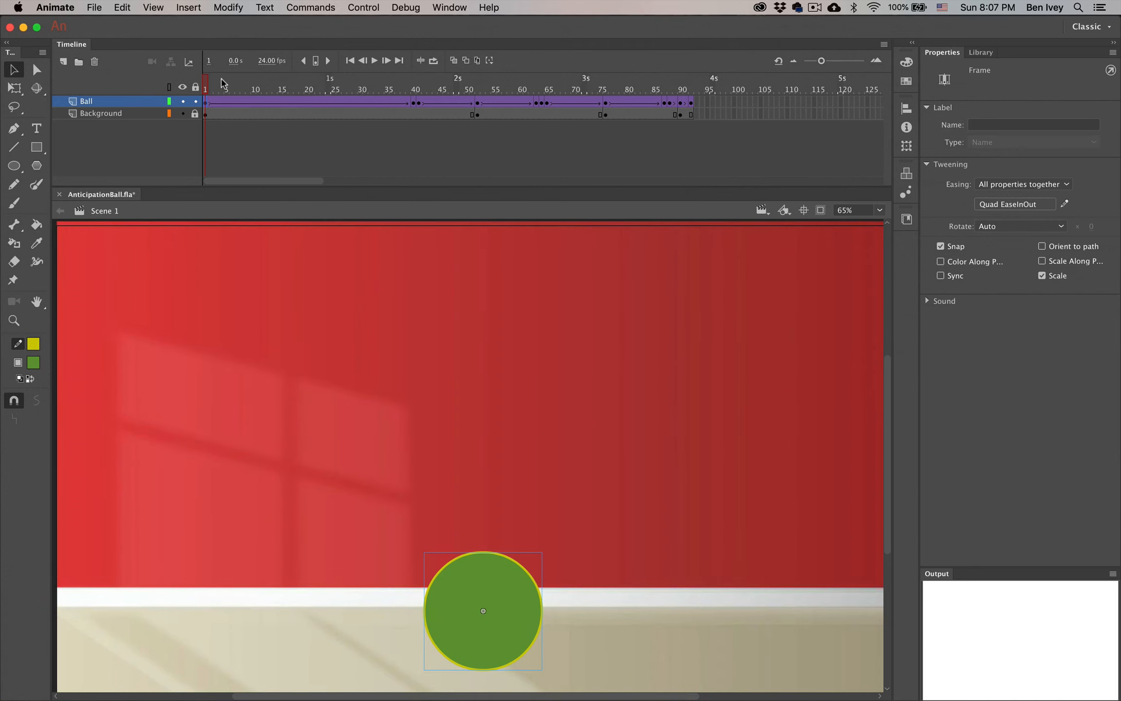
Play the animation up to frame 68, stop it and return to frame 1.
key("Return")
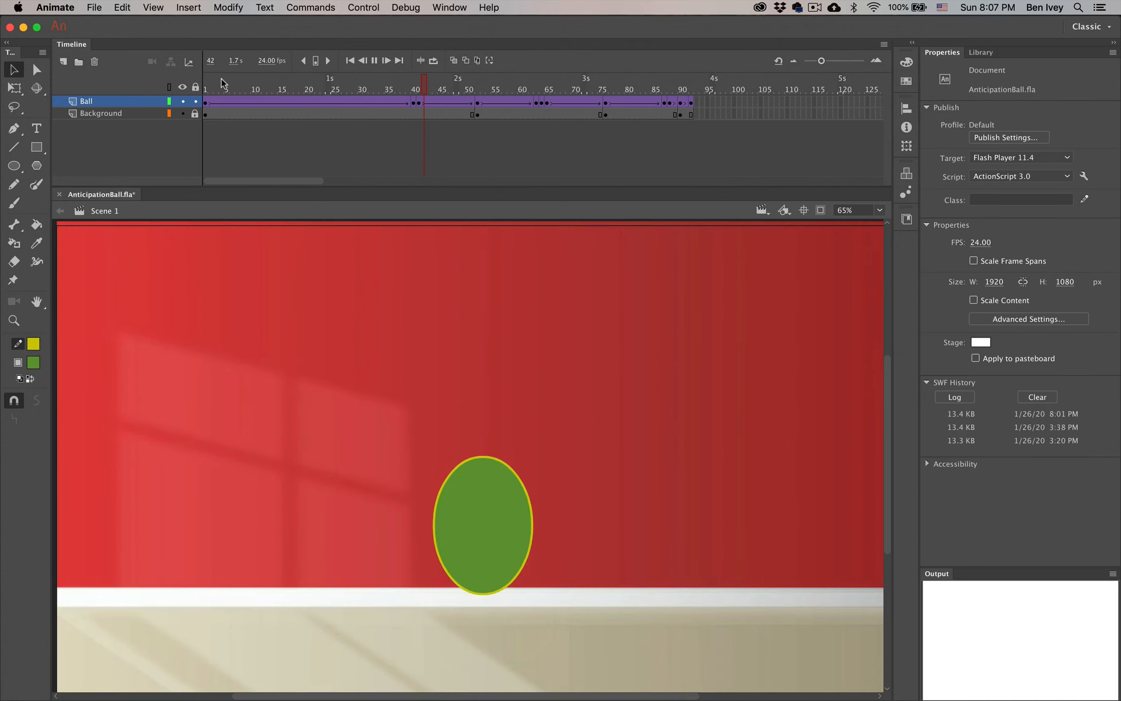
key("Return")
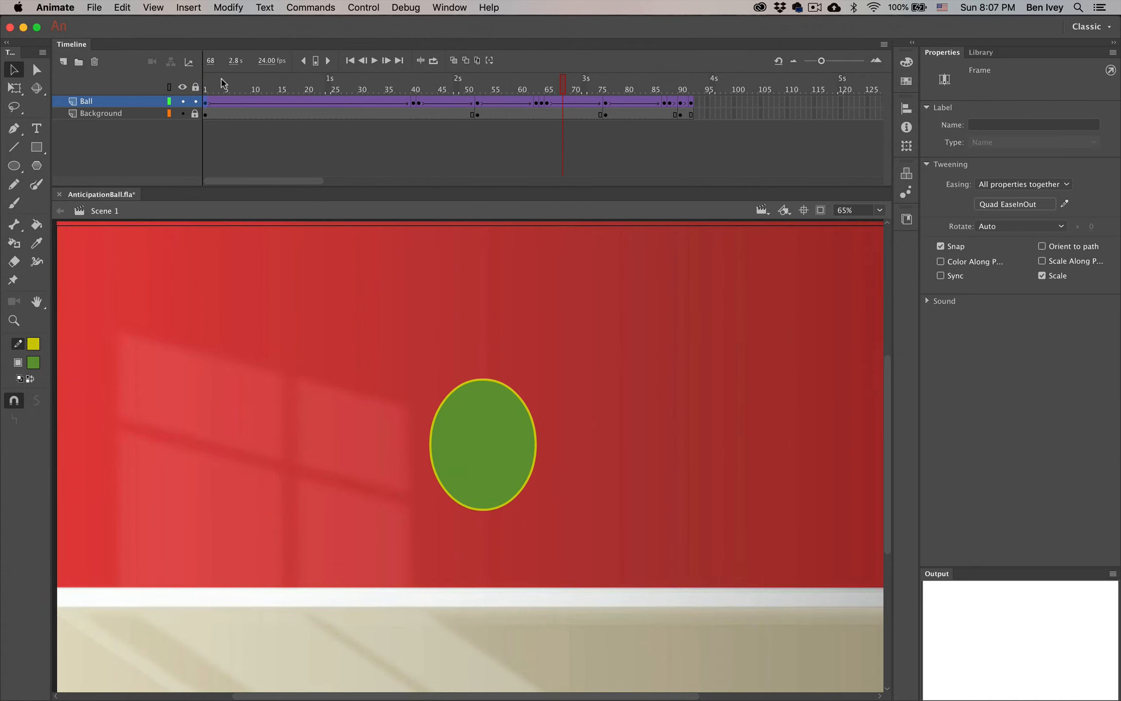
left_click_drag(410, 86, 185, 89)
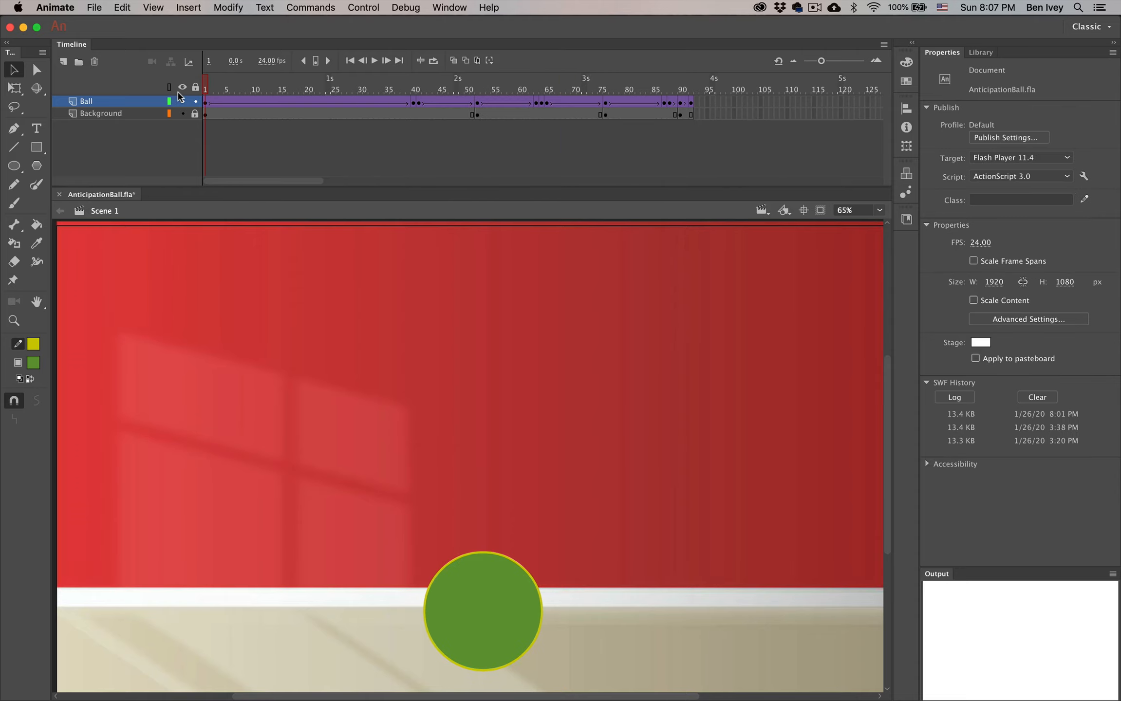
Test the movie and close the preview.
key("super+Return")
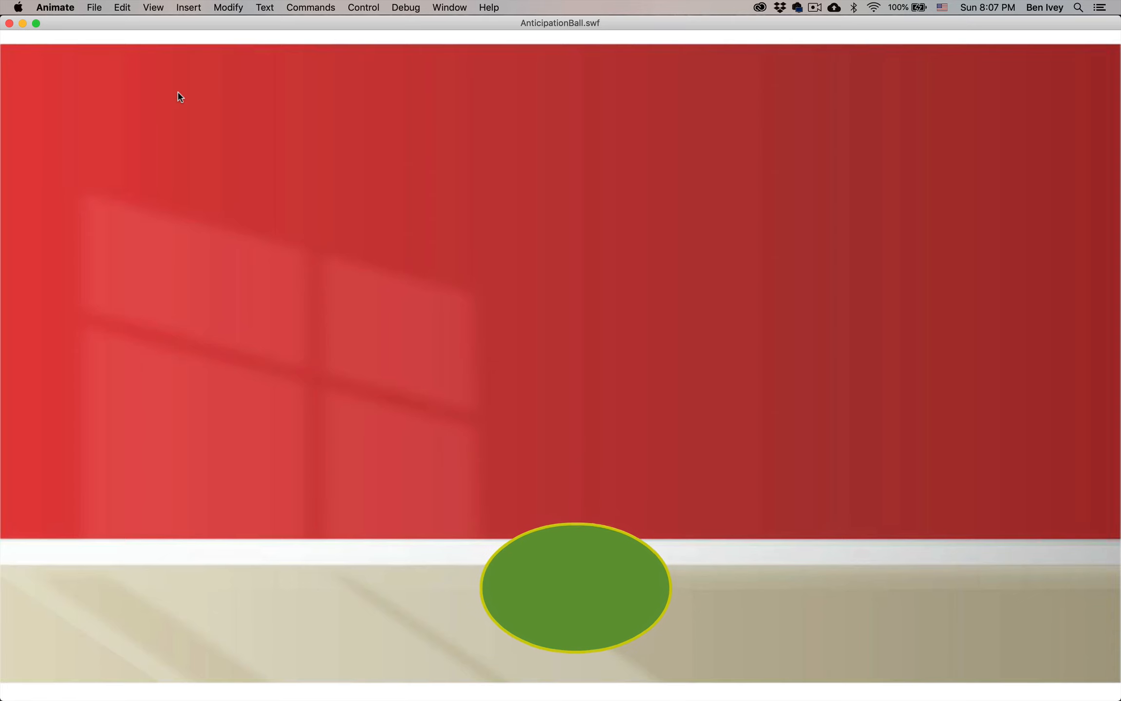
left_click(8, 23)
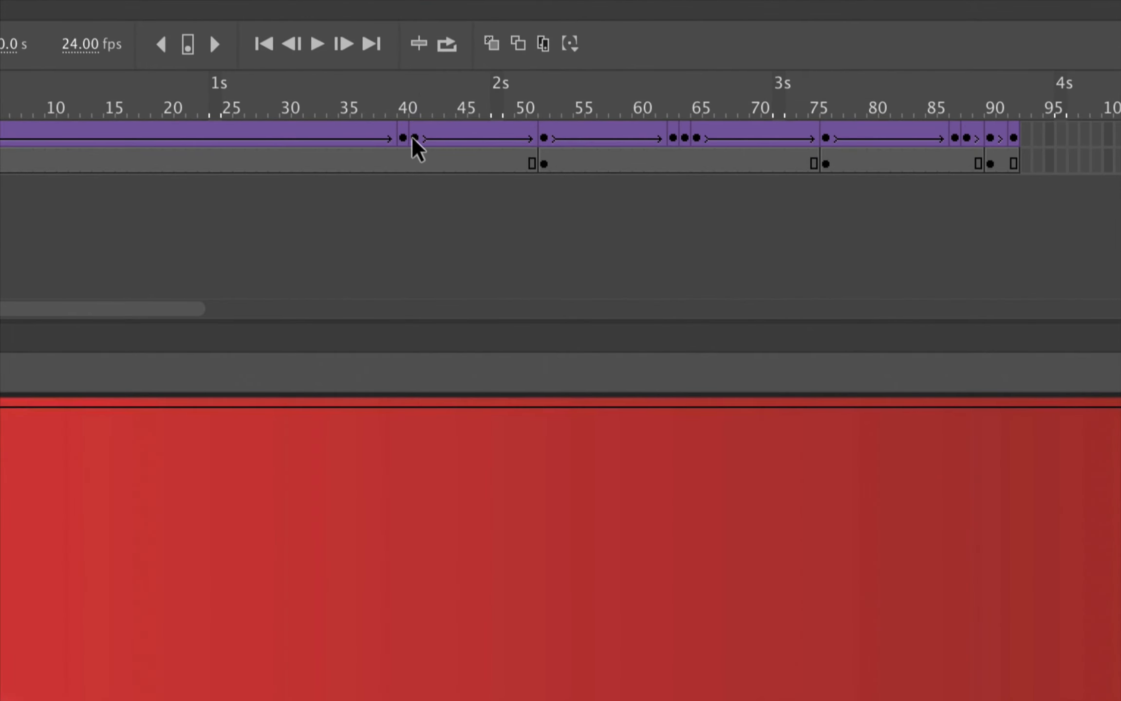
Insert five frames at the Ball layer's frame 40 keyframe so its following keyframe sits at frame 46.
left_click(405, 136)
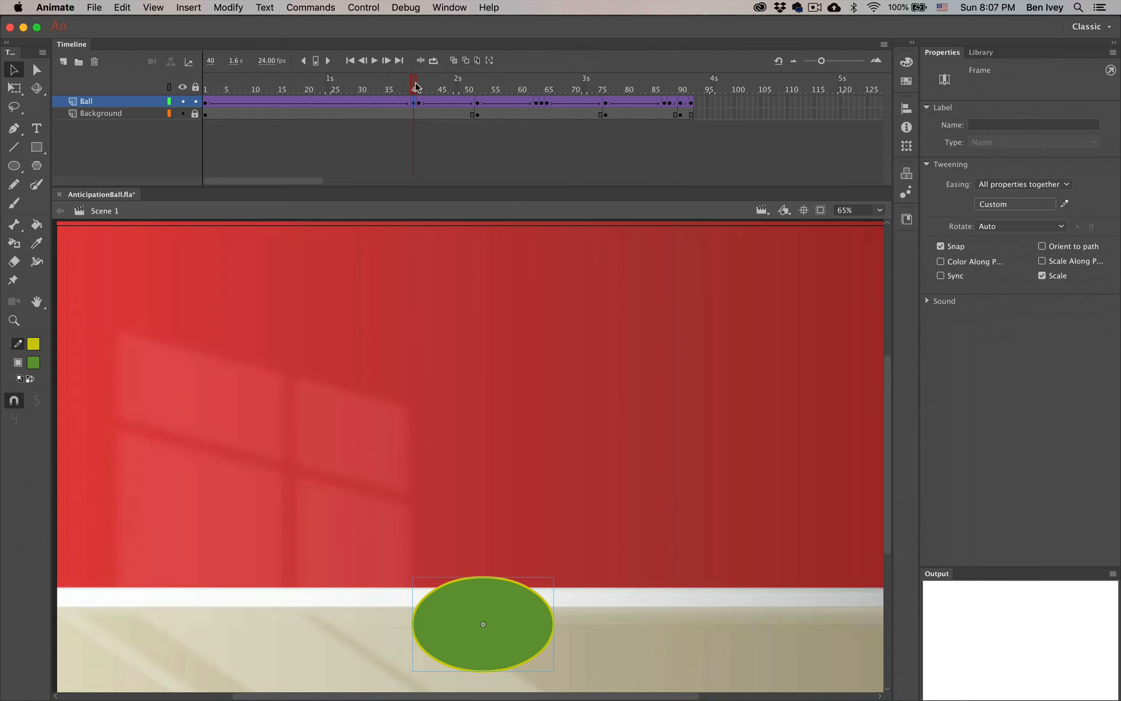
left_click_drag(417, 88, 416, 88)
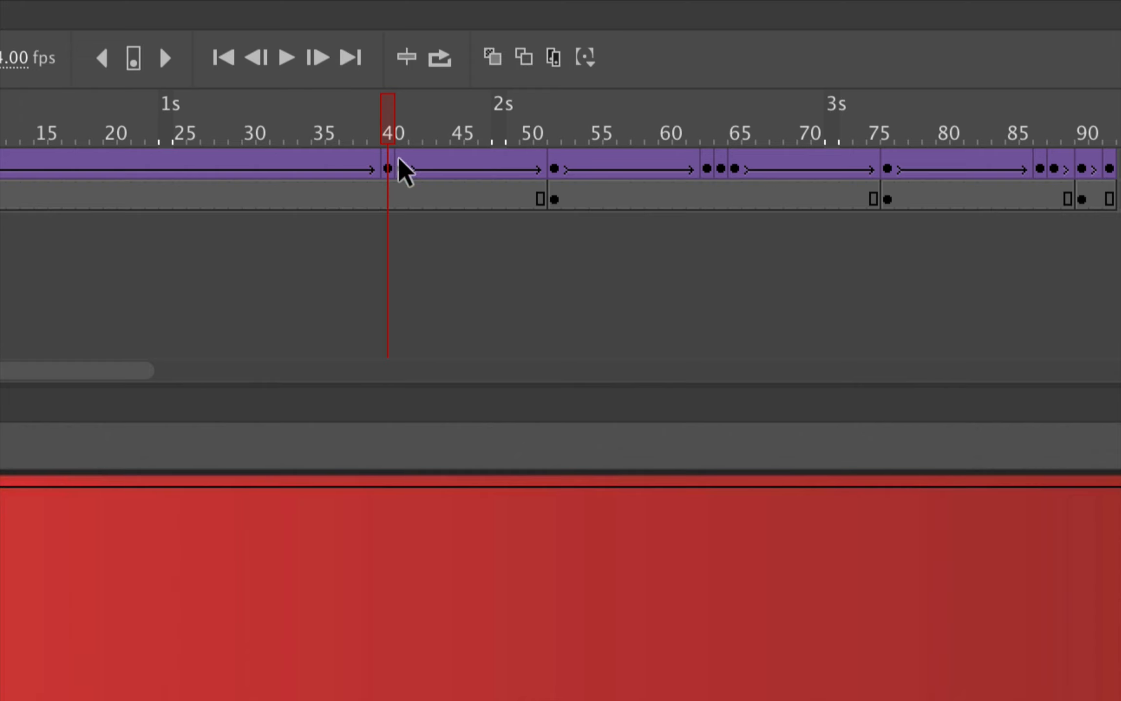
left_click(391, 169)
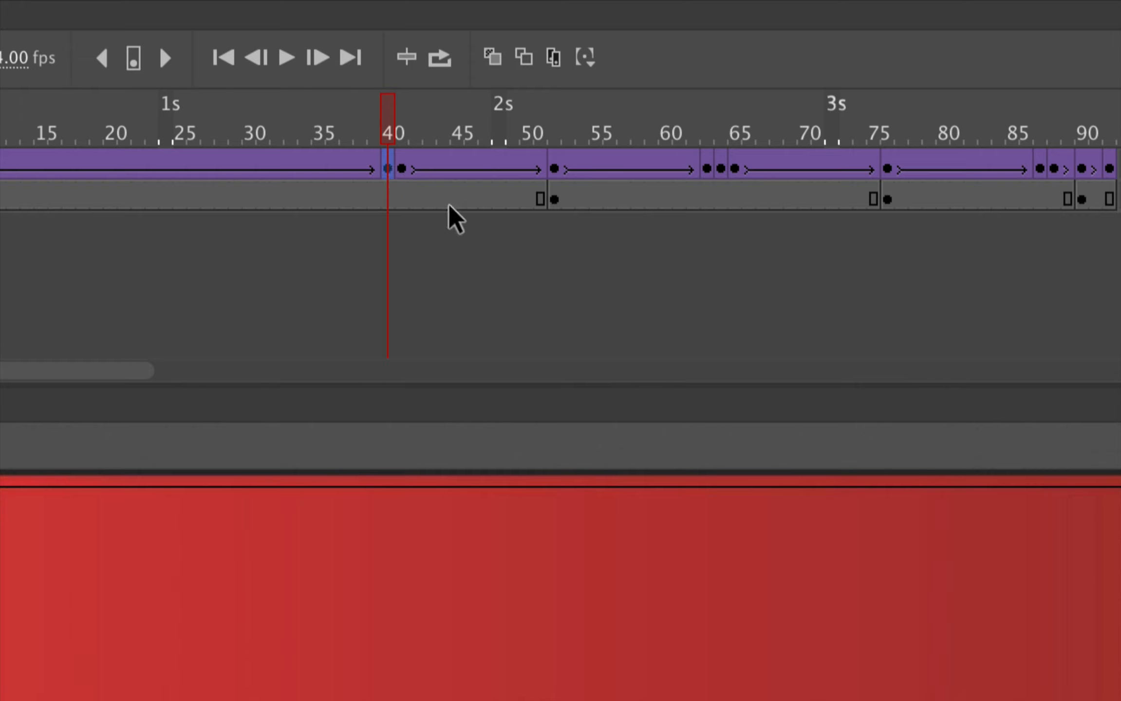
key("F5")
key("F5")
key("F5")
key("F5")
key("F5")
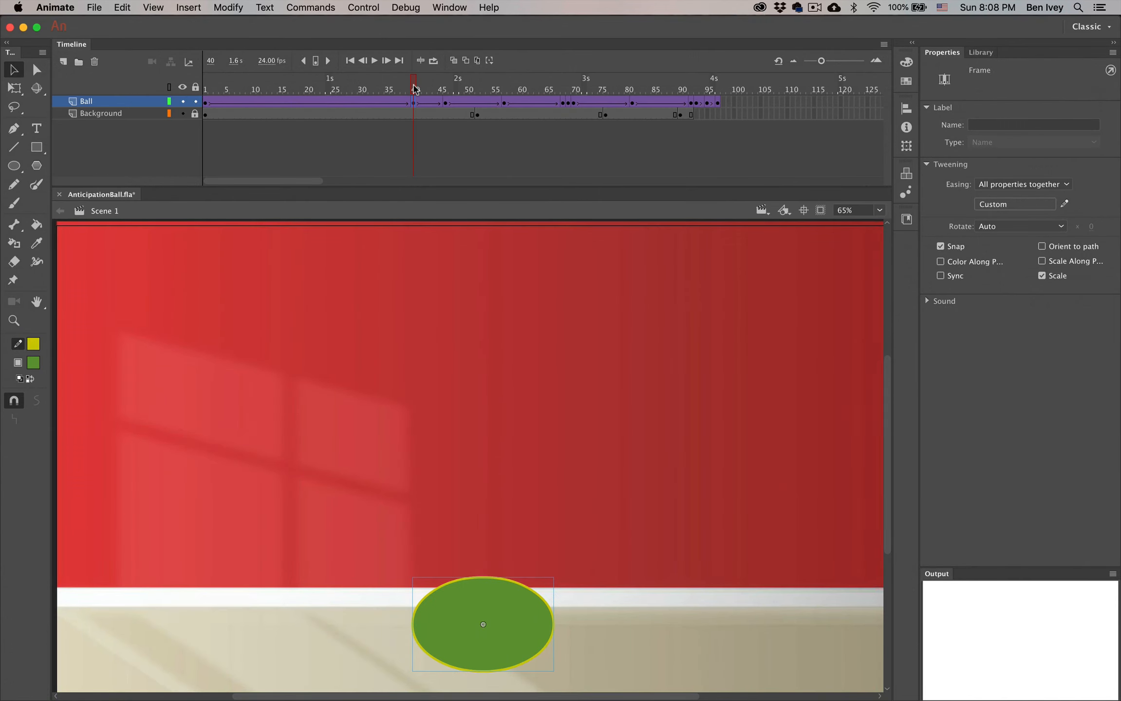
Remove the classic tween from the Ball layer's span starting at frame 40 so the squash holds.
mouse_move(415, 88)
left_mouse_down()
mouse_move(454, 89)
mouse_move(415, 88)
left_mouse_up()
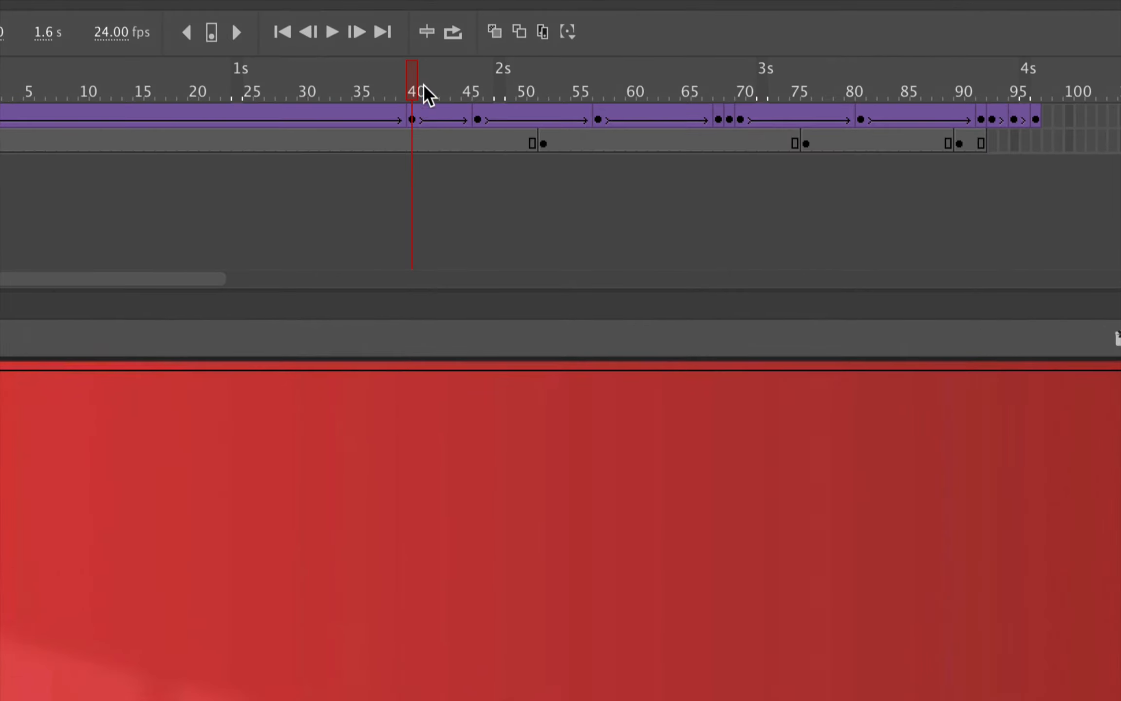
left_click(423, 114)
right_click(417, 121)
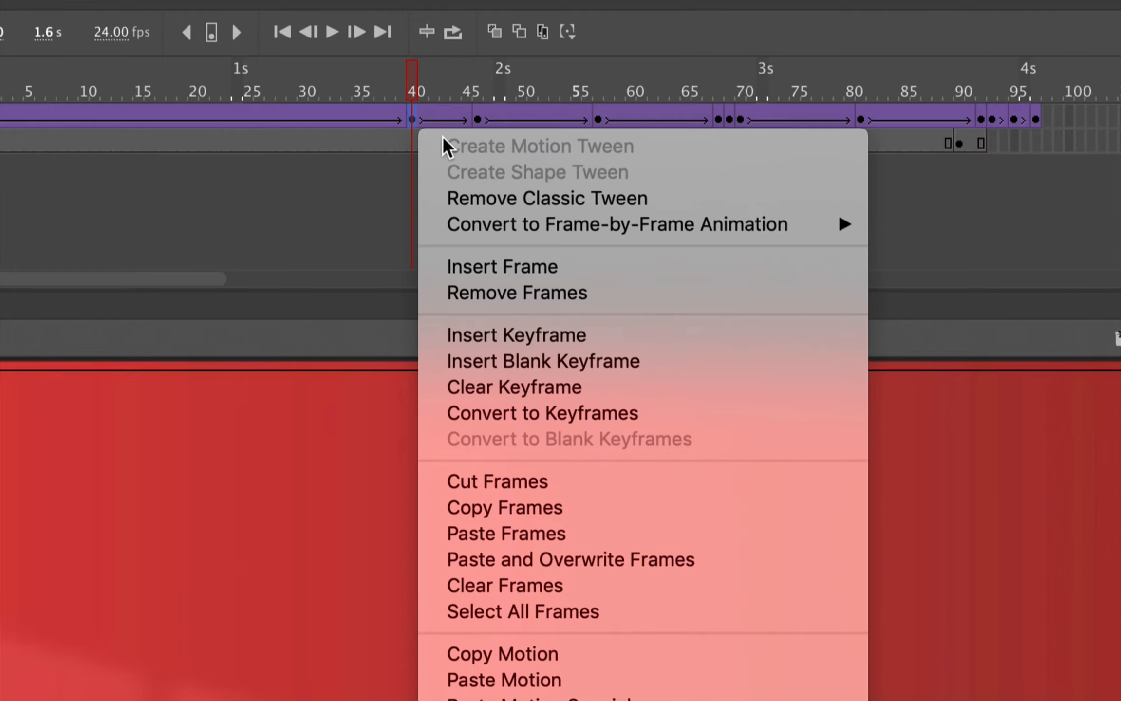
left_click(507, 200)
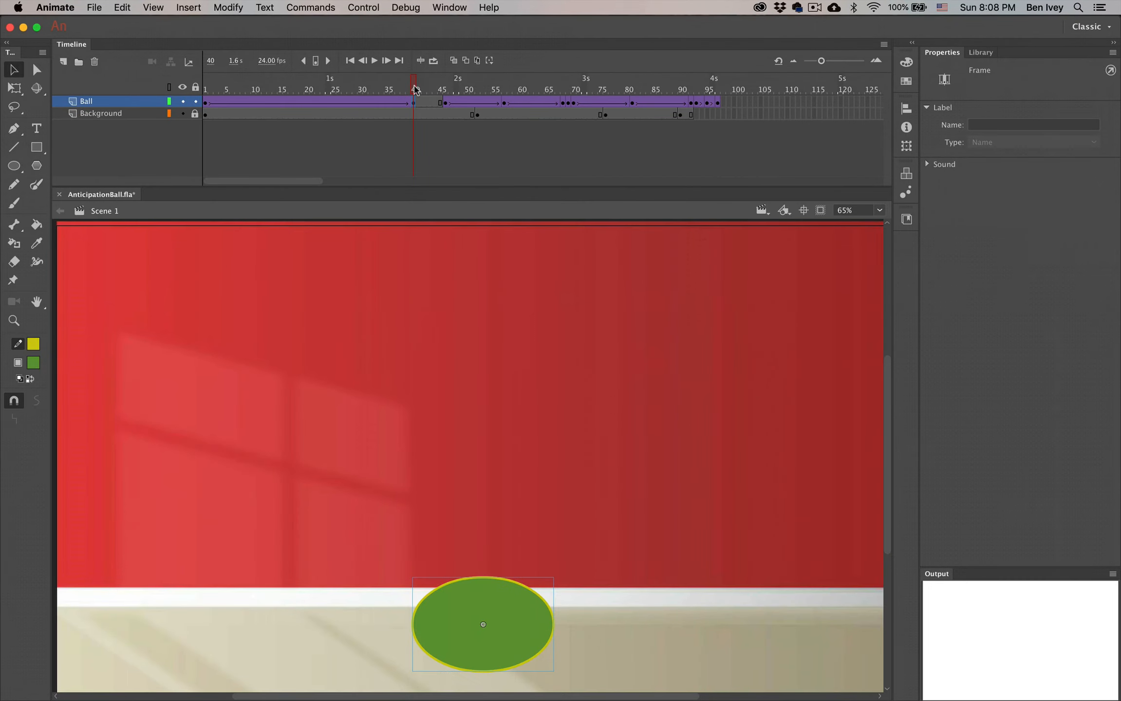
Return to frame 1, test the movie with the held squash and close the preview.
key("Return")
left_click(414, 103)
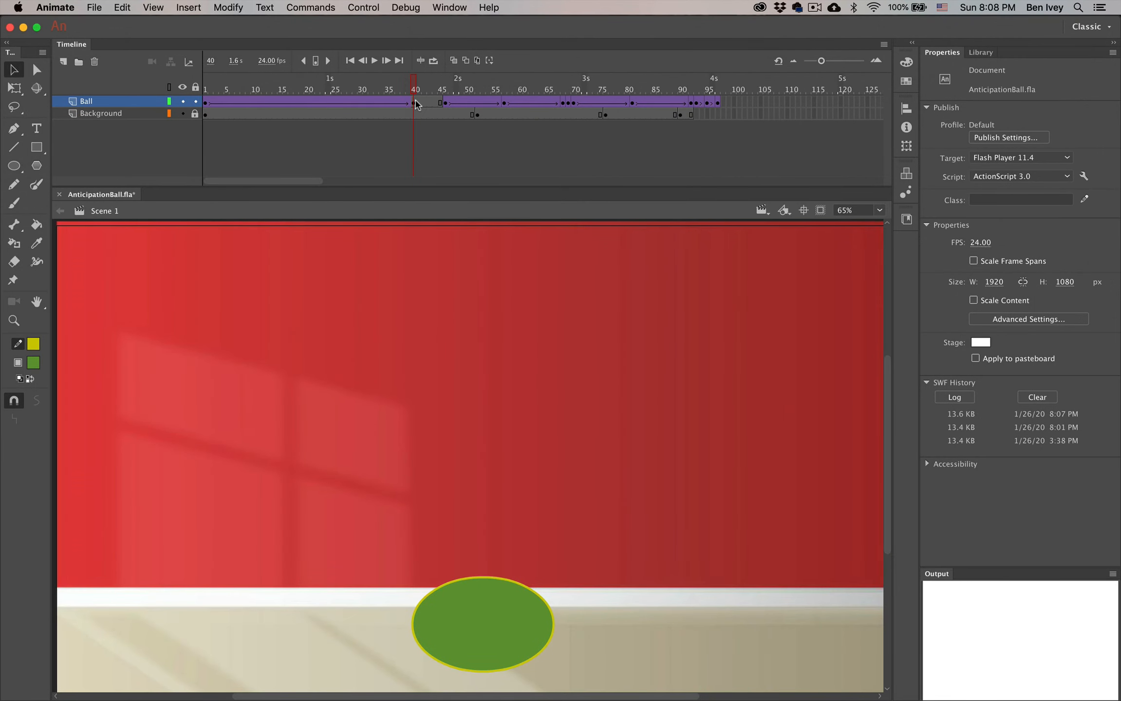
left_click_drag(415, 104, 139, 115)
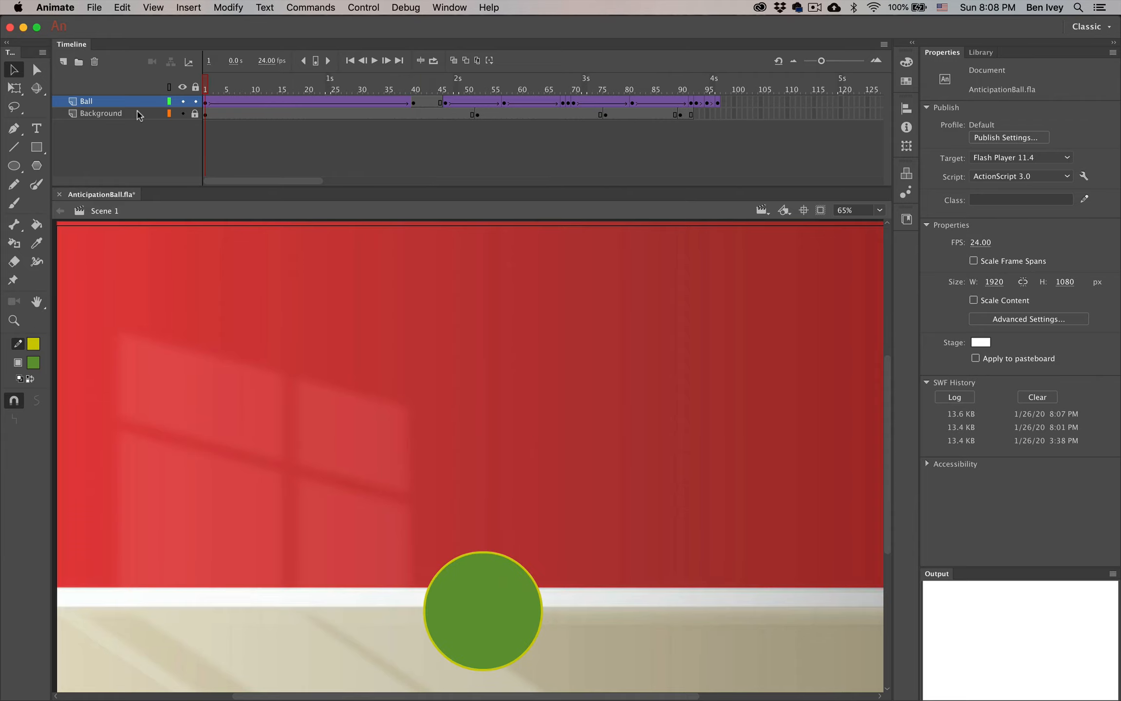
key("super+Return")
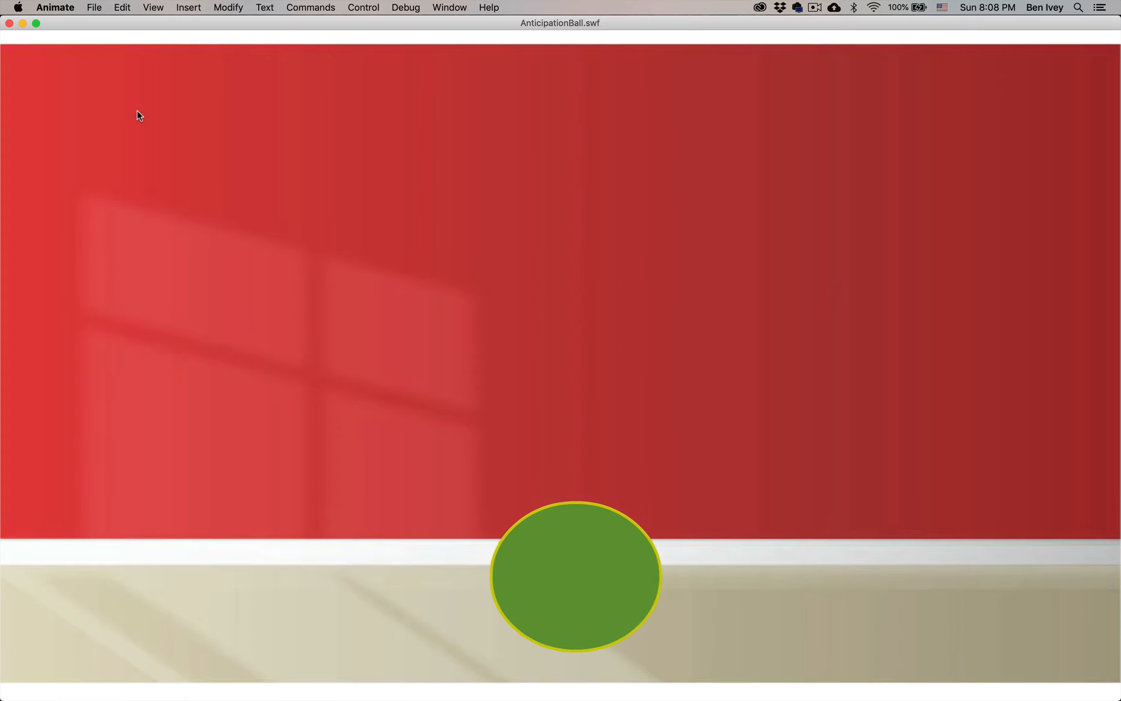
left_click(9, 23)
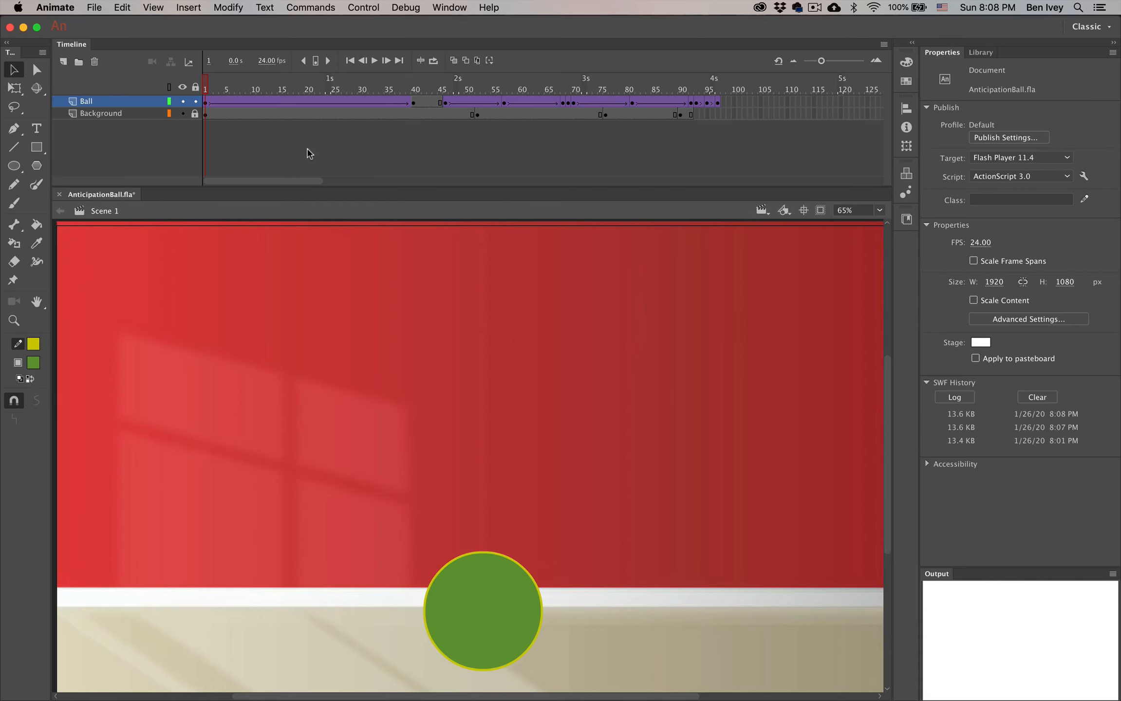
Extend the Background layer to frame 97, level with the end of the Ball layer.
left_click(717, 113)
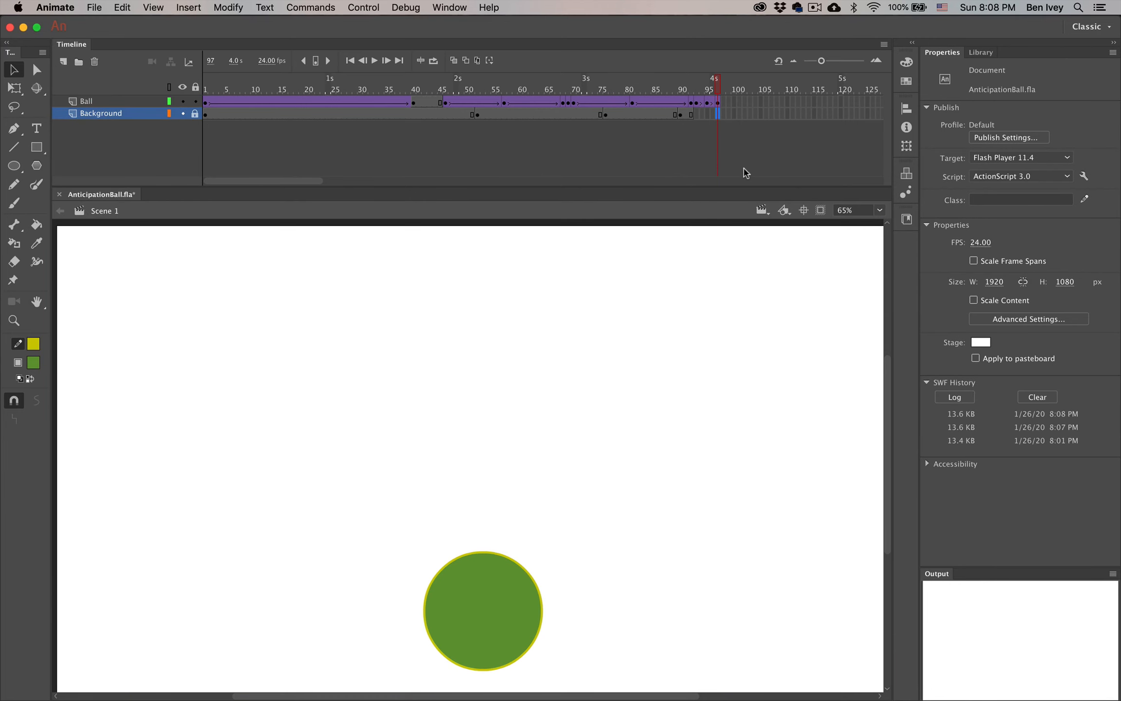
key("F5")
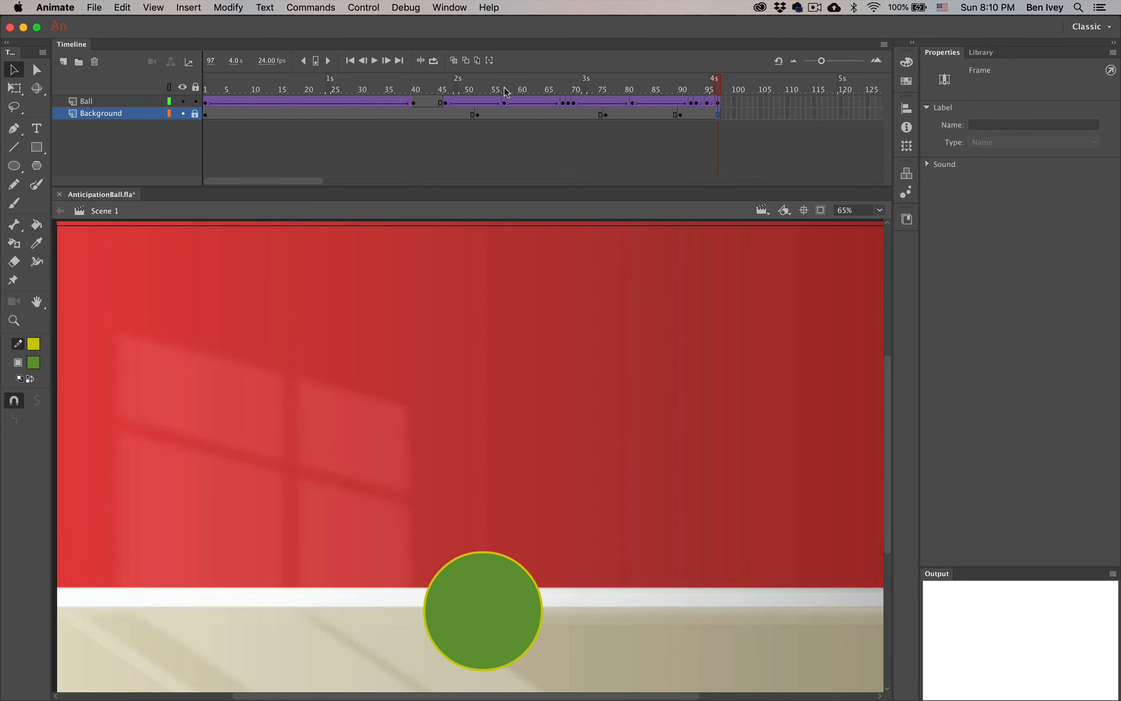
Lower the ball at the Ball layer's frame 81 keyframe to about Y 457 and scrub back to frame 76.
left_click(504, 90)
left_click_drag(504, 90, 632, 90)
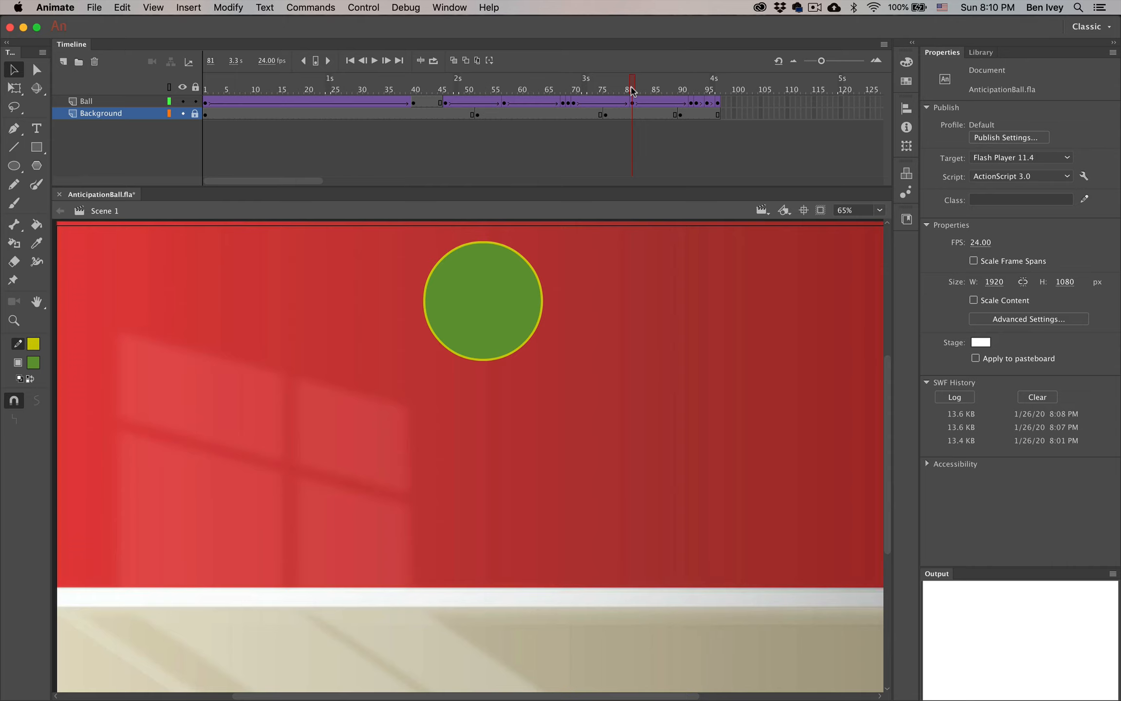
left_click(631, 102)
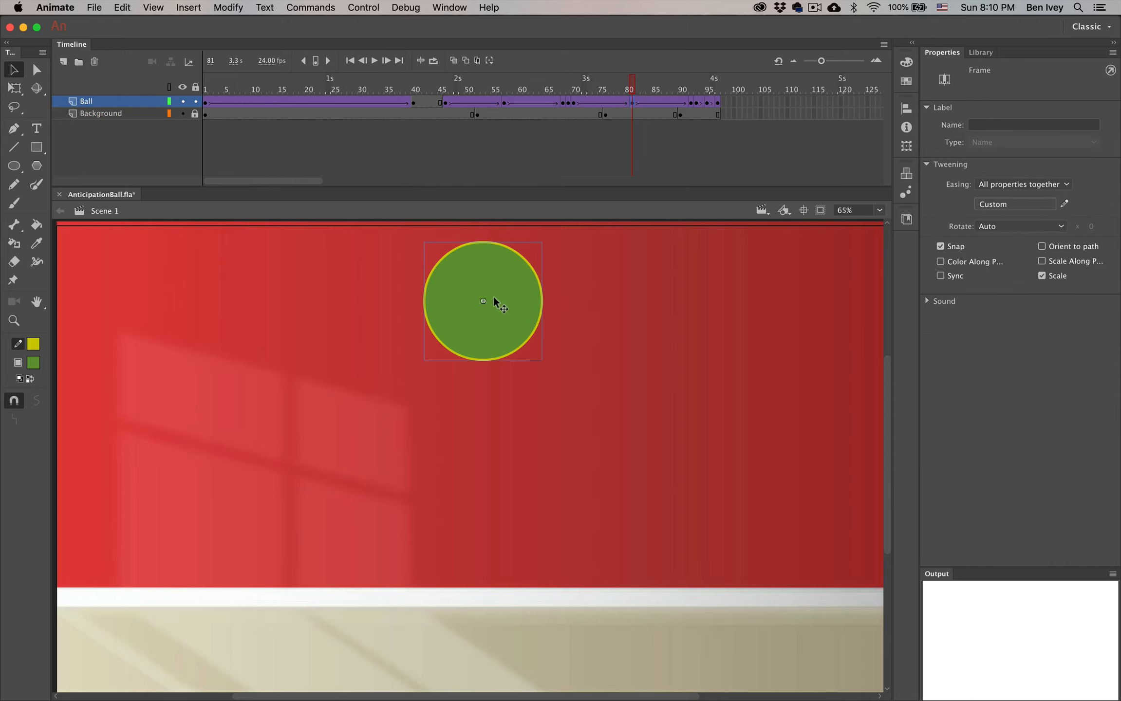
left_click_drag(508, 304, 507, 417)
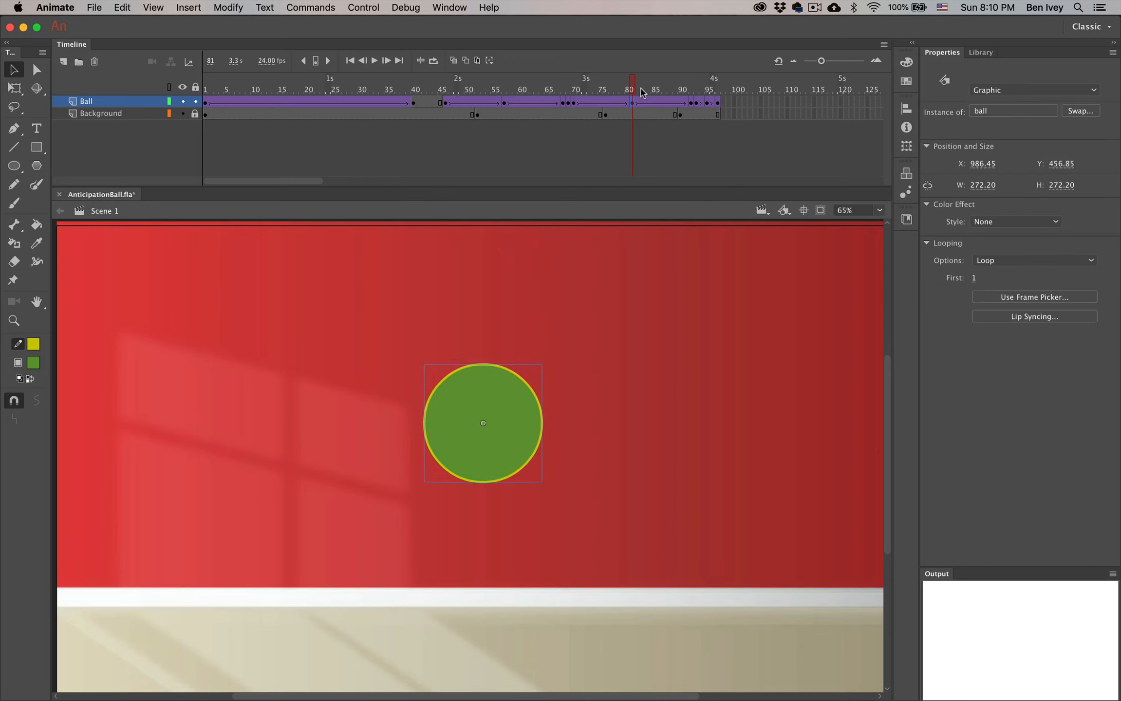
left_click_drag(631, 90, 601, 125)
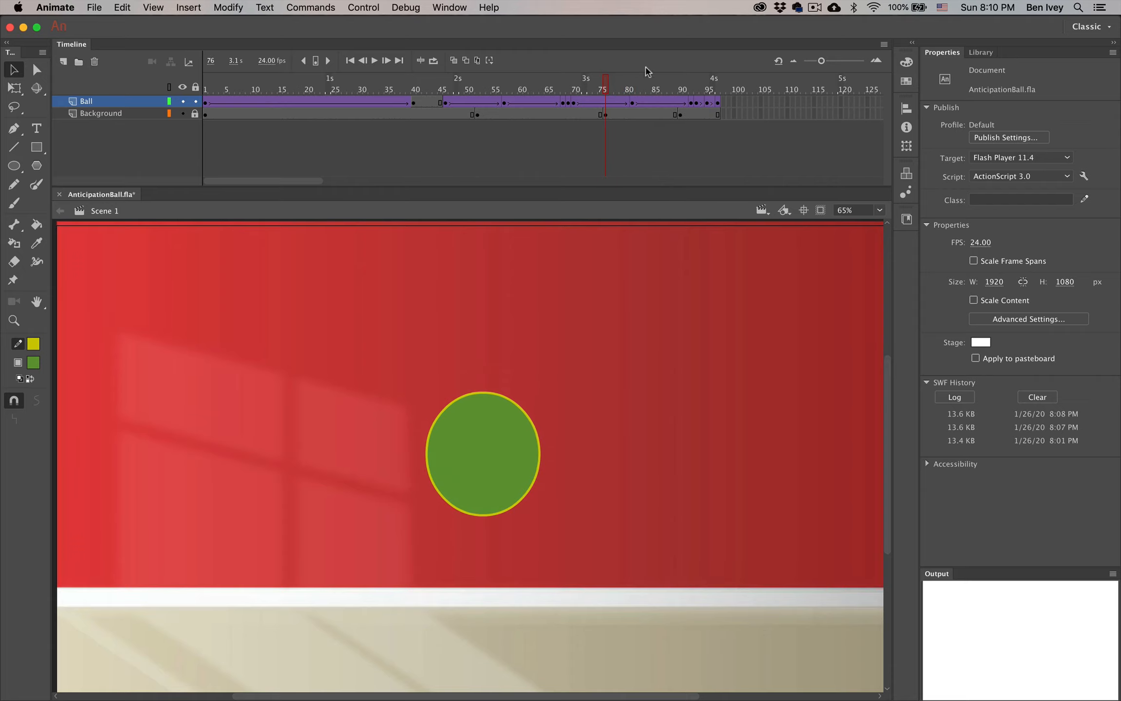
Remove frames 74 to 76 from the Ball layer's rising tween of the second bounce.
left_click(632, 102)
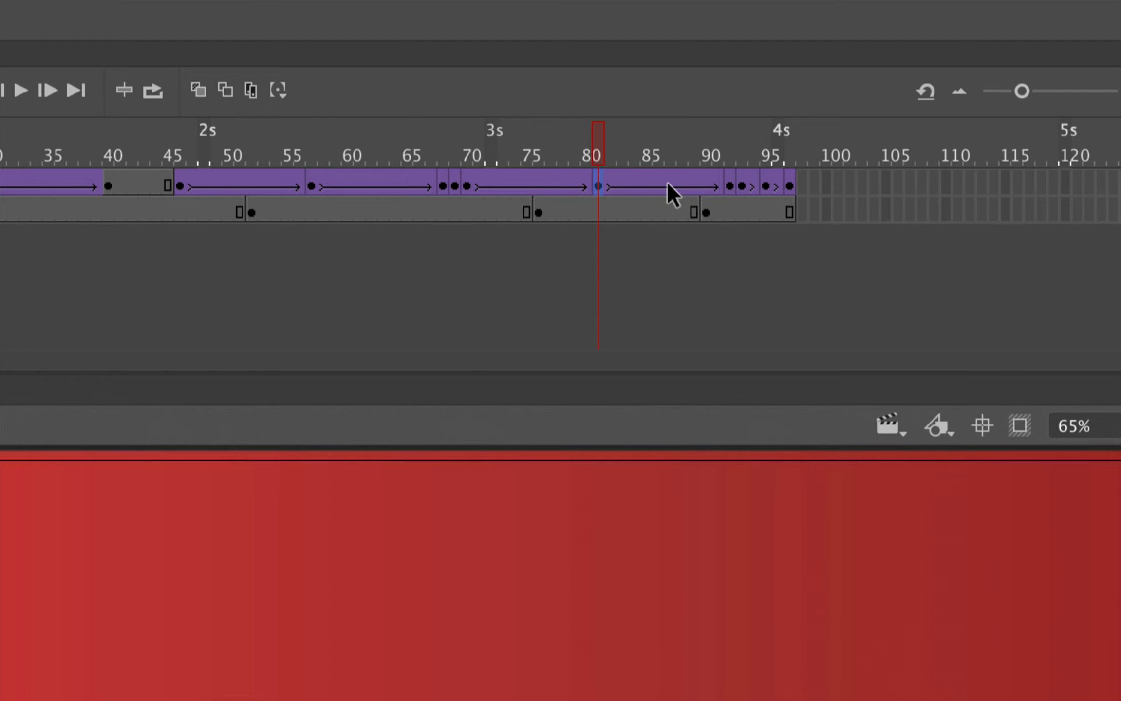
left_click(517, 183)
left_click_drag(519, 182, 533, 181)
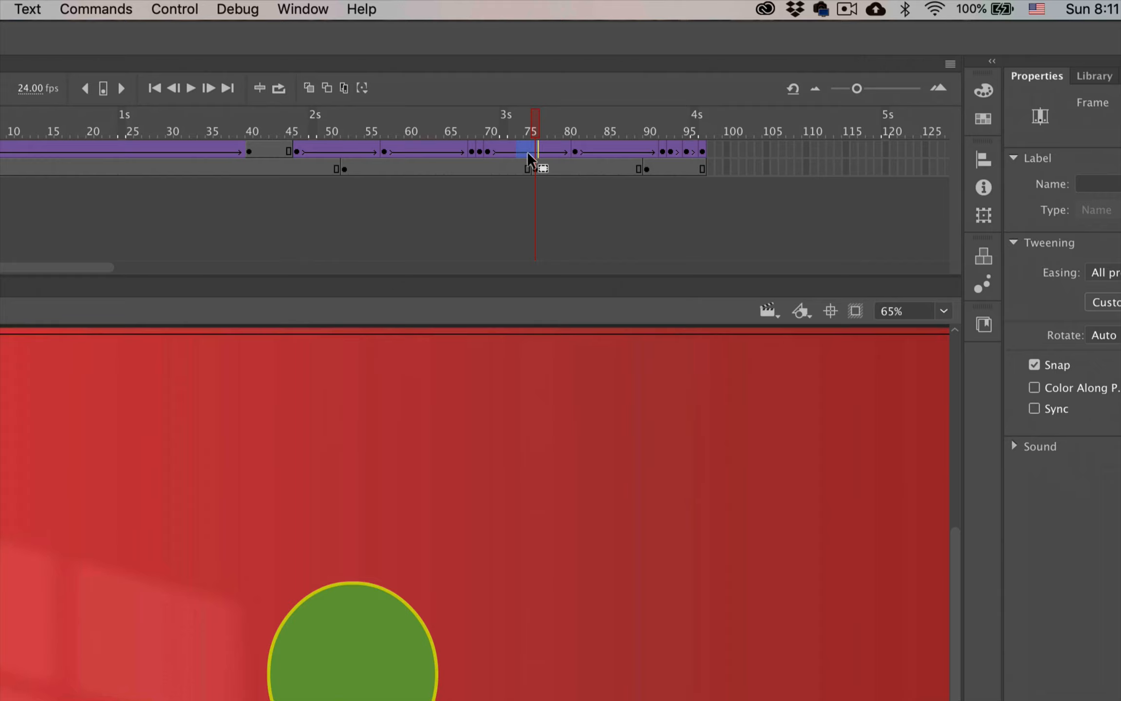
right_click(528, 186)
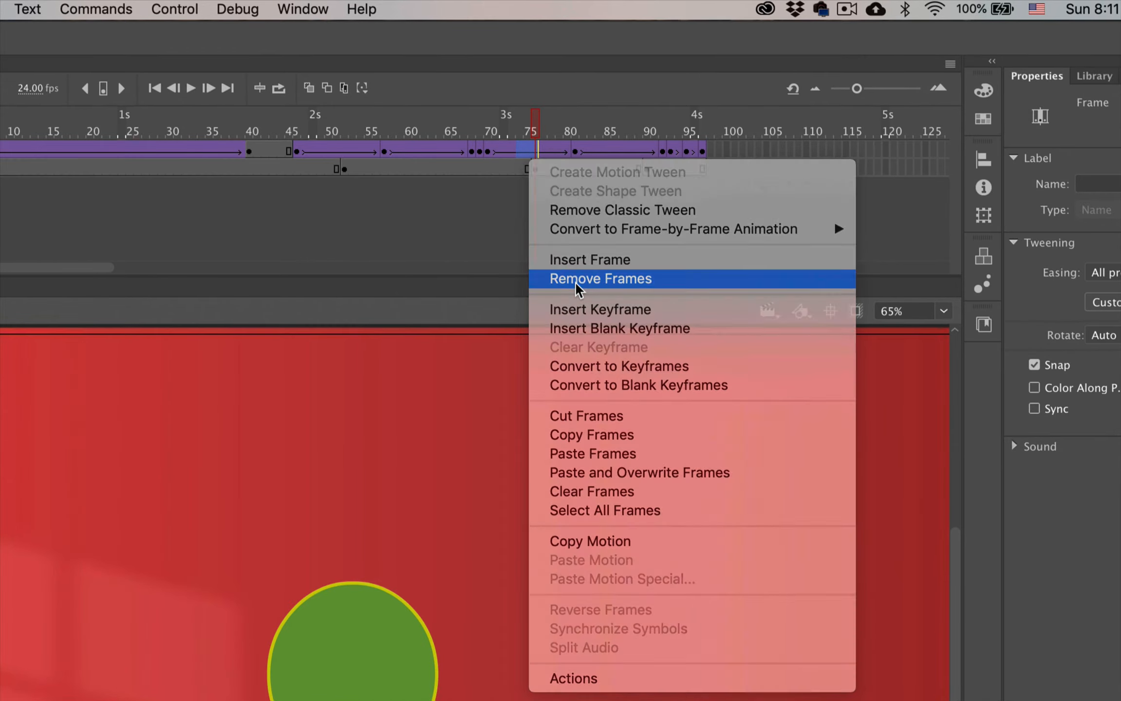
left_click(576, 281)
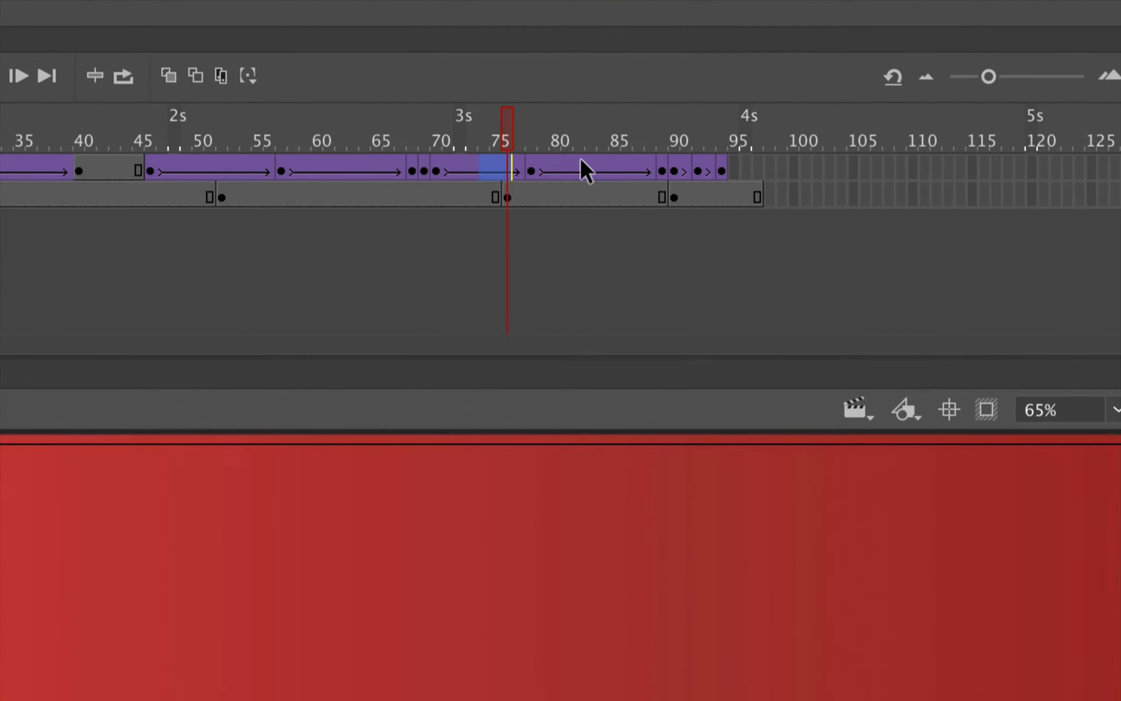
Remove frames 81 to 83 from the Ball layer's falling tween of the second bounce.
left_click(578, 148)
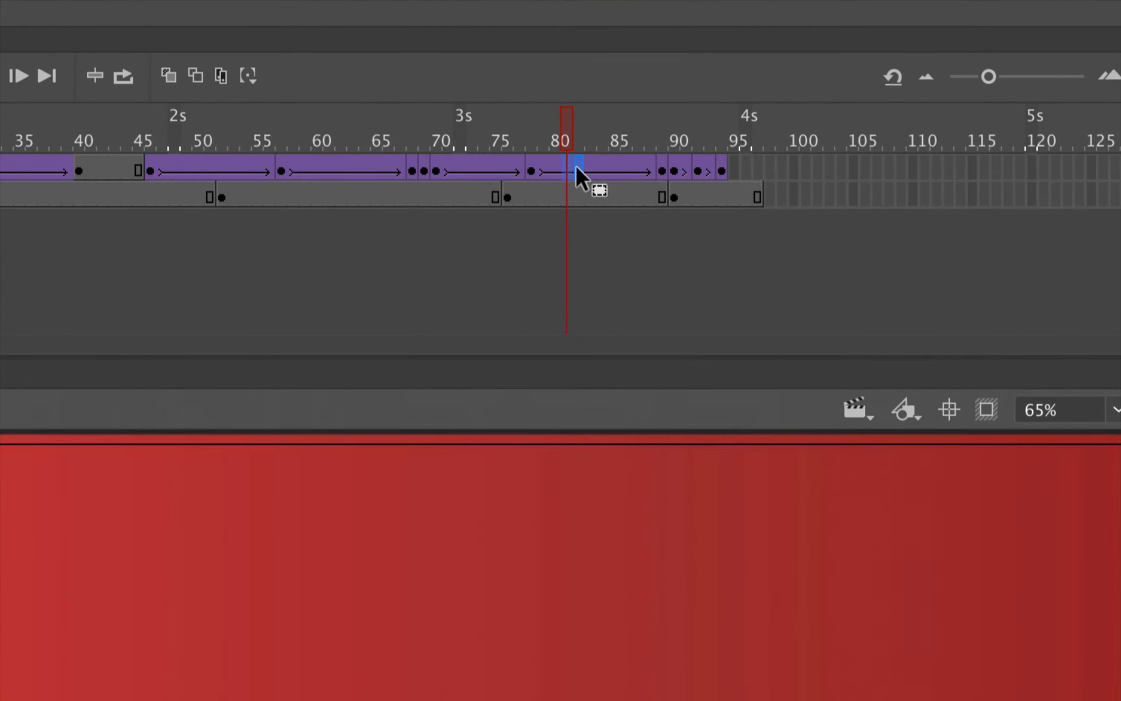
mouse_move(585, 165)
left_mouse_down()
mouse_move(572, 163)
mouse_move(590, 164)
mouse_move(582, 171)
left_mouse_up()
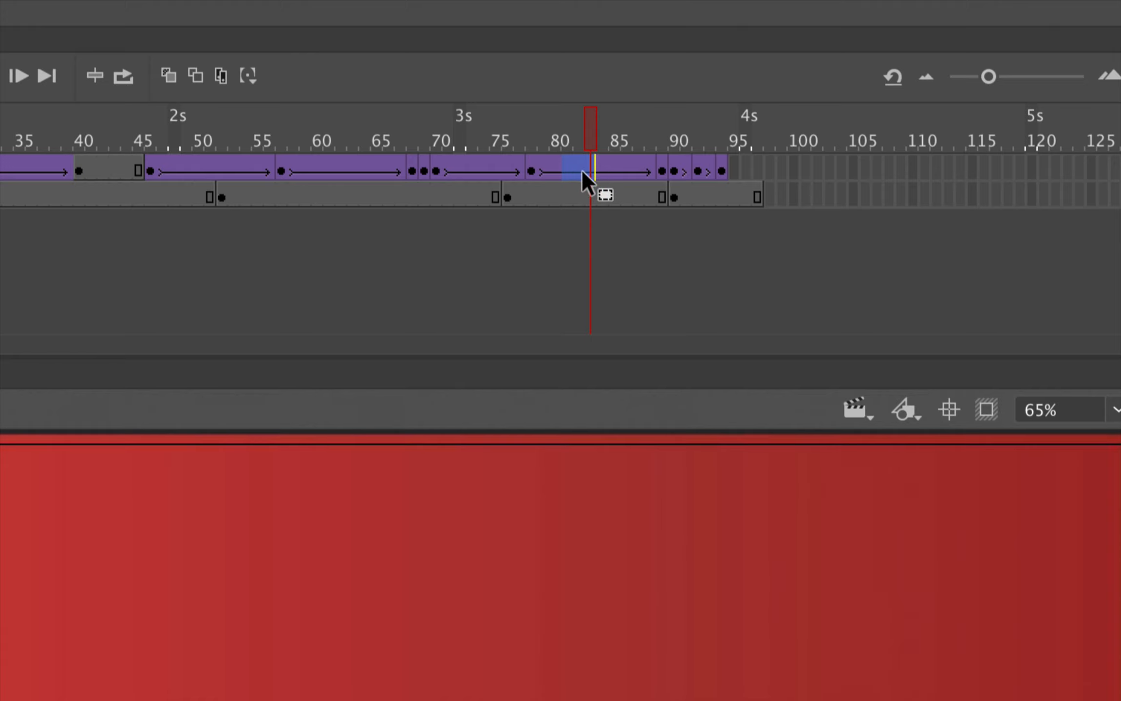
left_click_drag(583, 172, 583, 172)
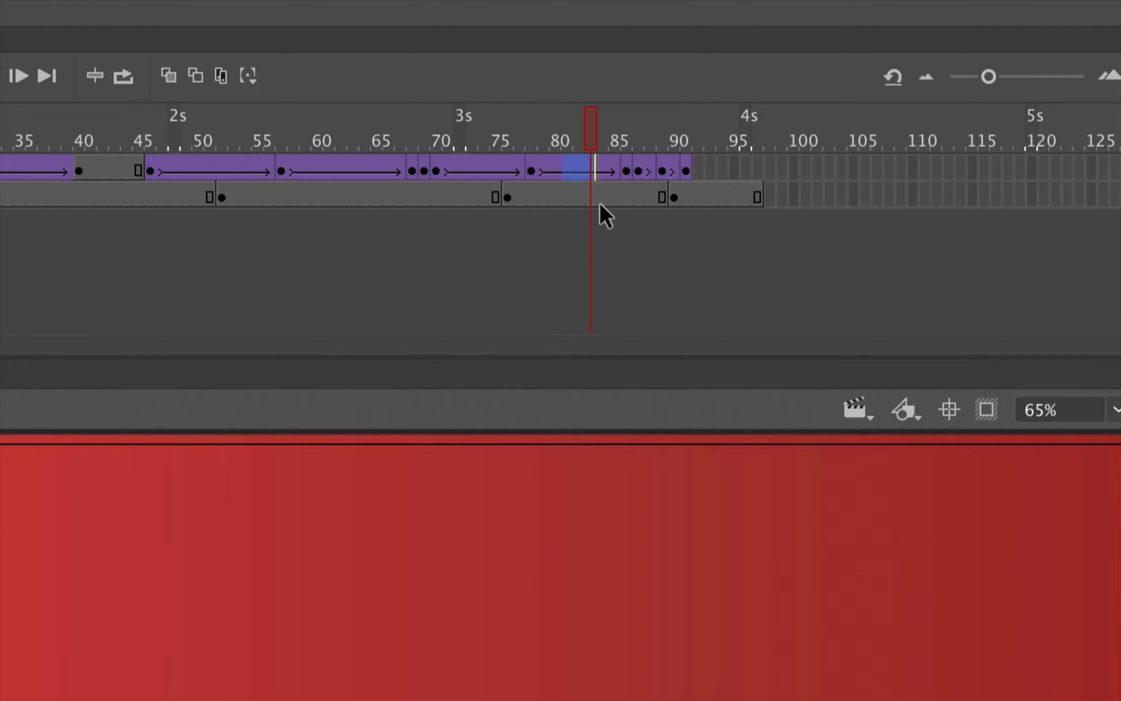
left_click(577, 170)
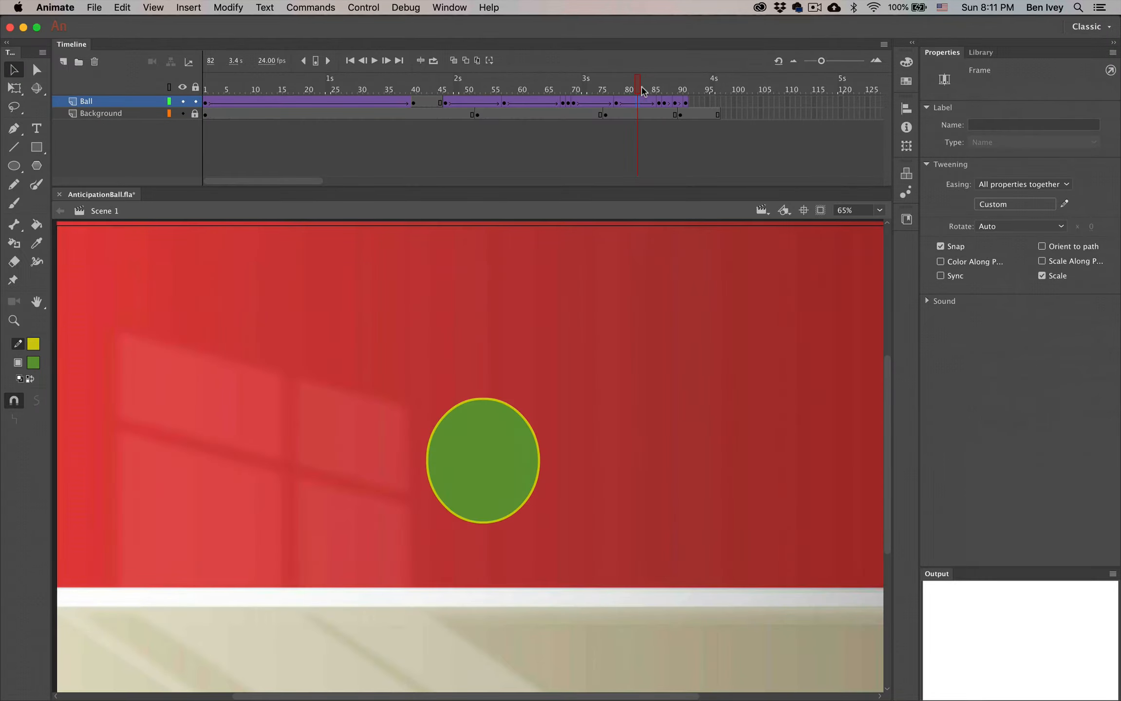
Play the animation from frame 65 to review the shortened second bounce.
left_click(560, 139)
left_click_drag(618, 88, 549, 89)
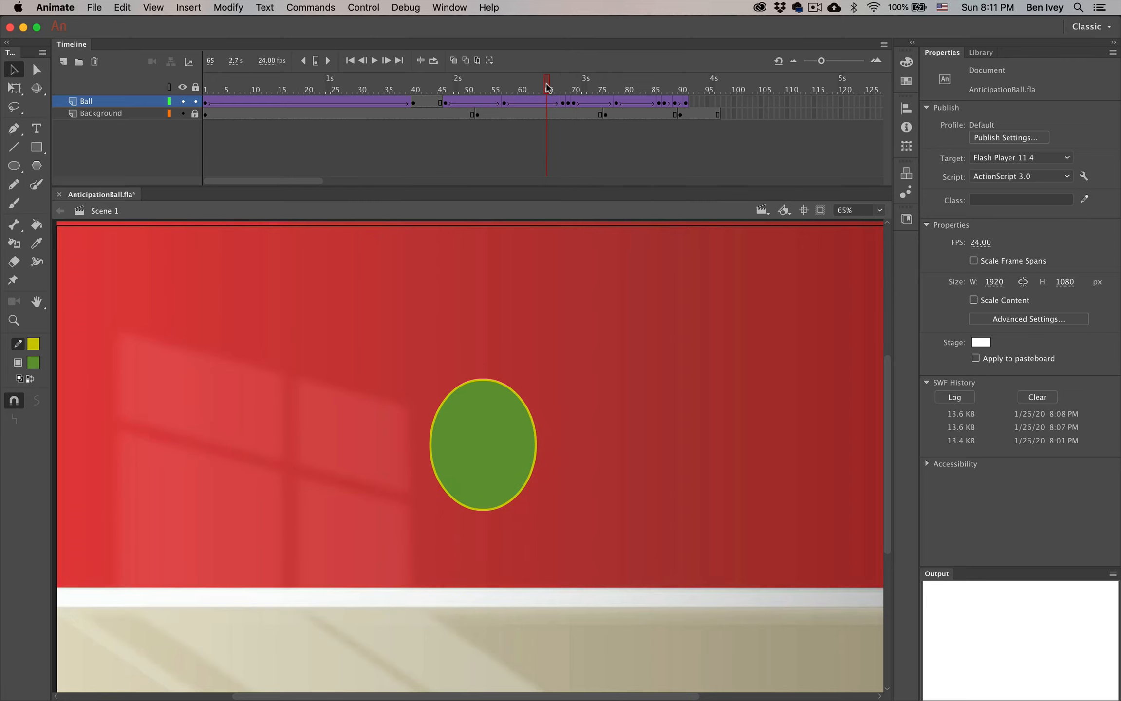
key("Return")
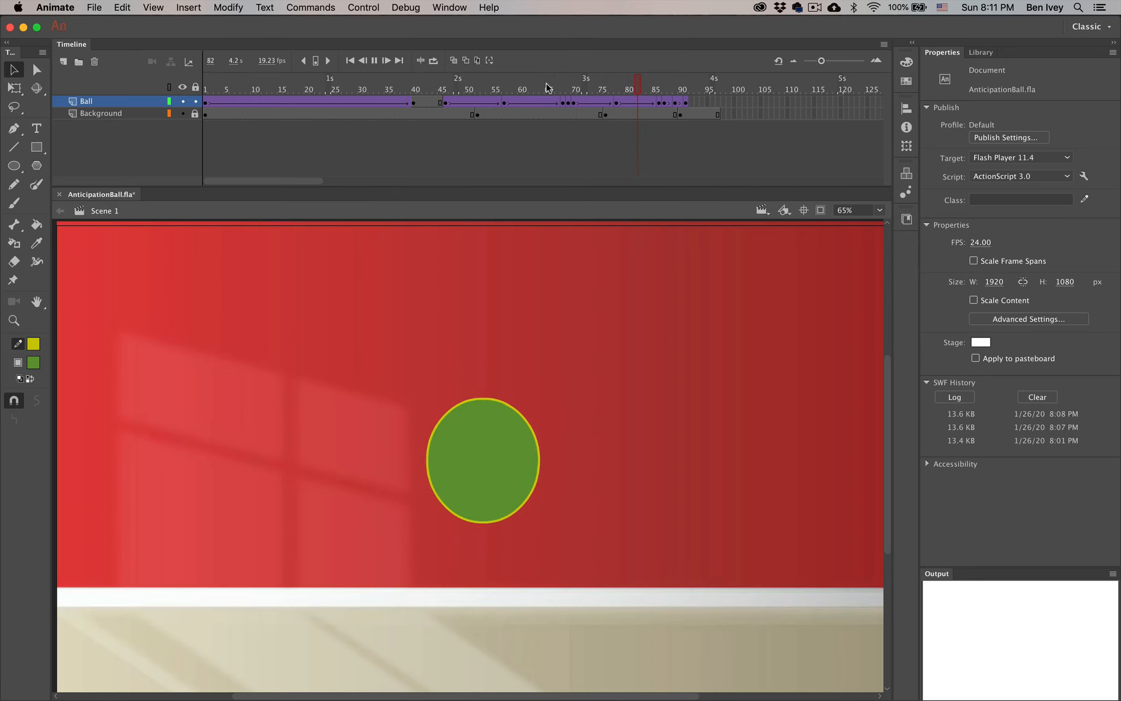
Scale the ball at the Ball layer's frame 86 keyframe to 85% width and 115% height.
left_click(658, 92)
mouse_move(657, 92)
left_mouse_down()
mouse_move(621, 92)
mouse_move(684, 96)
mouse_move(659, 93)
left_mouse_up()
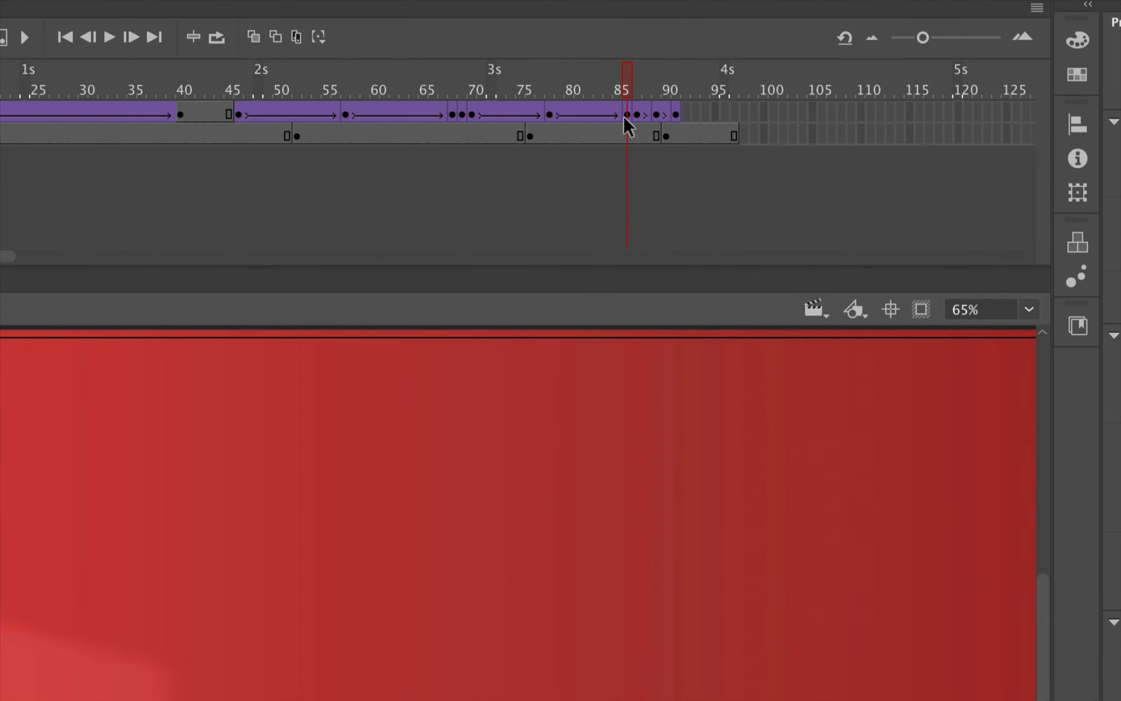
left_click(660, 103)
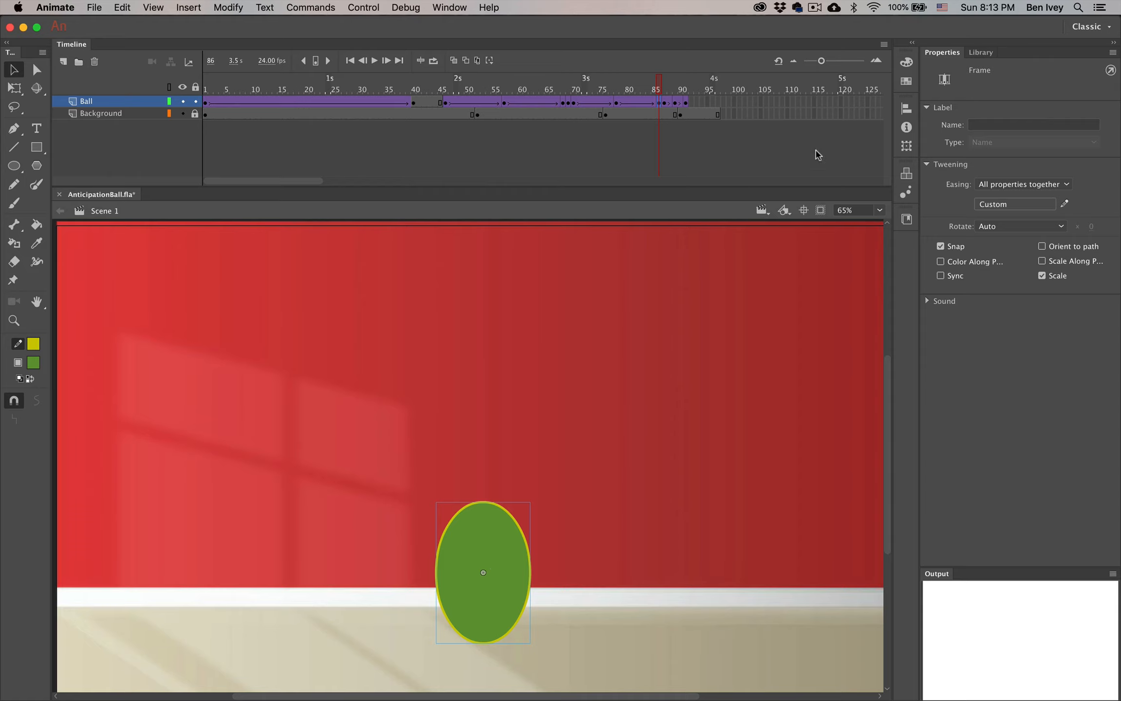
left_click(906, 145)
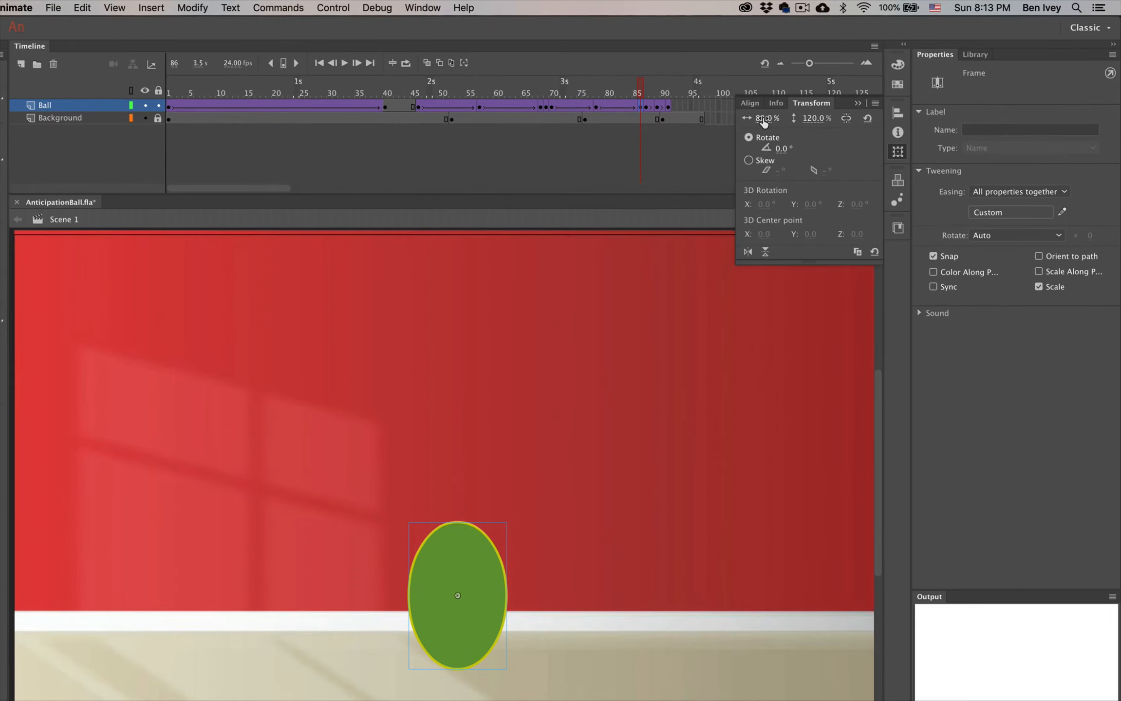
left_click(763, 119)
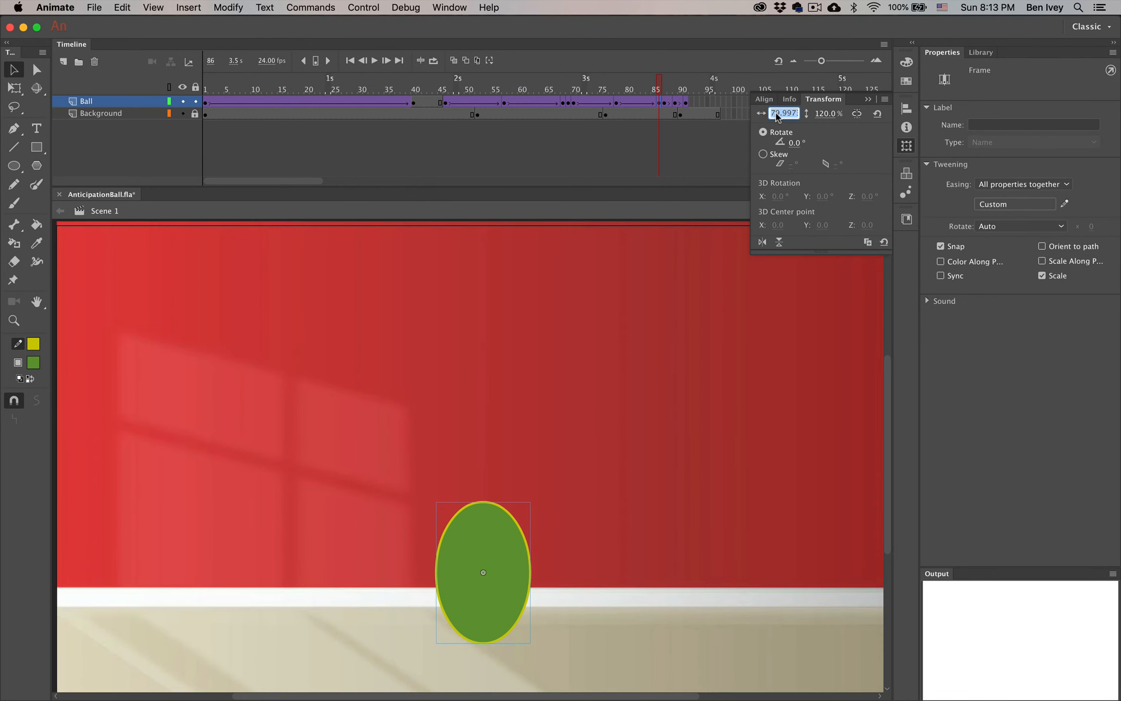
type("85")
key("Return")
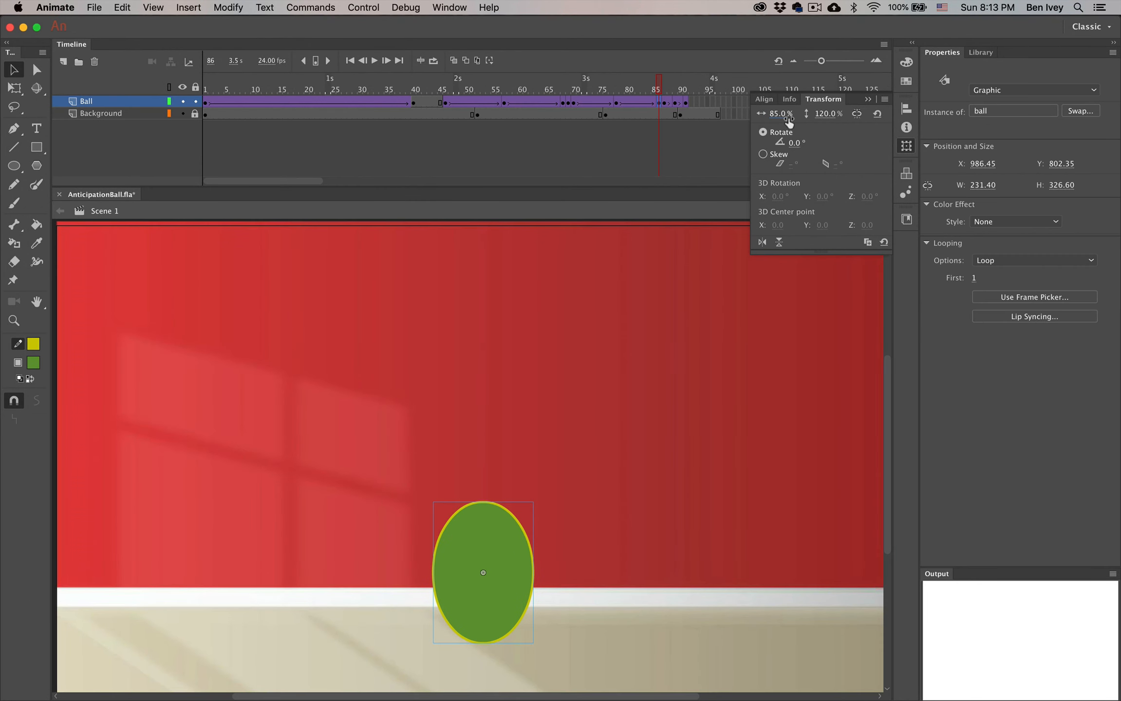
left_click(828, 113)
type("115")
key("Return")
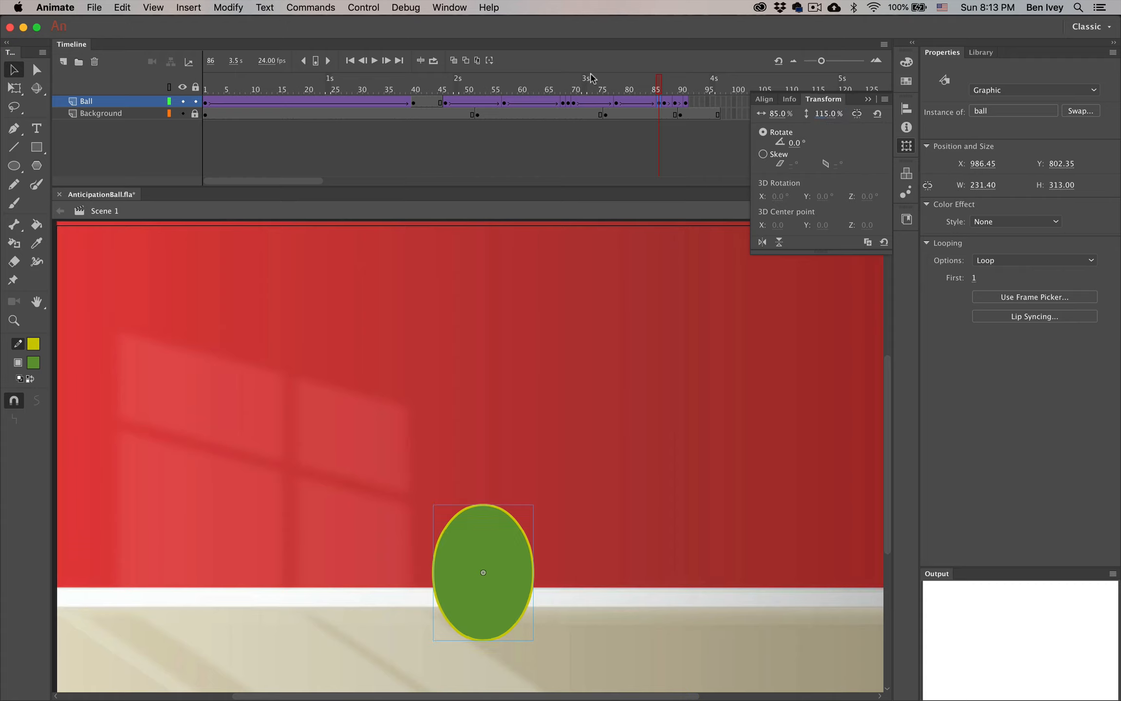
Scale the ball at the Ball layer's frame 87 keyframe to 115% width and 85% height.
left_click(666, 103)
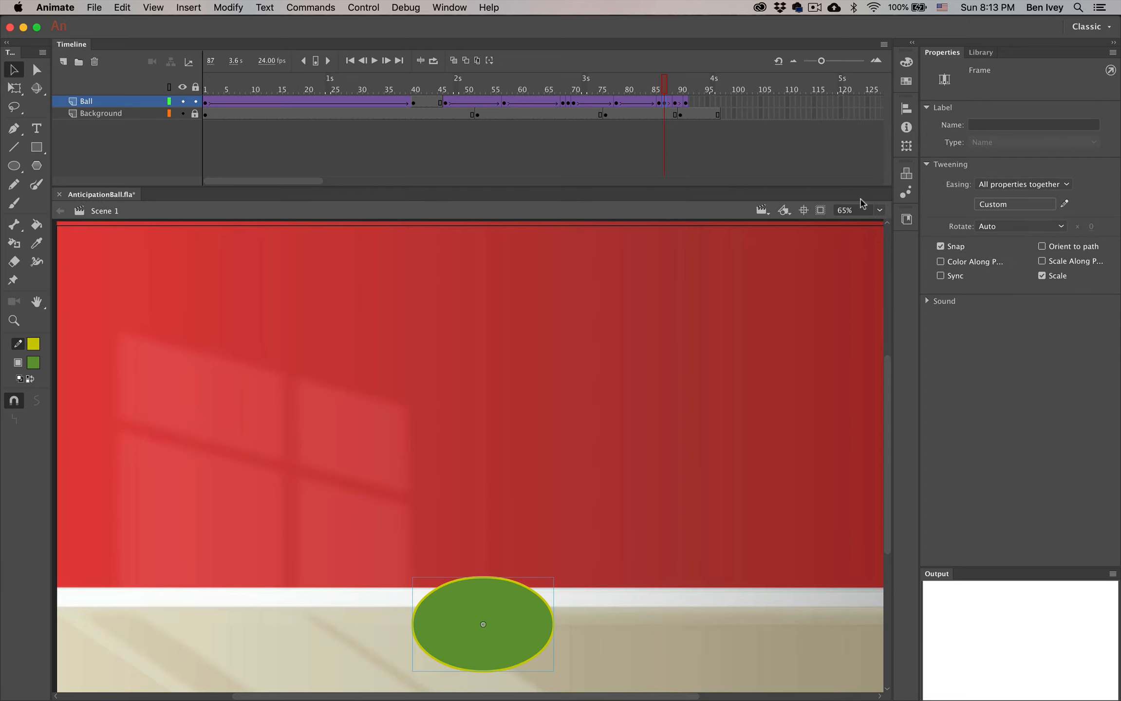
left_click(907, 145)
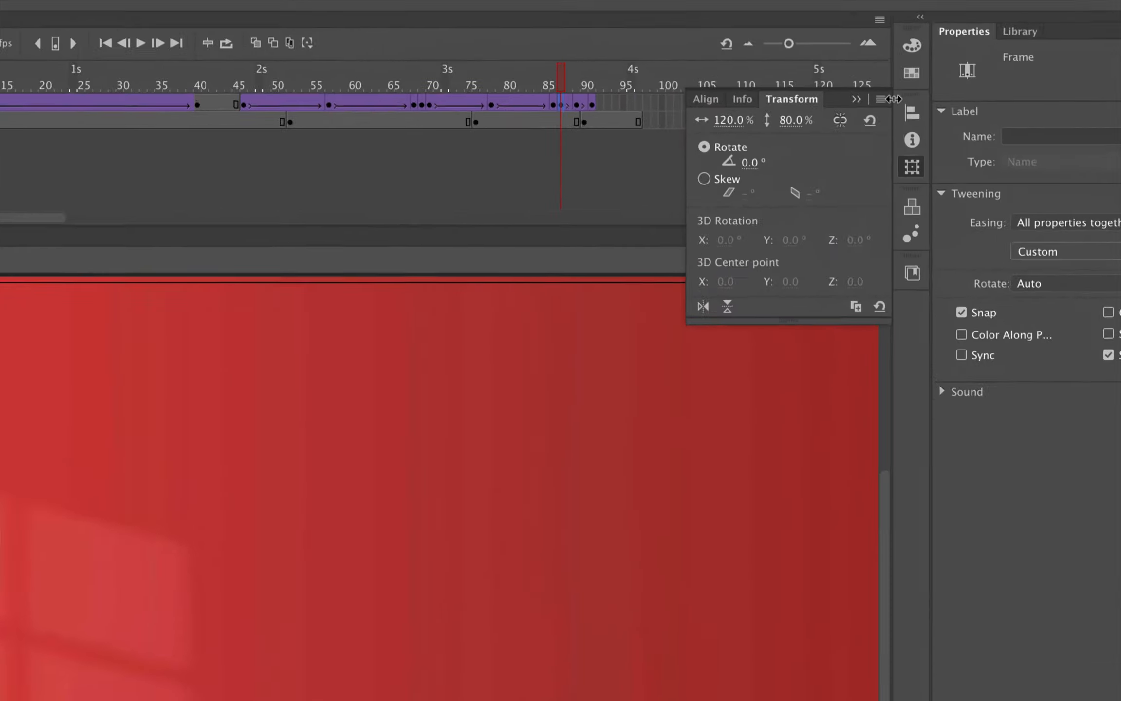
left_click(780, 114)
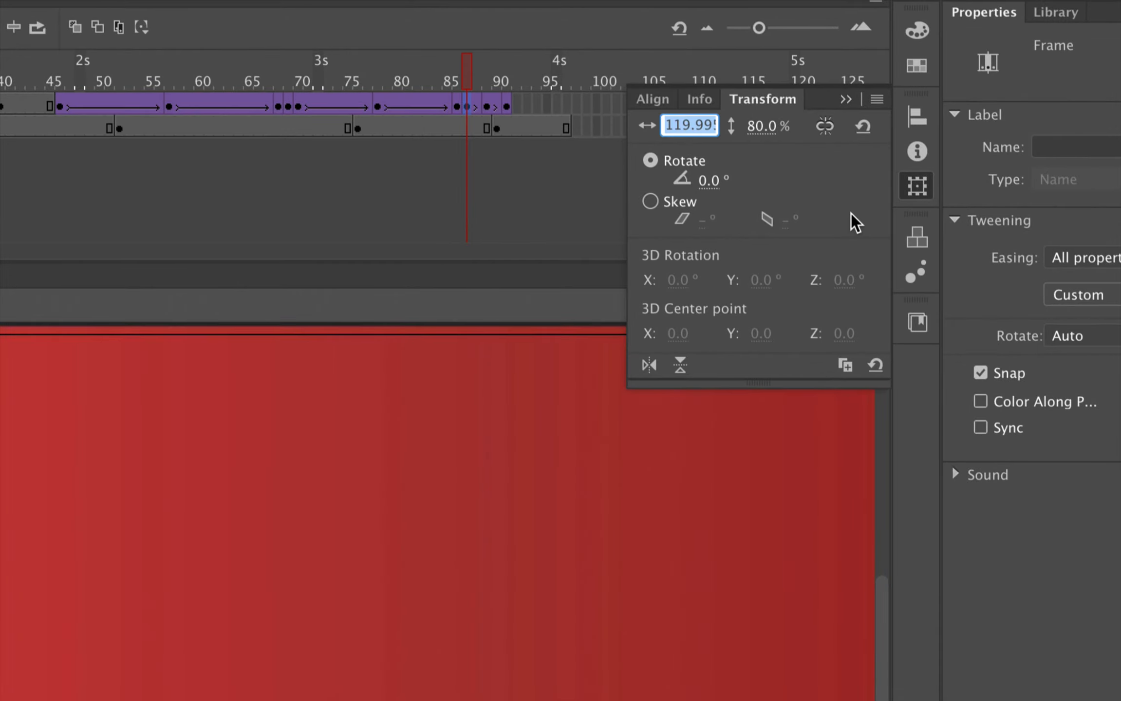
type("115")
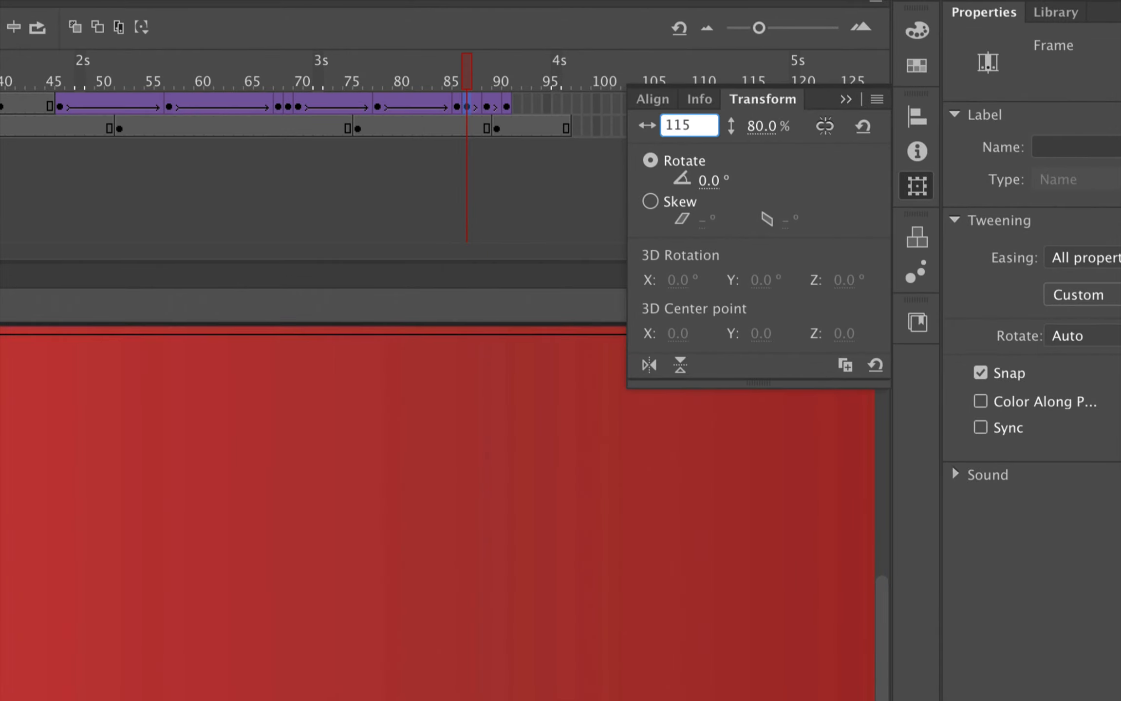
left_click(763, 127)
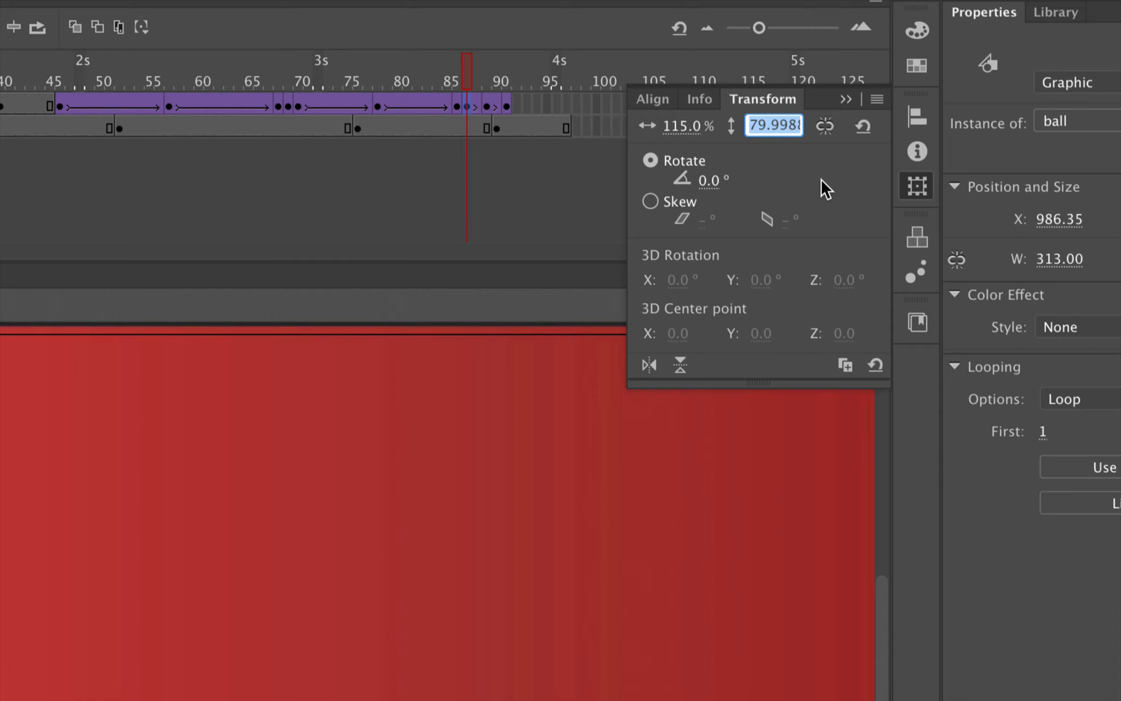
type("85")
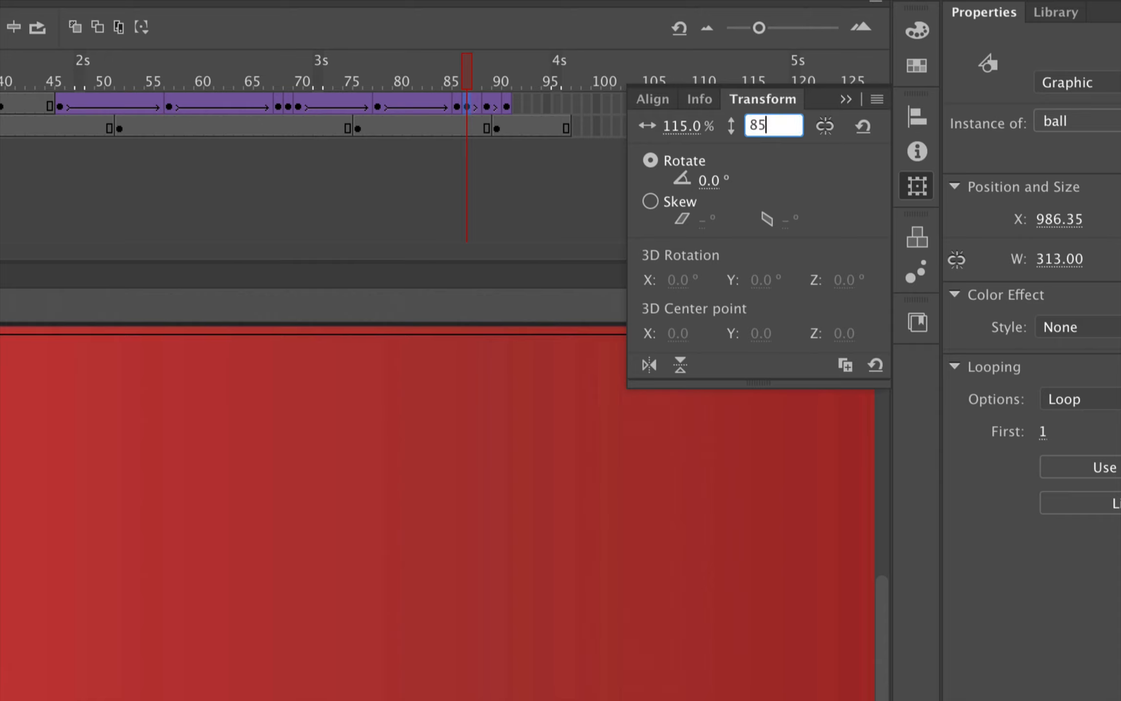
key("Return")
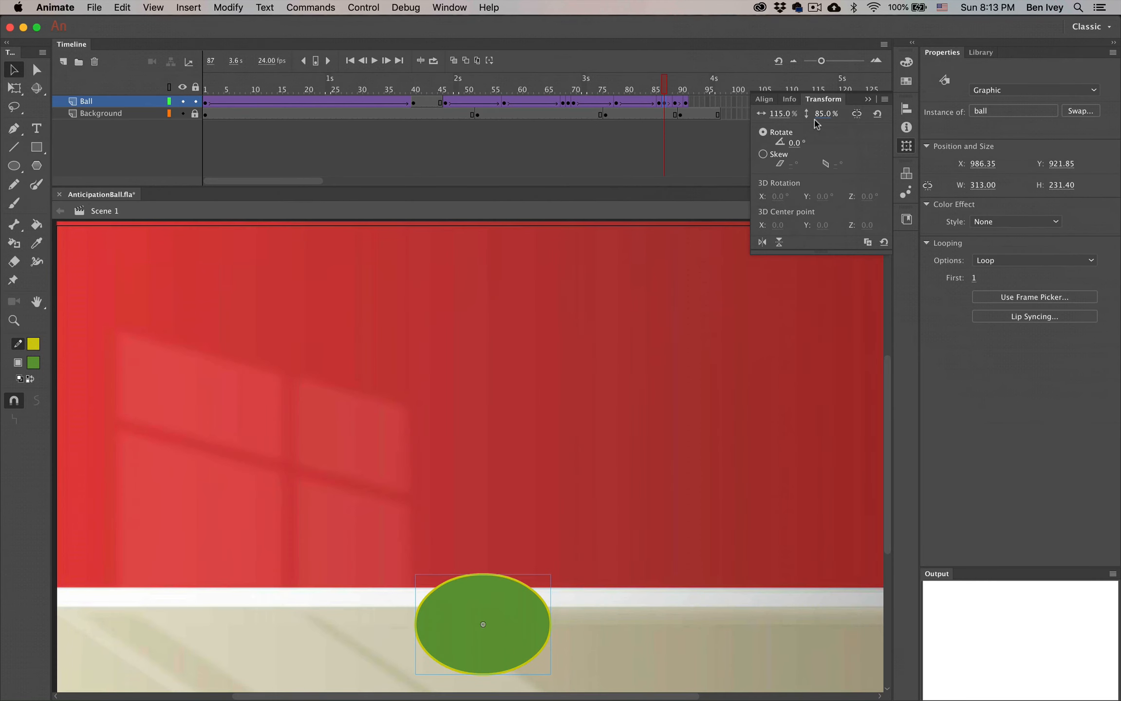
Scale the ball at the Ball layer's frame 89 keyframe to 90% width and 110% height.
left_click_drag(665, 89, 675, 88)
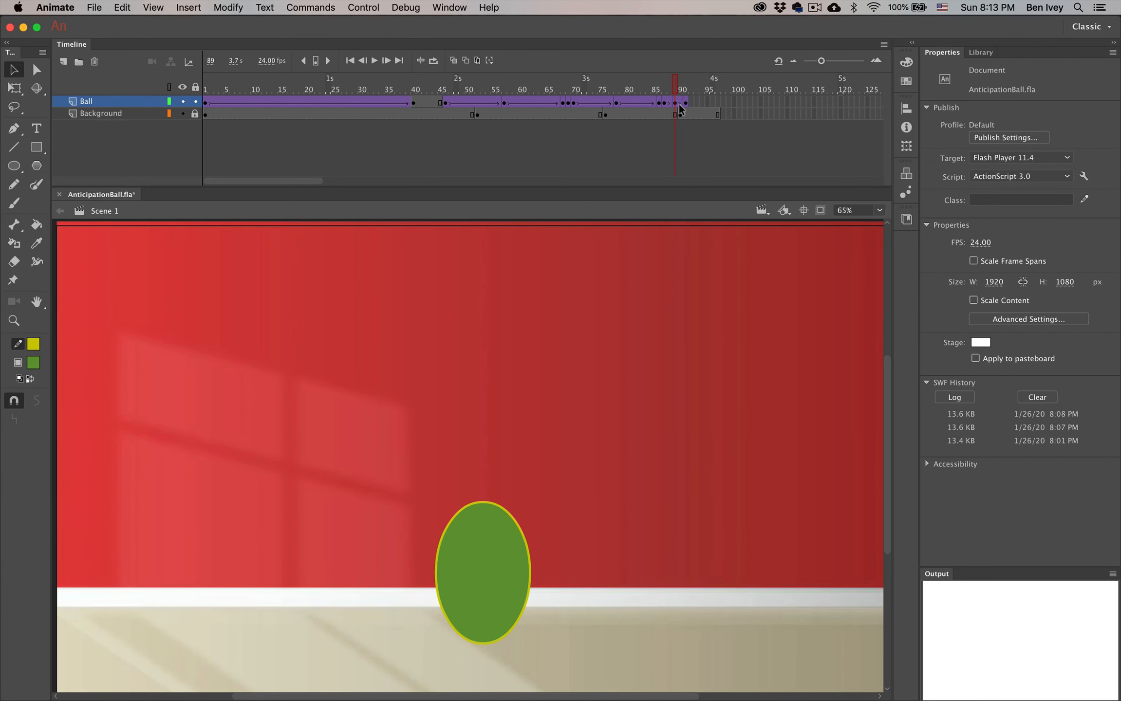
left_click(677, 103)
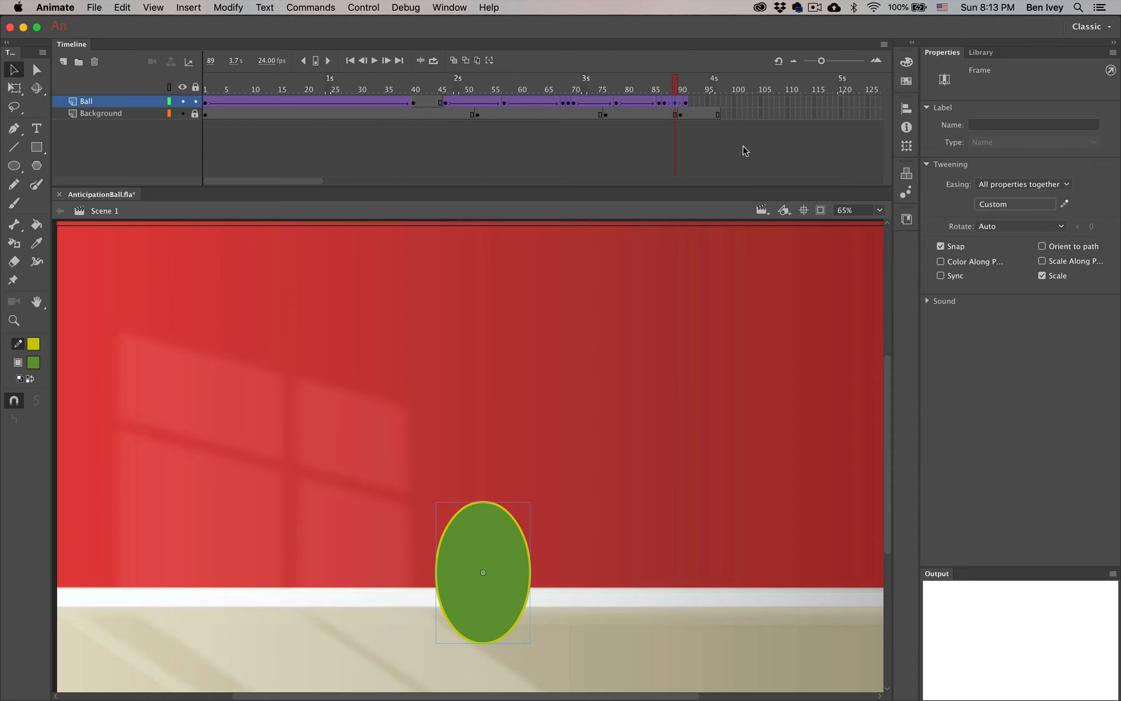
left_click(906, 146)
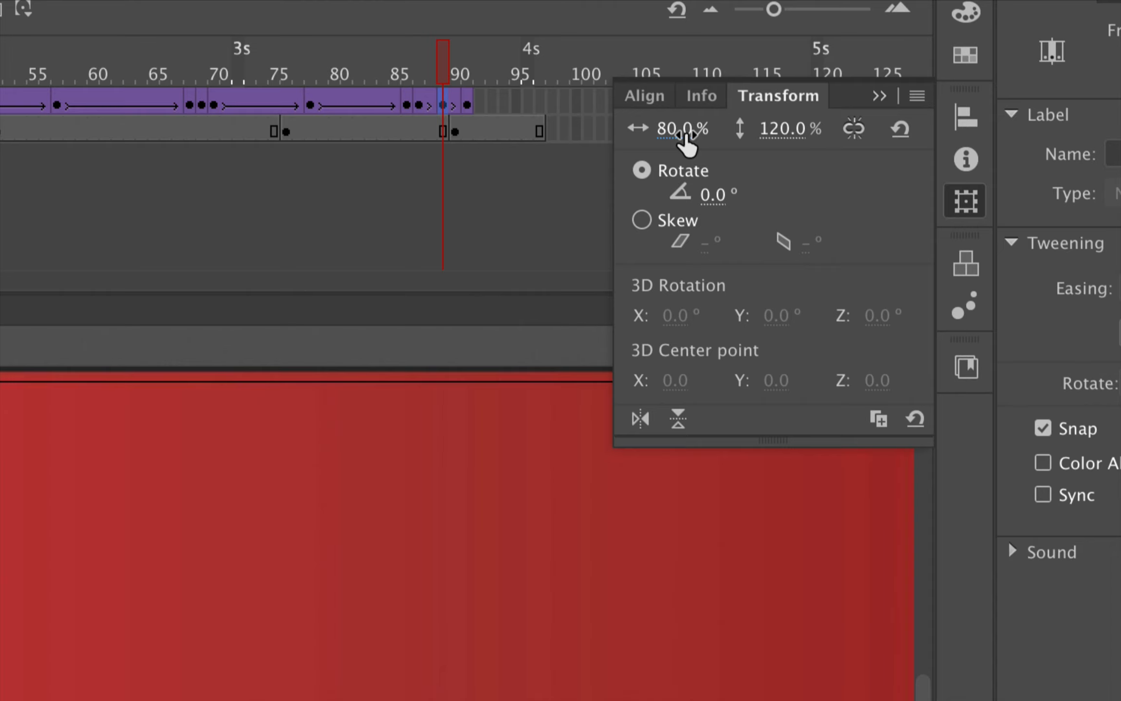
left_click(686, 141)
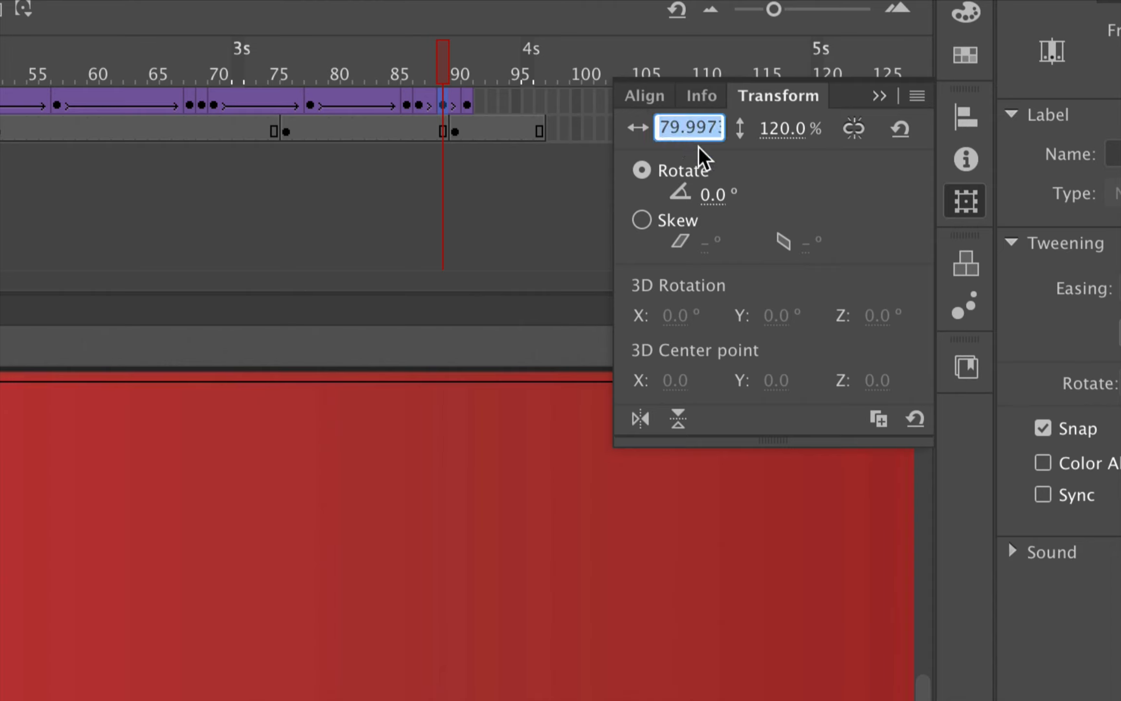
type("90")
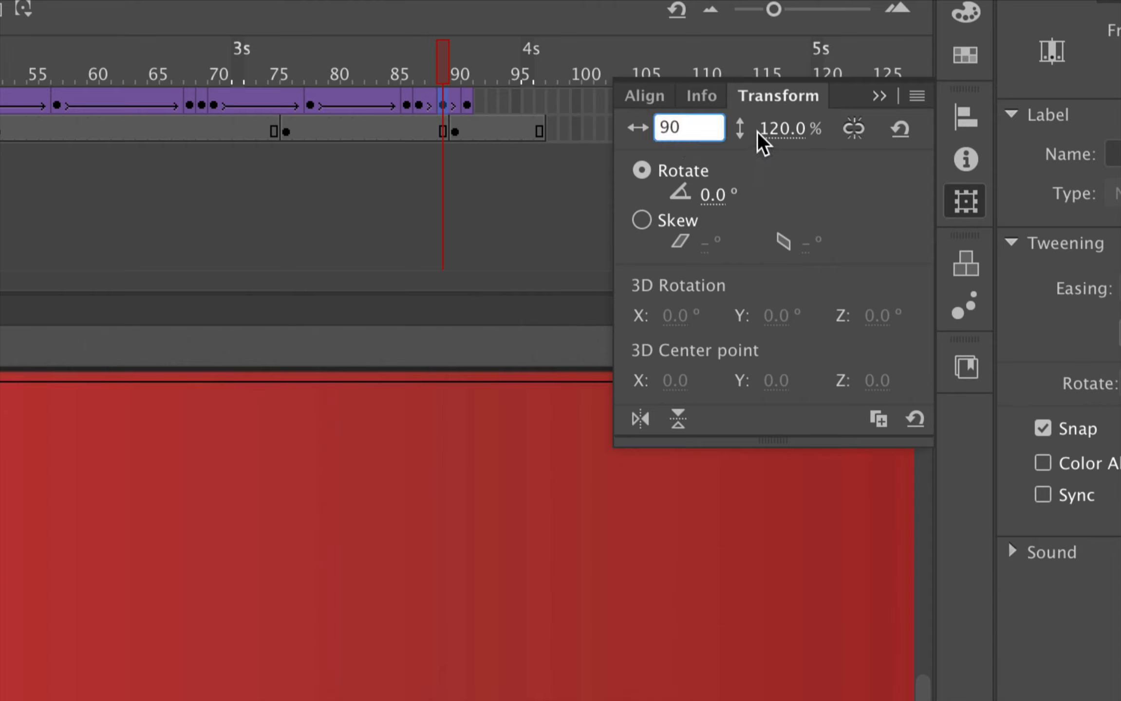
left_click(783, 133)
type("110")
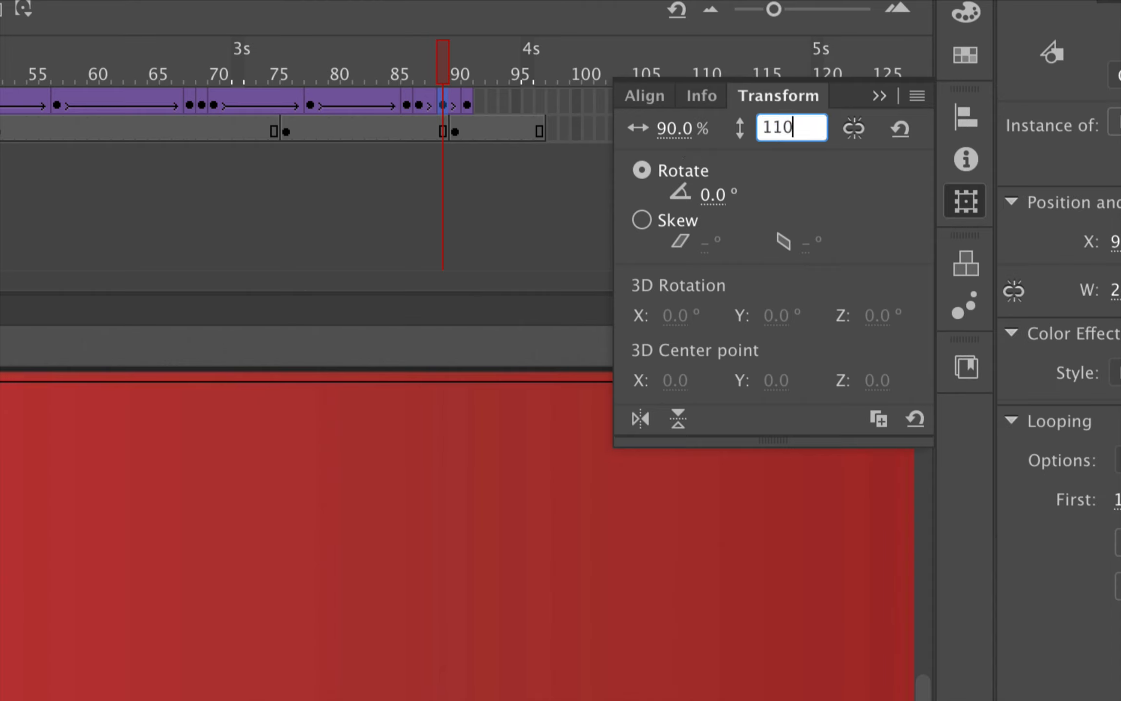
key("Return")
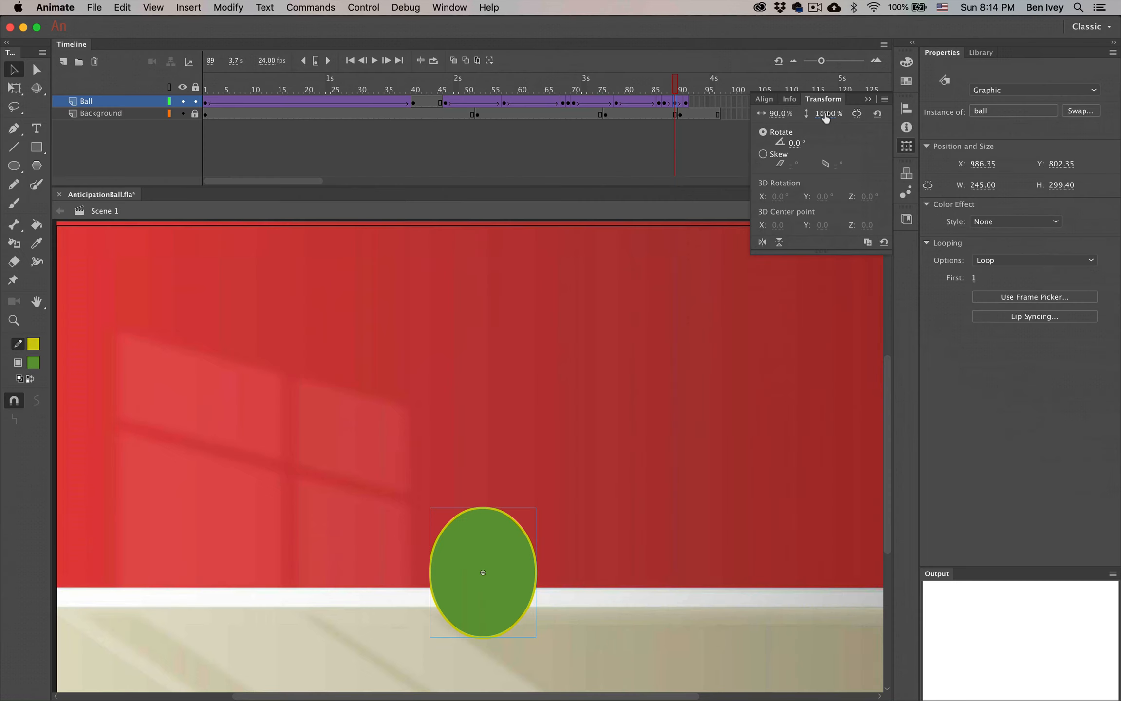
Remove the Background layer's frames 92 to 97 so it ends with the Ball layer, and test the movie.
left_click_drag(444, 62, 466, 61)
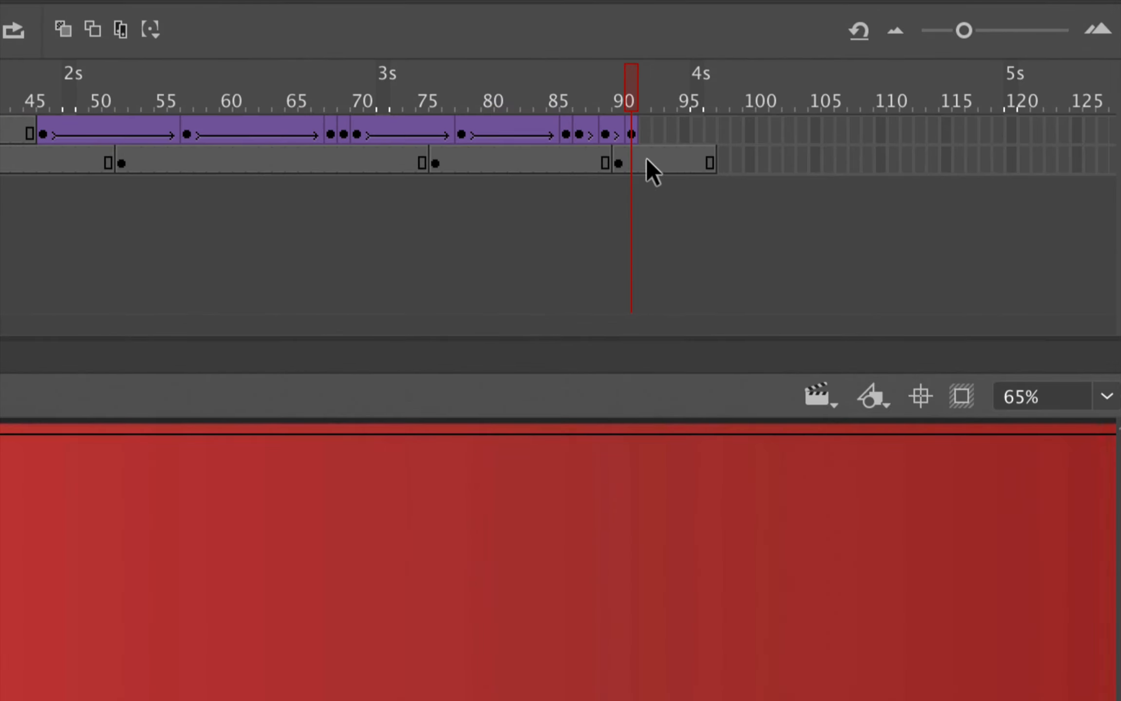
left_click_drag(647, 160, 708, 160)
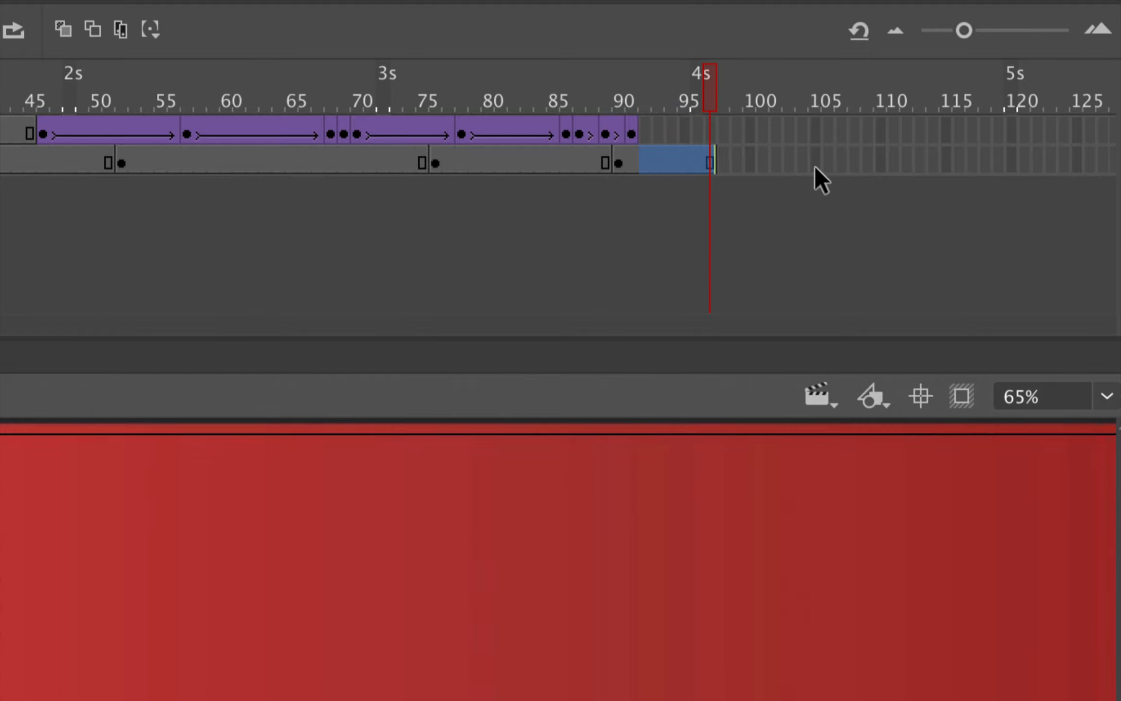
key("shift+F5")
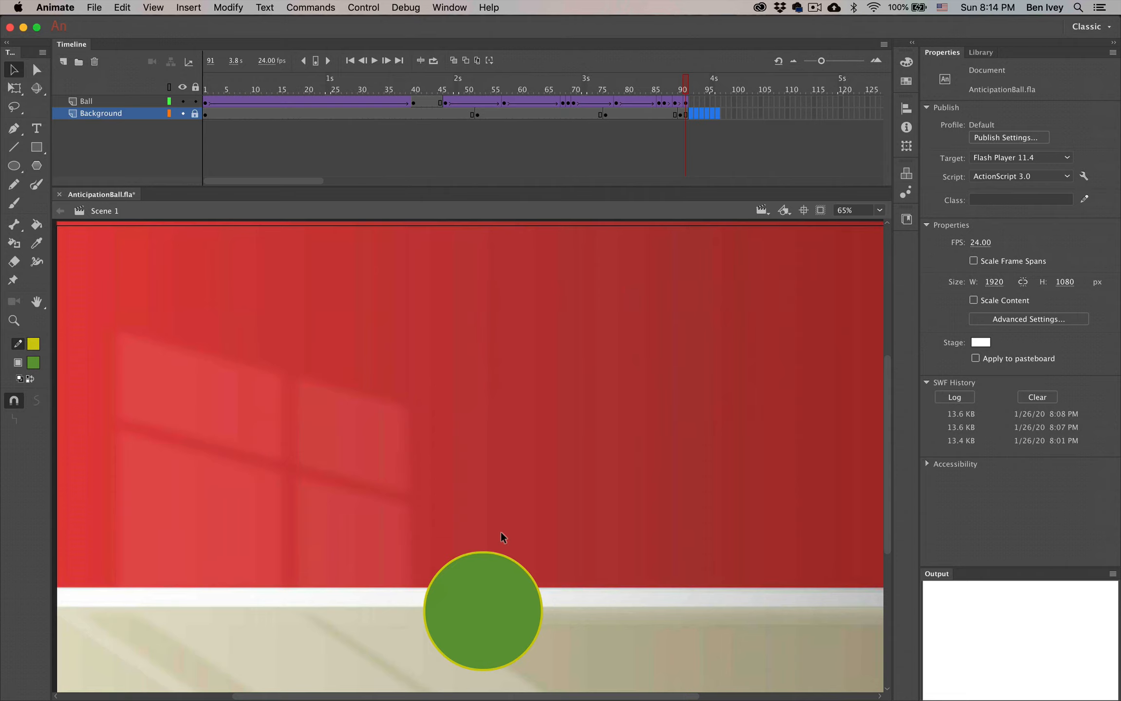
key("super+Return")
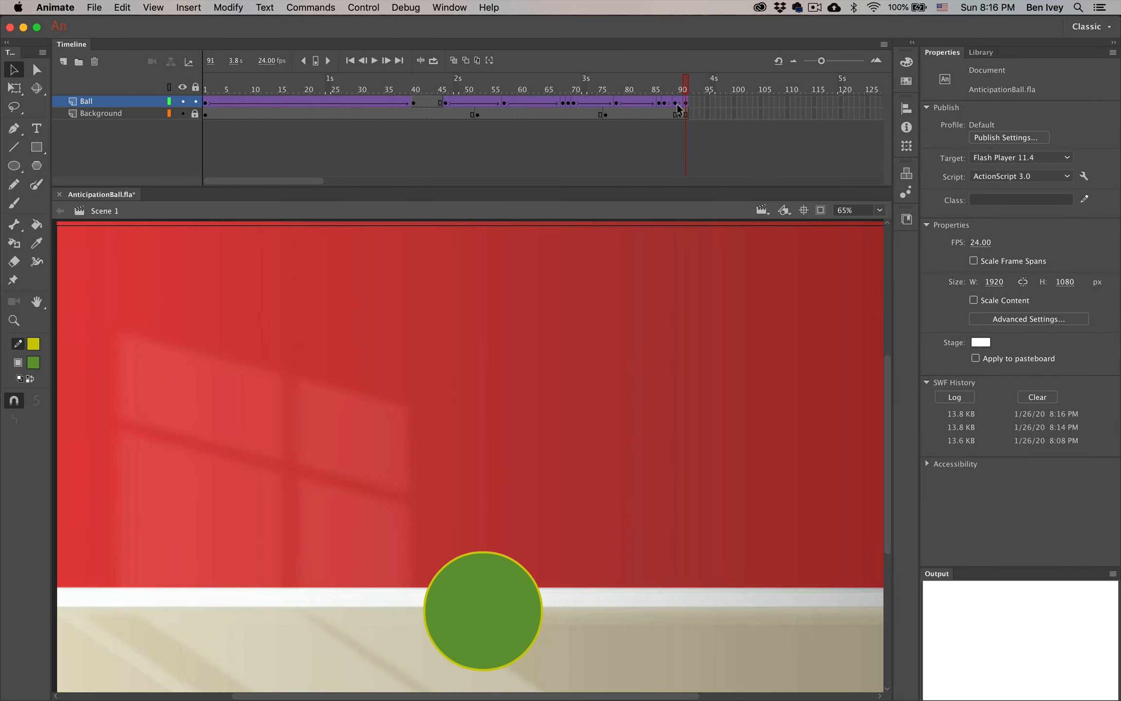
Scale the ball at the Ball layer's frame 89 keyframe to 95% width and 105% height.
left_click(677, 103)
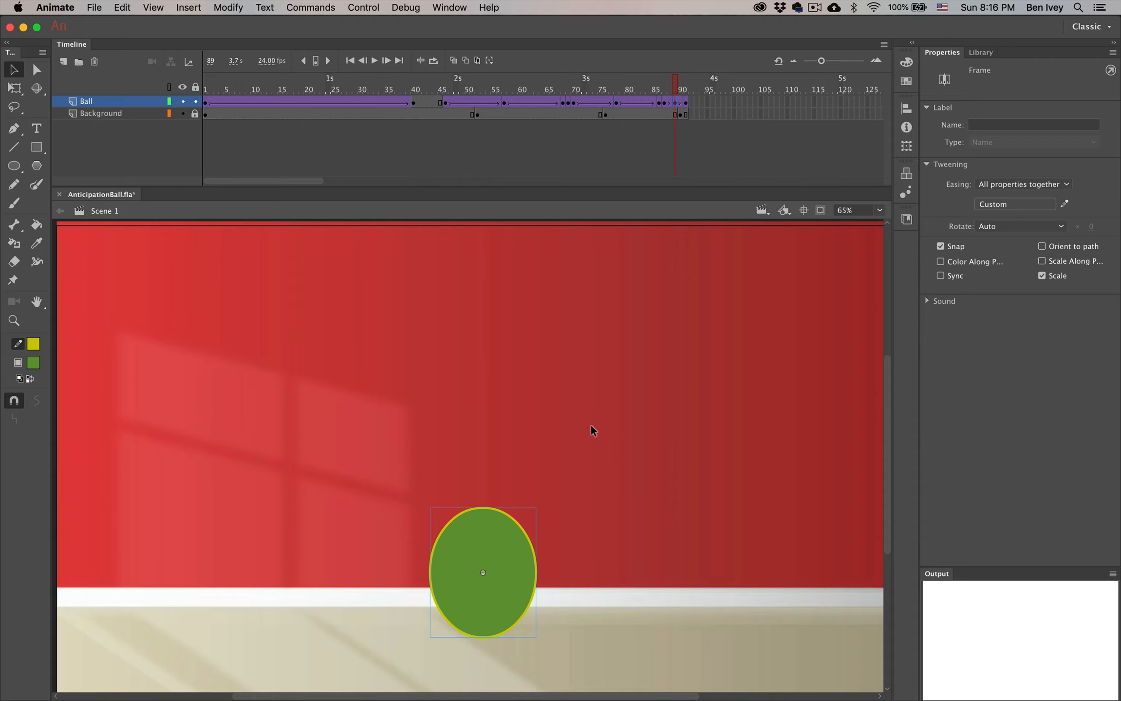
left_click(906, 146)
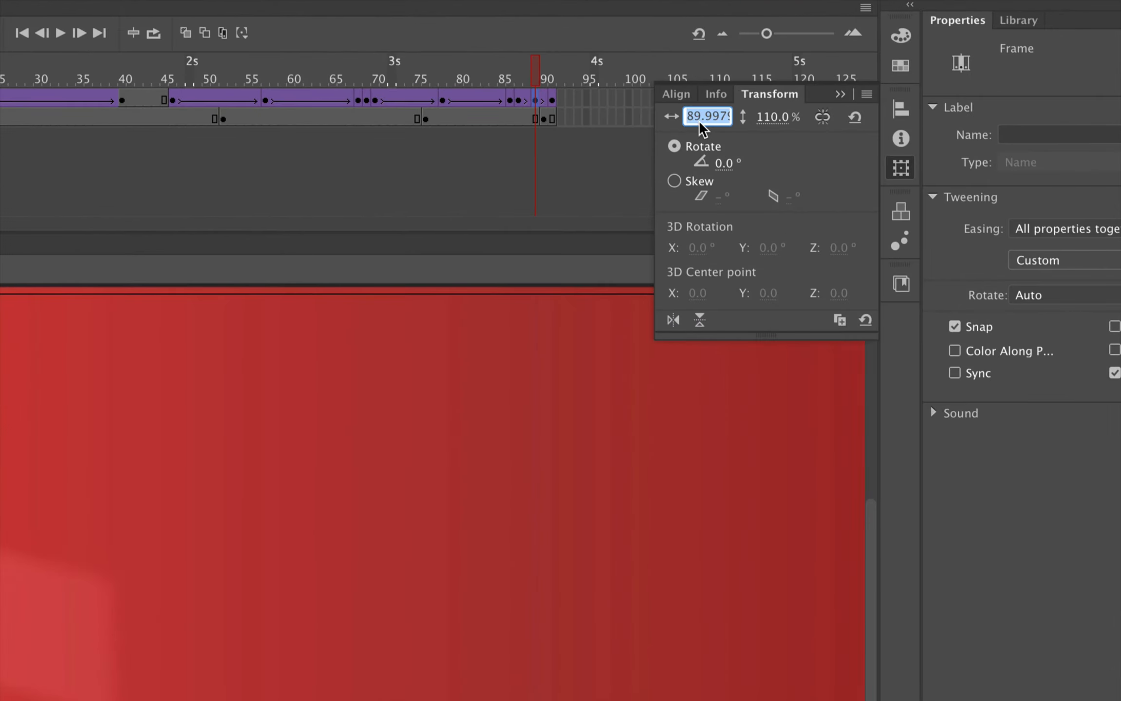
type("95")
key("Return")
left_click(780, 116)
type("105")
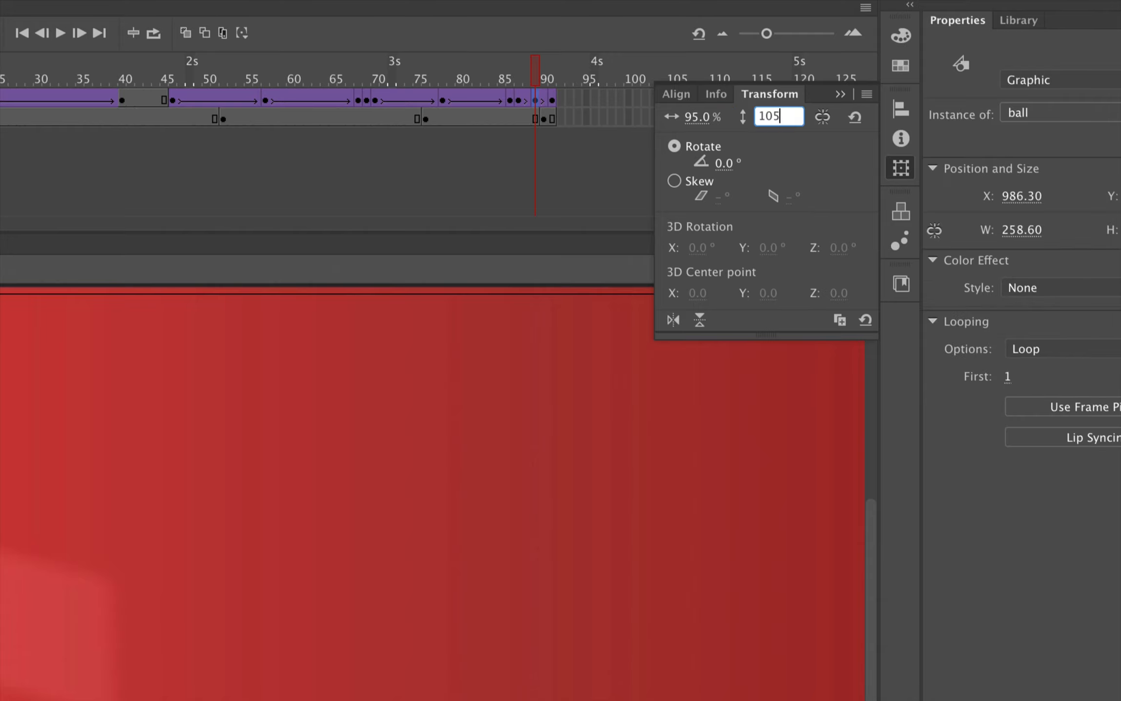
key("Return")
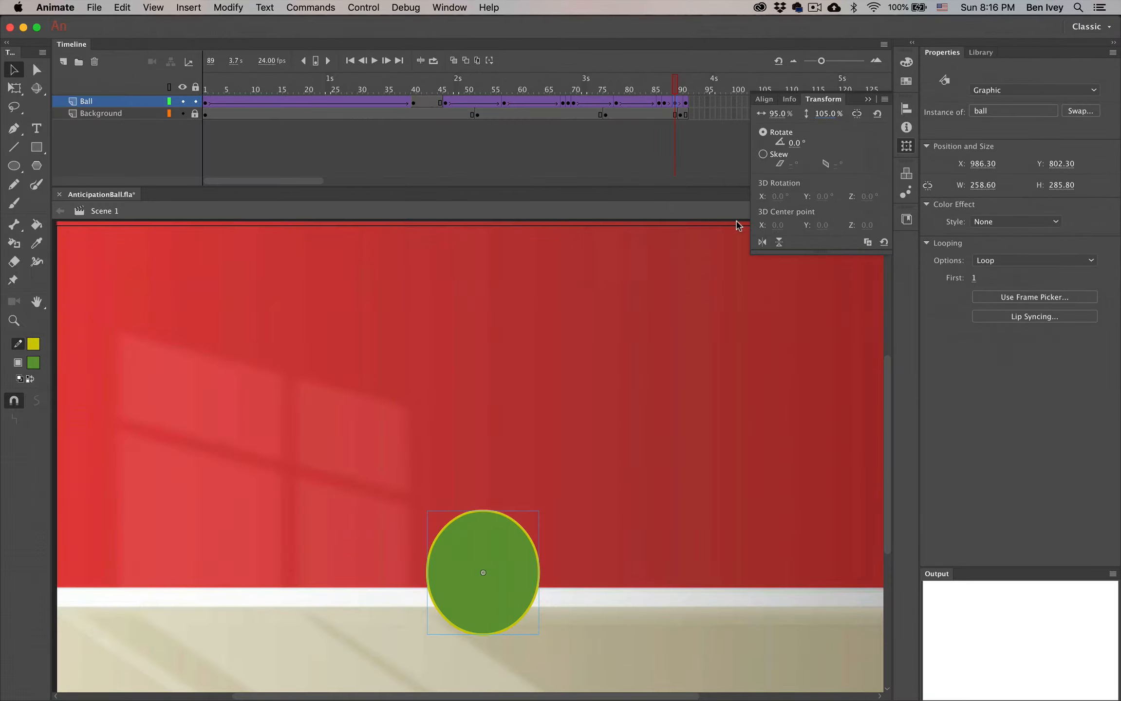
Nudge the ball at frame 89 down to Y 817.80 and test the movie.
key("Down")
key("Down")
key("Down")
key("Down")
key("Down")
key("Down")
key("Down")
key("Down")
key("Down")
key("Down")
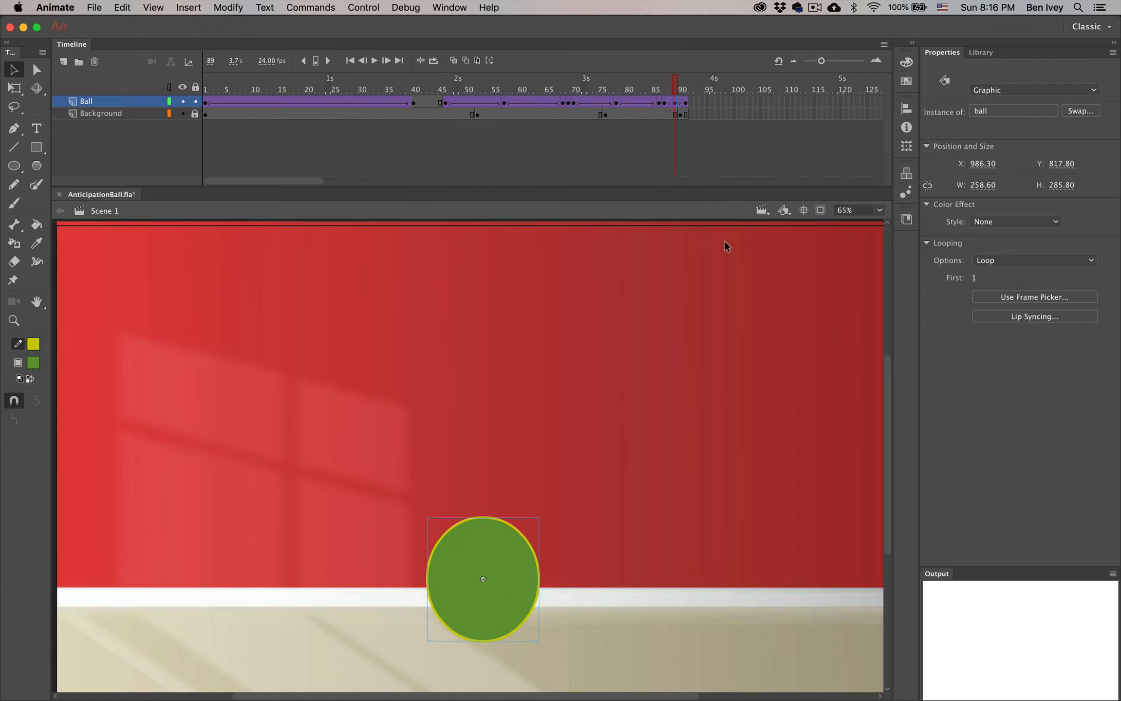
key("super+Return")
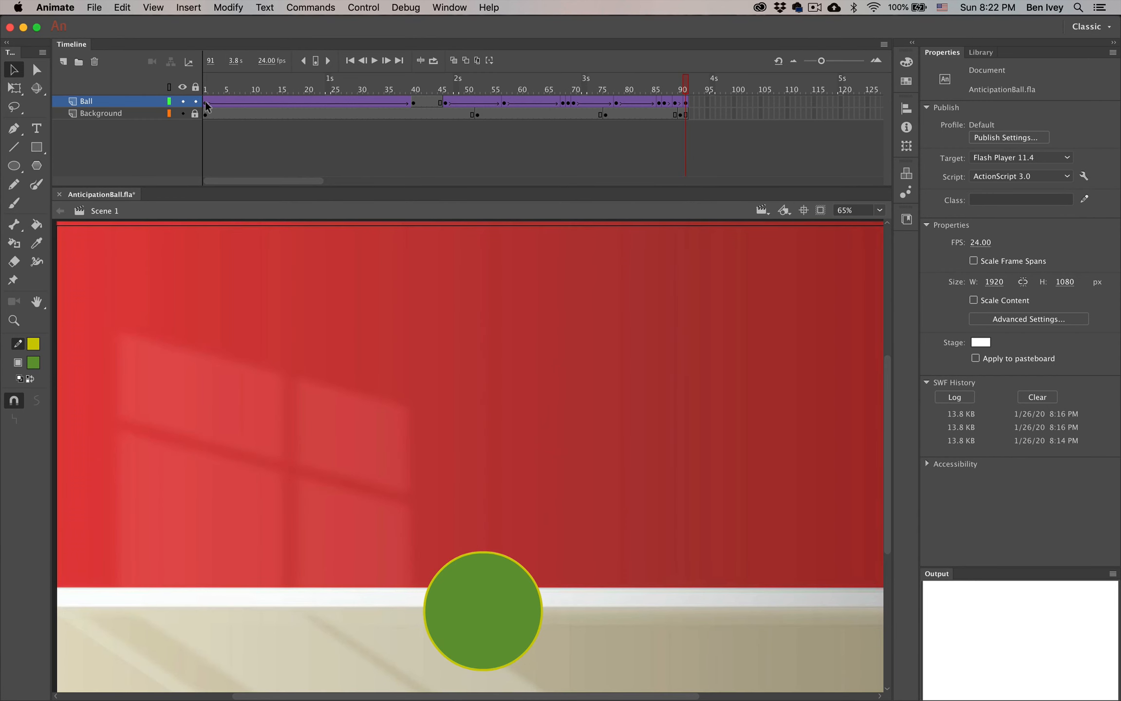
Scrub through the Ball layer's opening squash tween and return to frame 1.
left_click(206, 103)
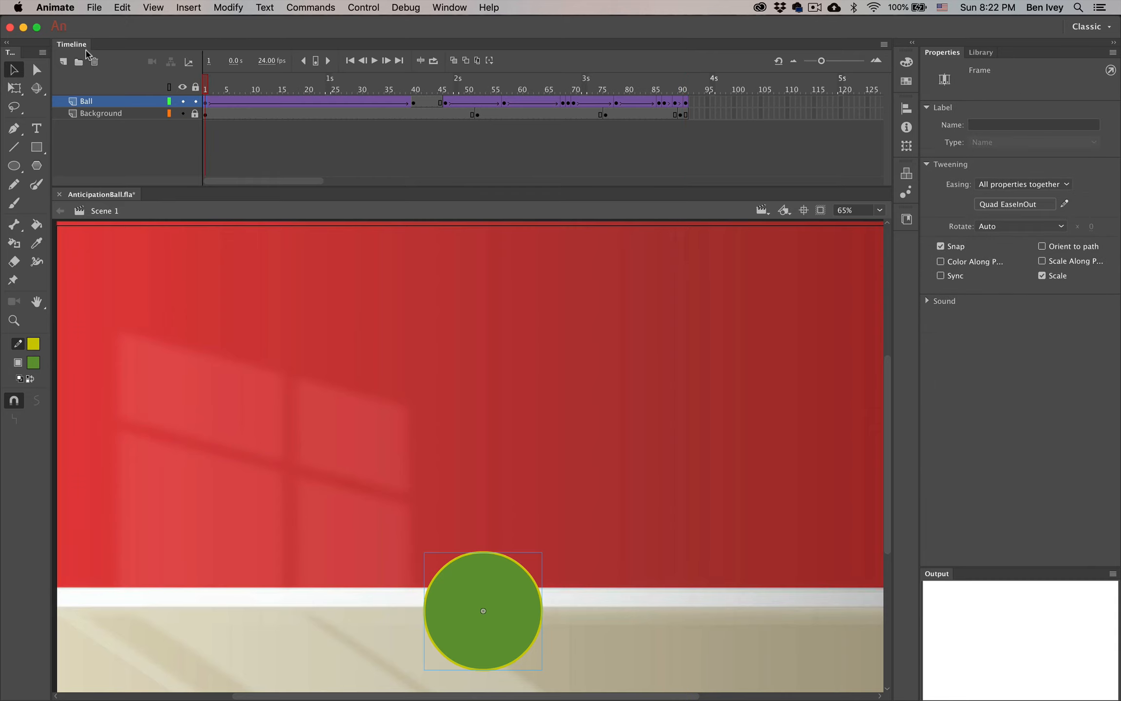
left_click_drag(205, 85, 357, 95)
key("shift+comma")
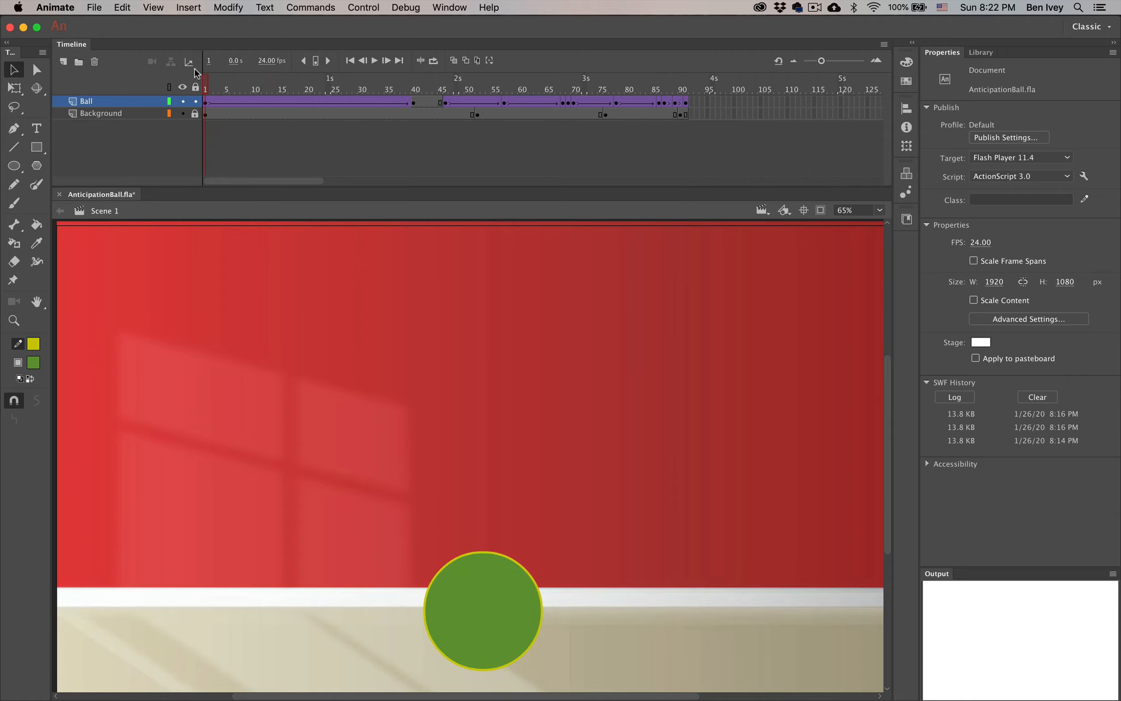
Start a new custom ease for the Ball layer's opening tween at frame 1, applied to all properties together.
left_click(206, 100)
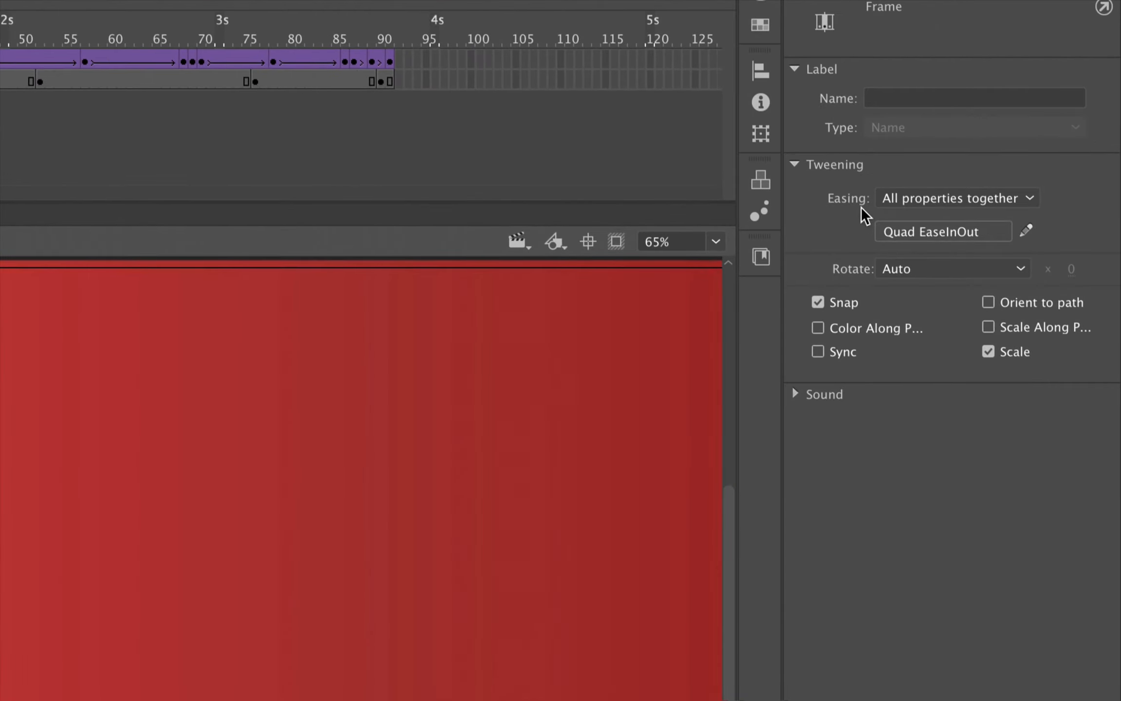
left_click(924, 233)
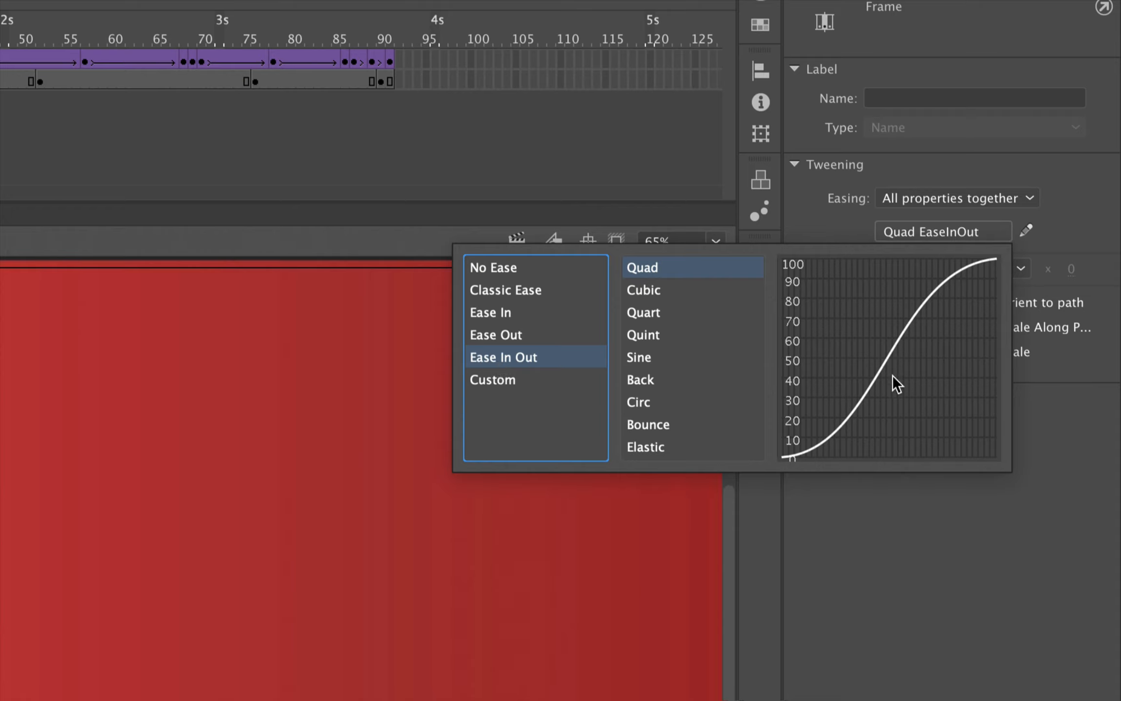
left_click(496, 383)
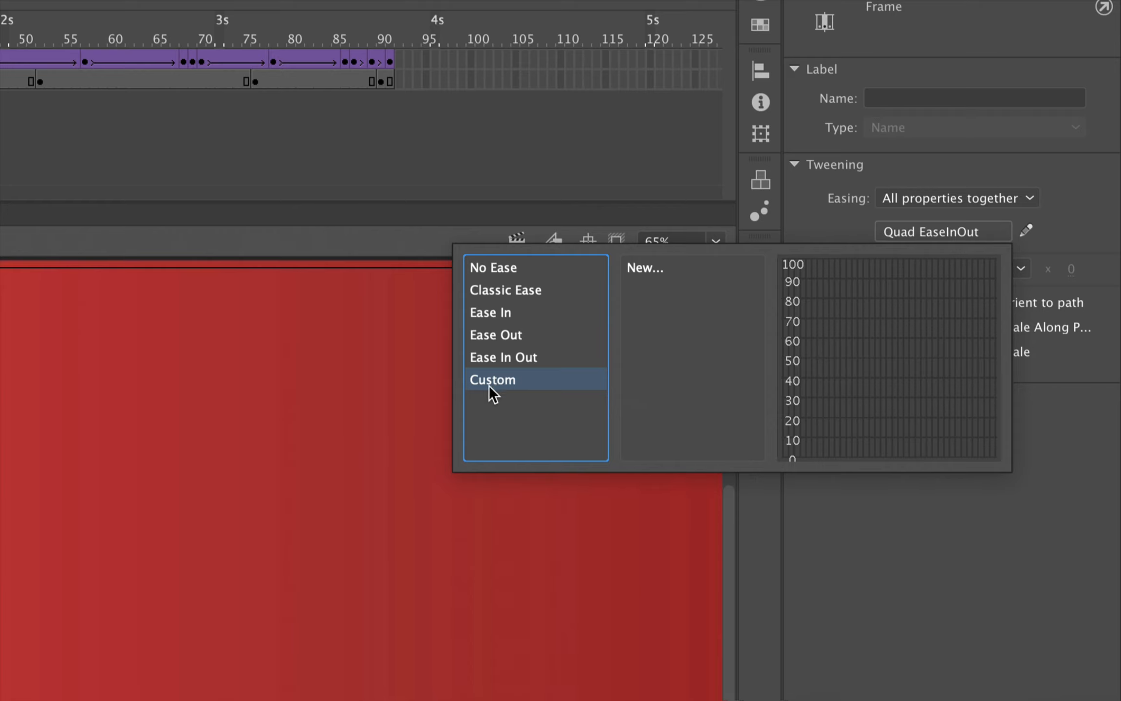
key("Escape")
left_click(956, 229)
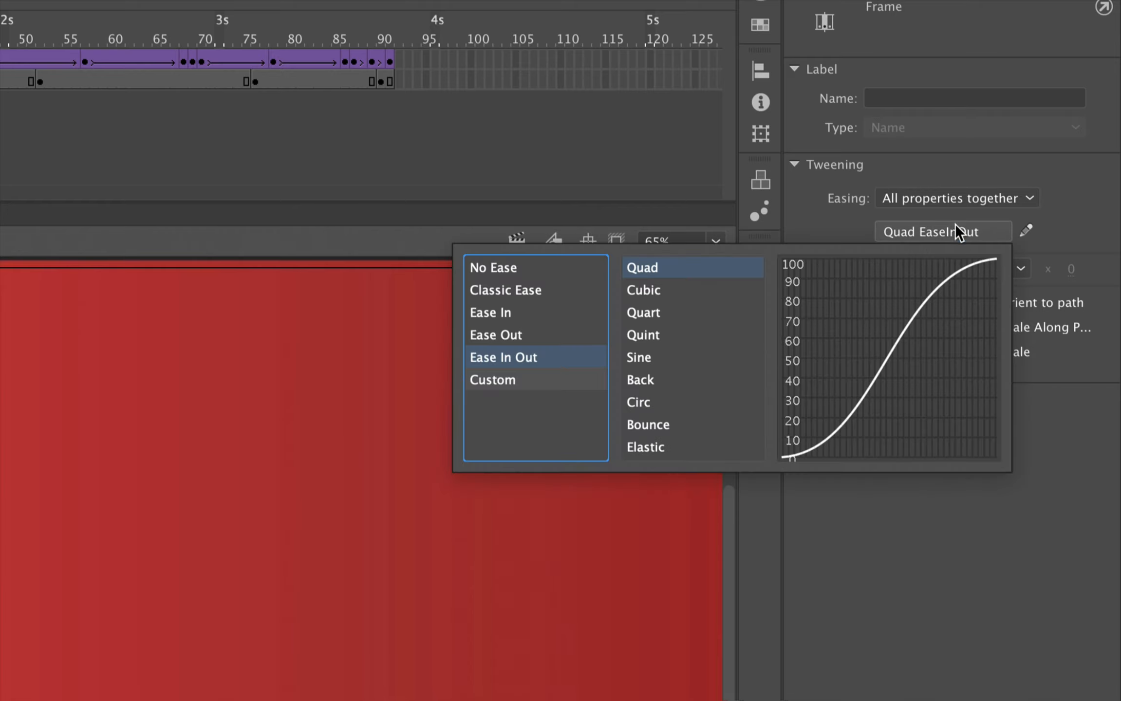
left_click(524, 381)
left_click(653, 278)
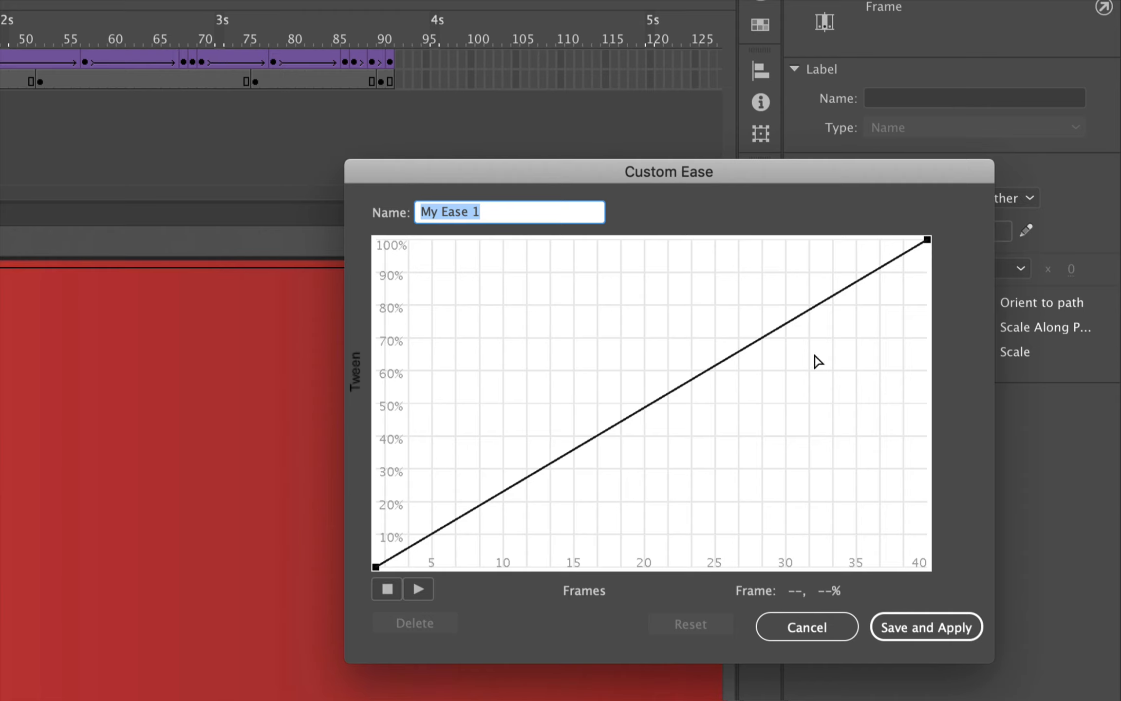
Shape the custom ease into an S-curve, extending flat handles from the start to about frame 16 and from the end to about frame 23.
left_click(376, 567)
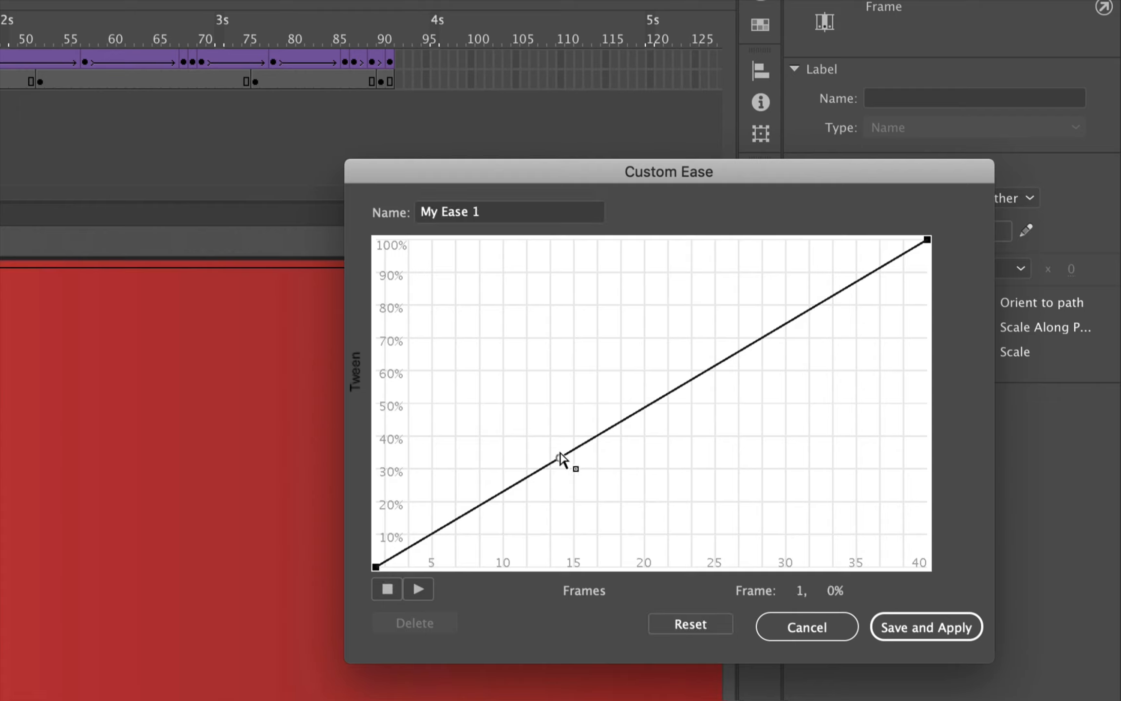
left_click_drag(559, 459, 583, 568)
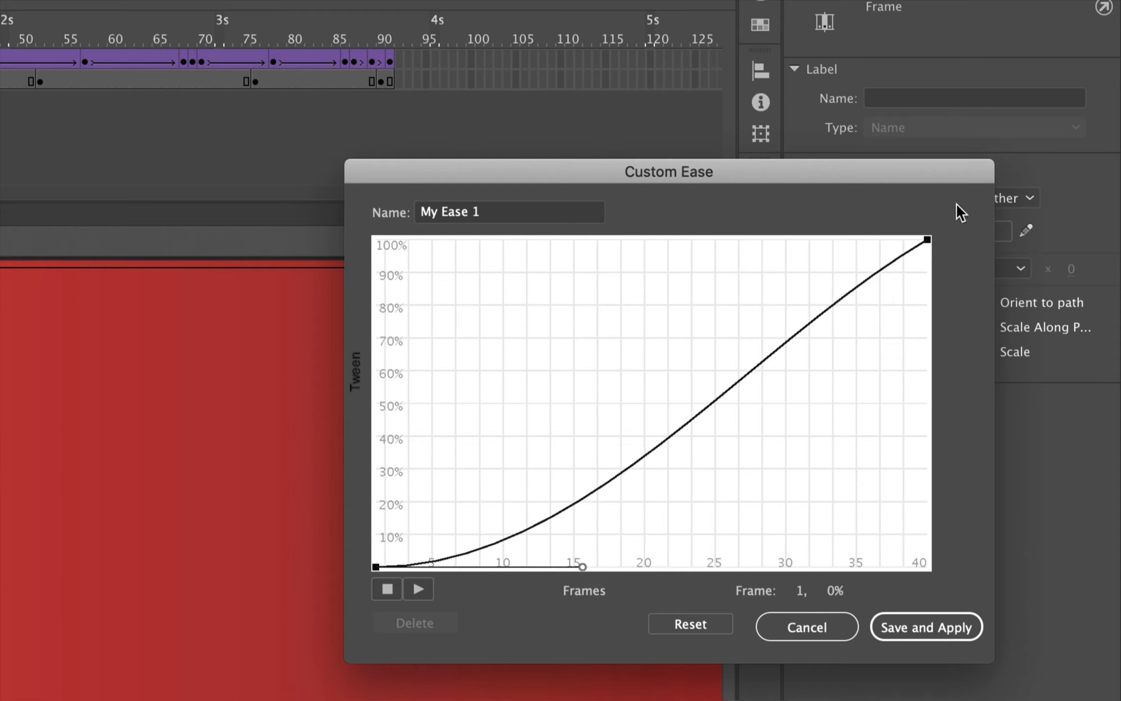
left_click(927, 240)
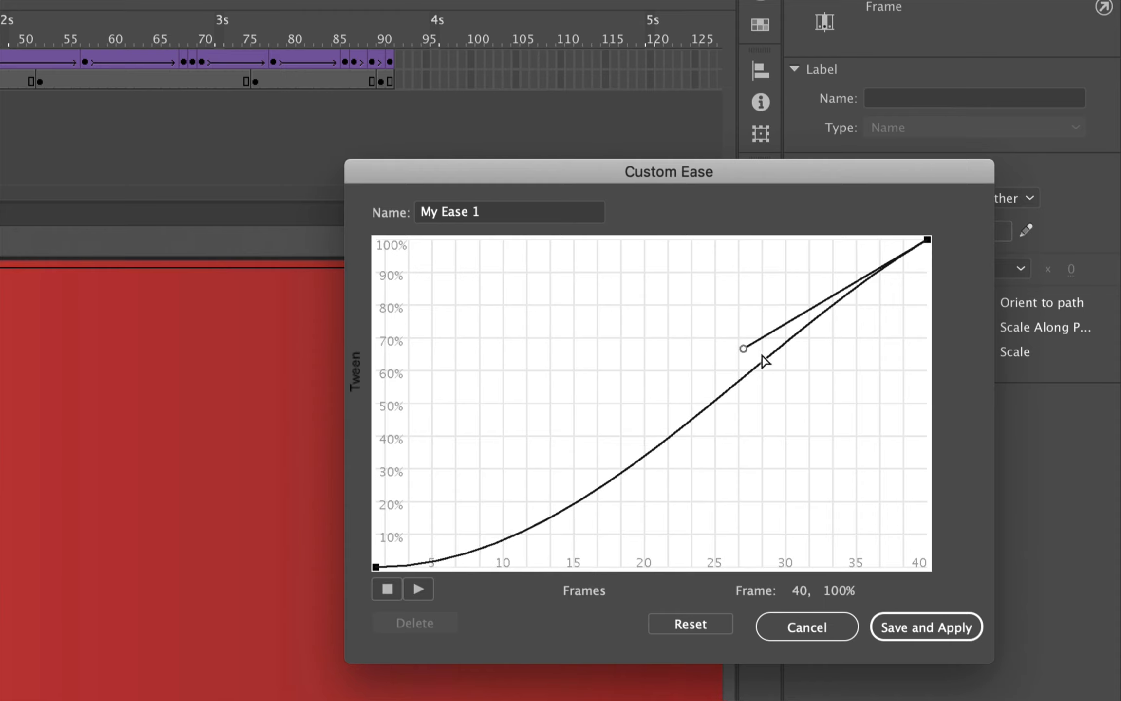
left_click_drag(743, 348, 686, 240)
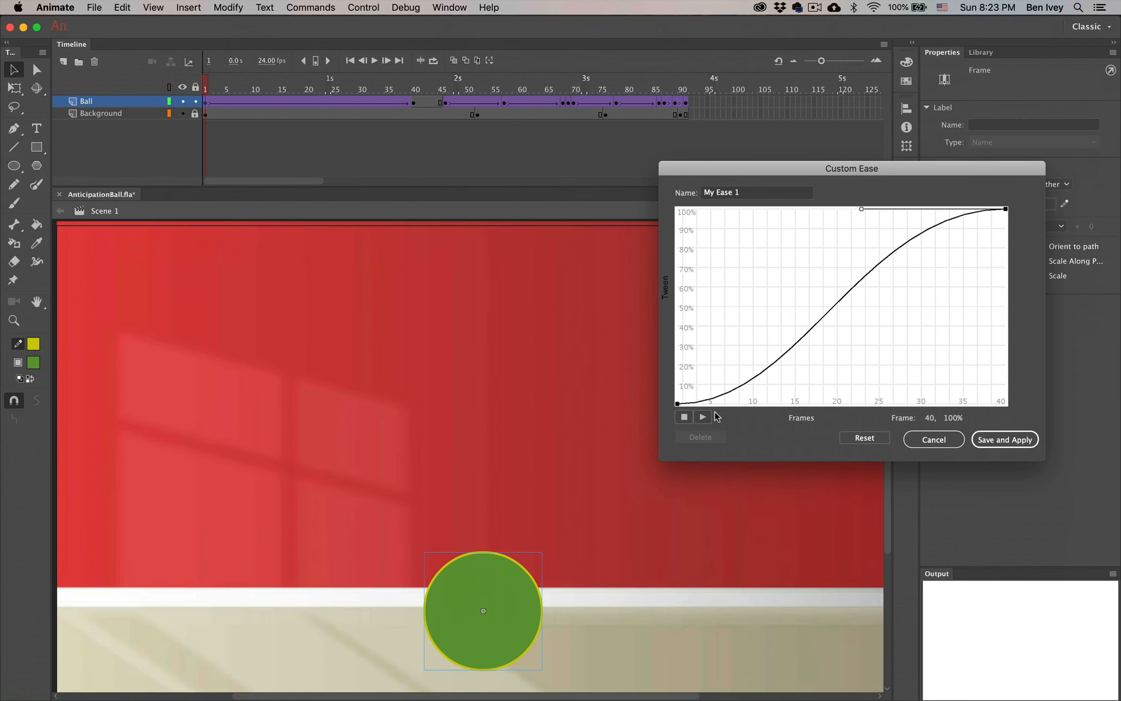
Preview the S-curve ease and add ten anchor points along its upper half, from about frame 22 to frame 35.
left_click(703, 418)
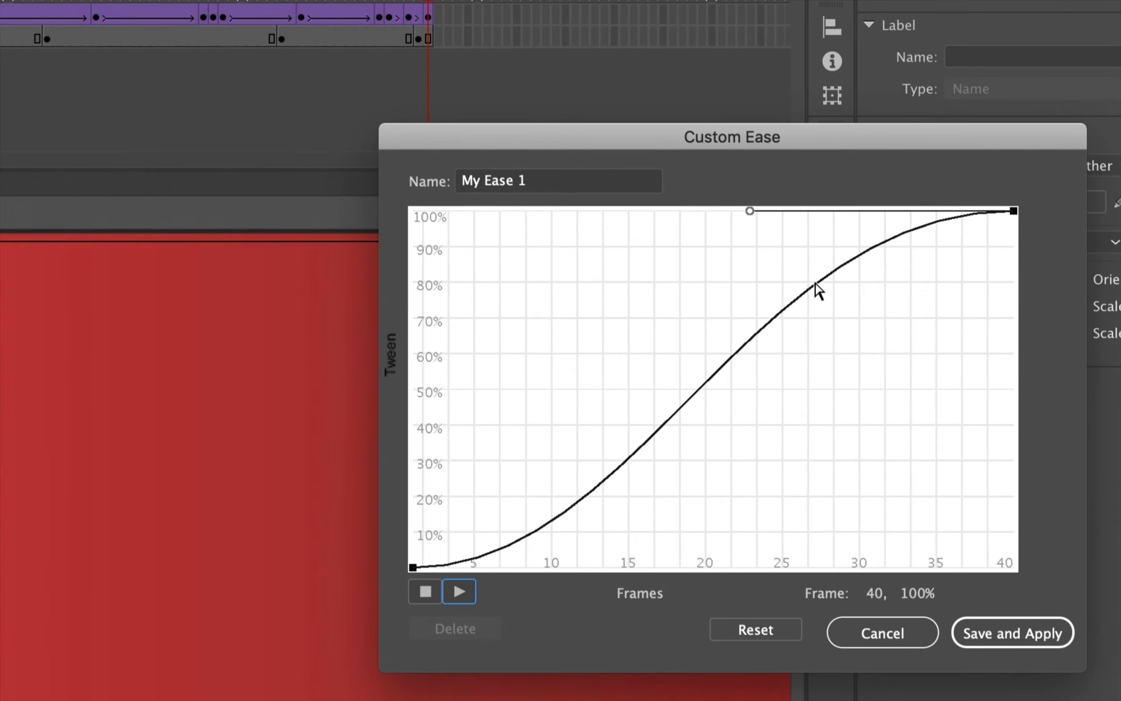
left_click(740, 350)
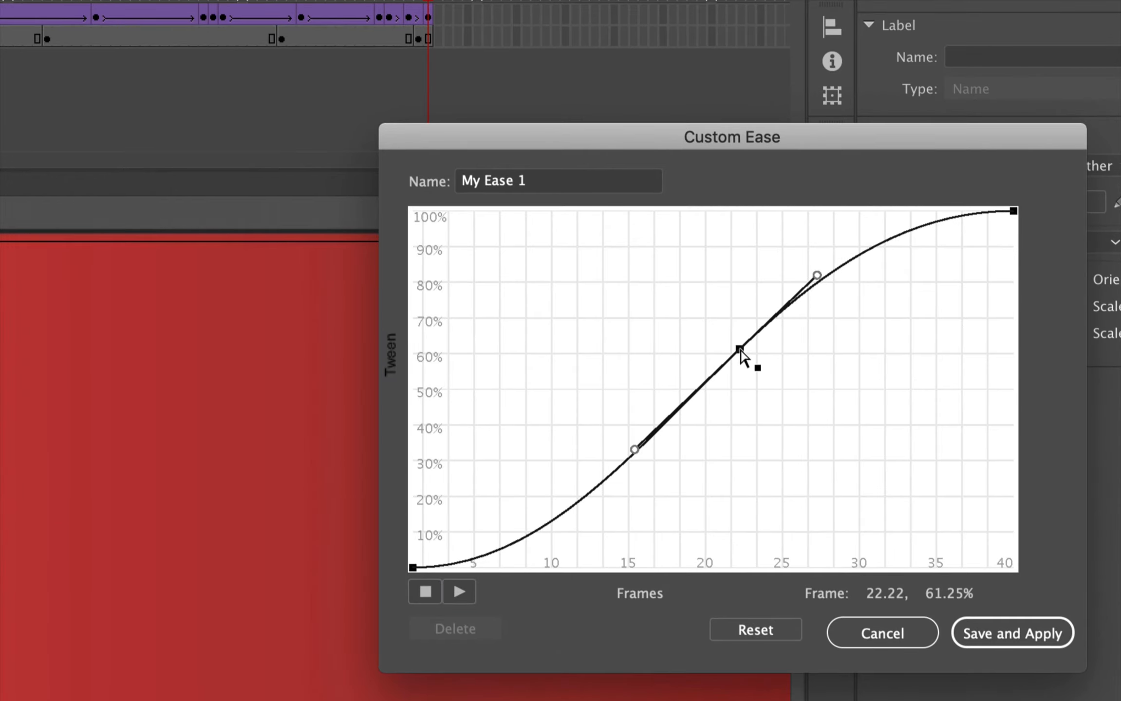
left_click(762, 329)
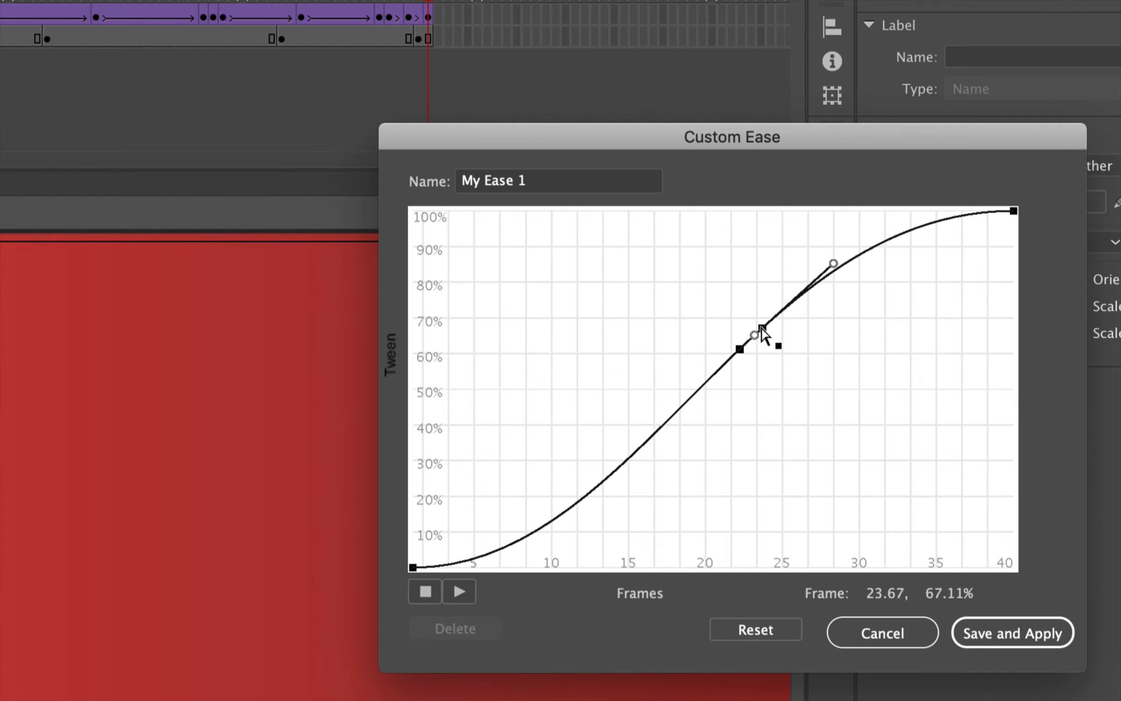
left_click(782, 311)
left_click(807, 290)
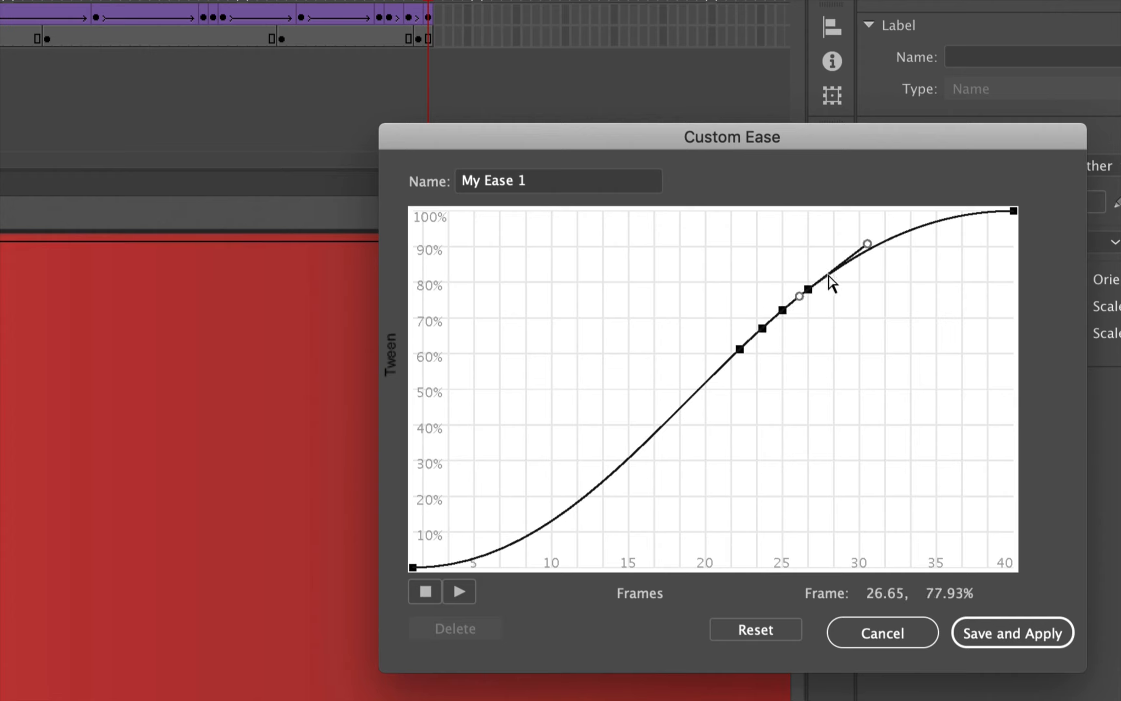
left_click(828, 274)
left_click(850, 260)
left_click(871, 248)
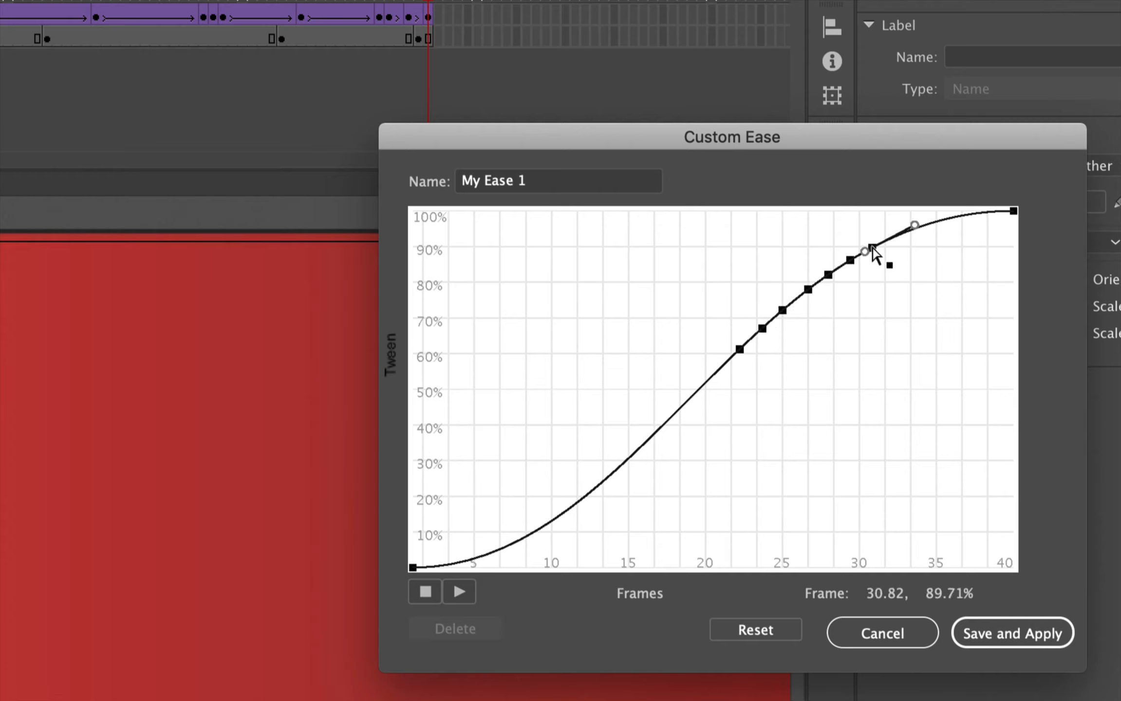
left_click(899, 234)
left_click(925, 224)
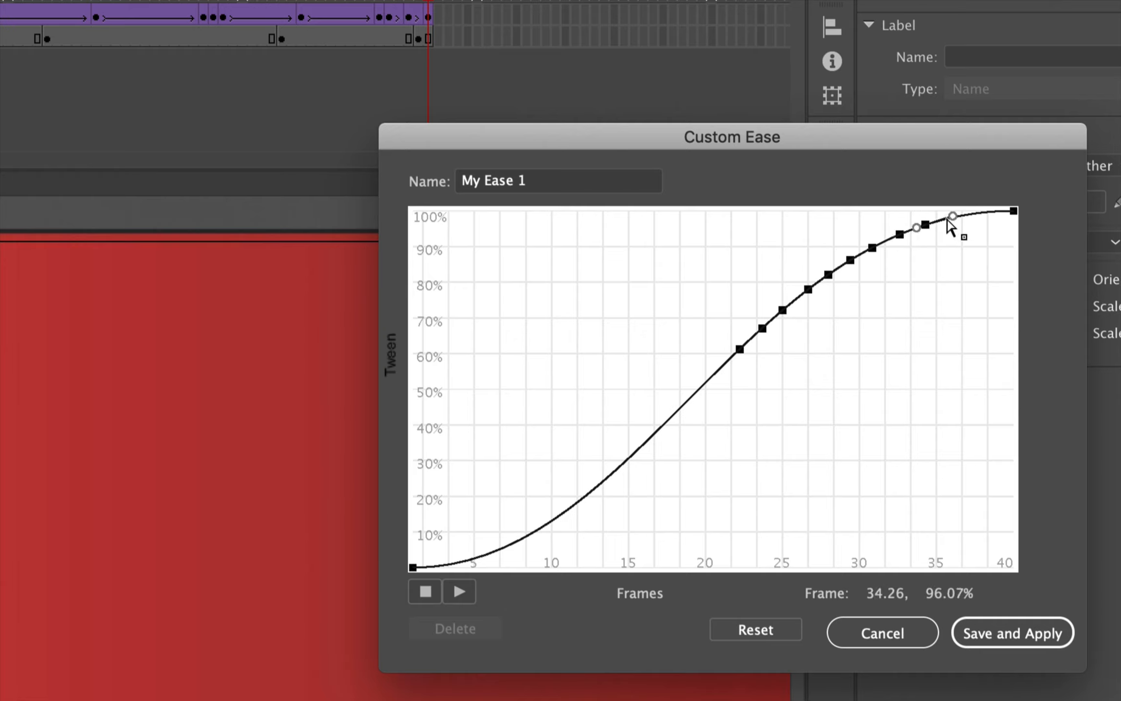
left_click(943, 219)
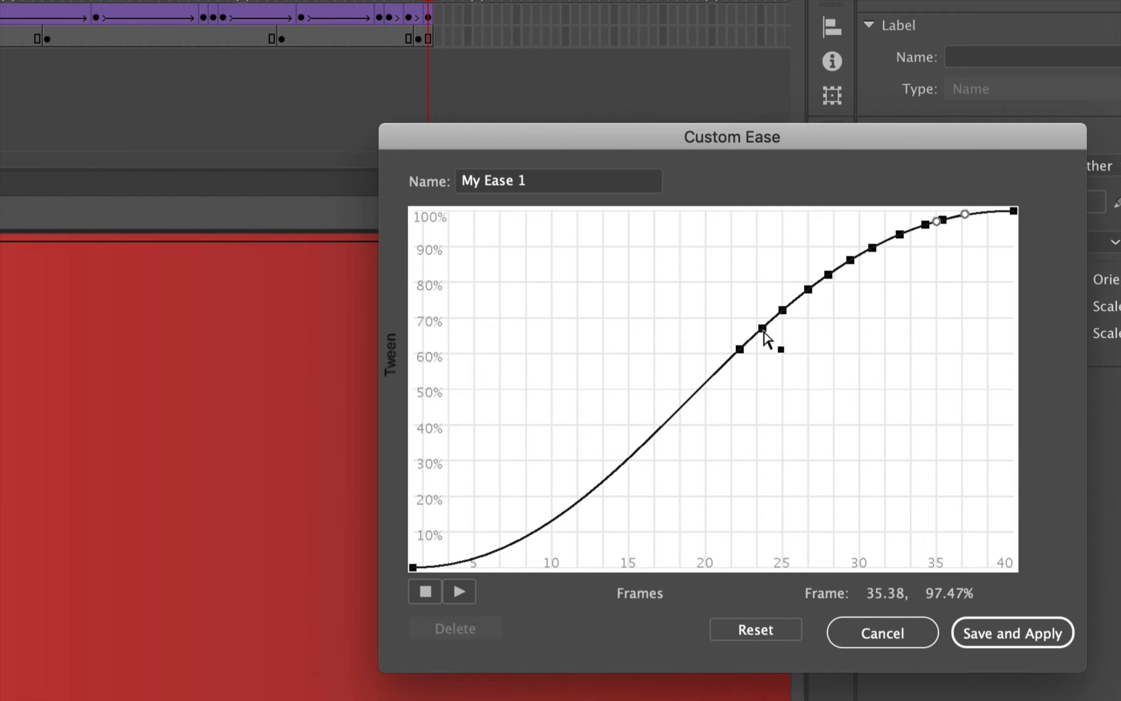
Add a point near frame 37 and lower every second added point to about 54%, 66%, 74%, 78% and 83%, forming a zigzag.
left_click_drag(762, 329, 764, 375)
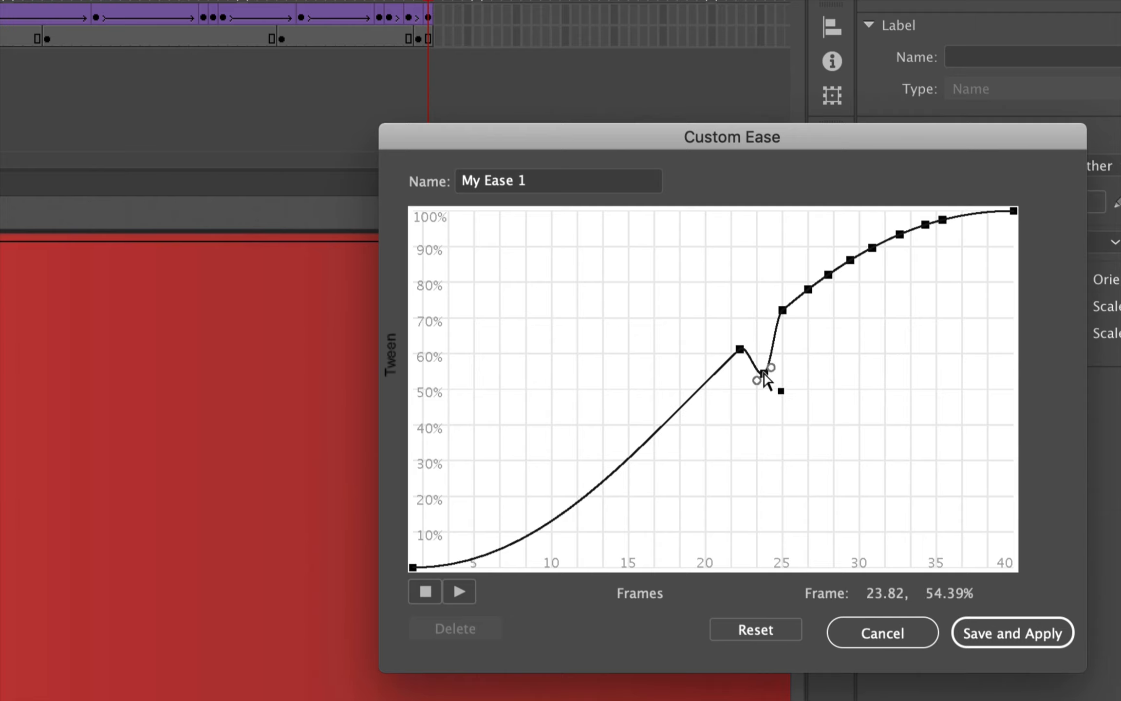
left_click_drag(807, 290, 804, 335)
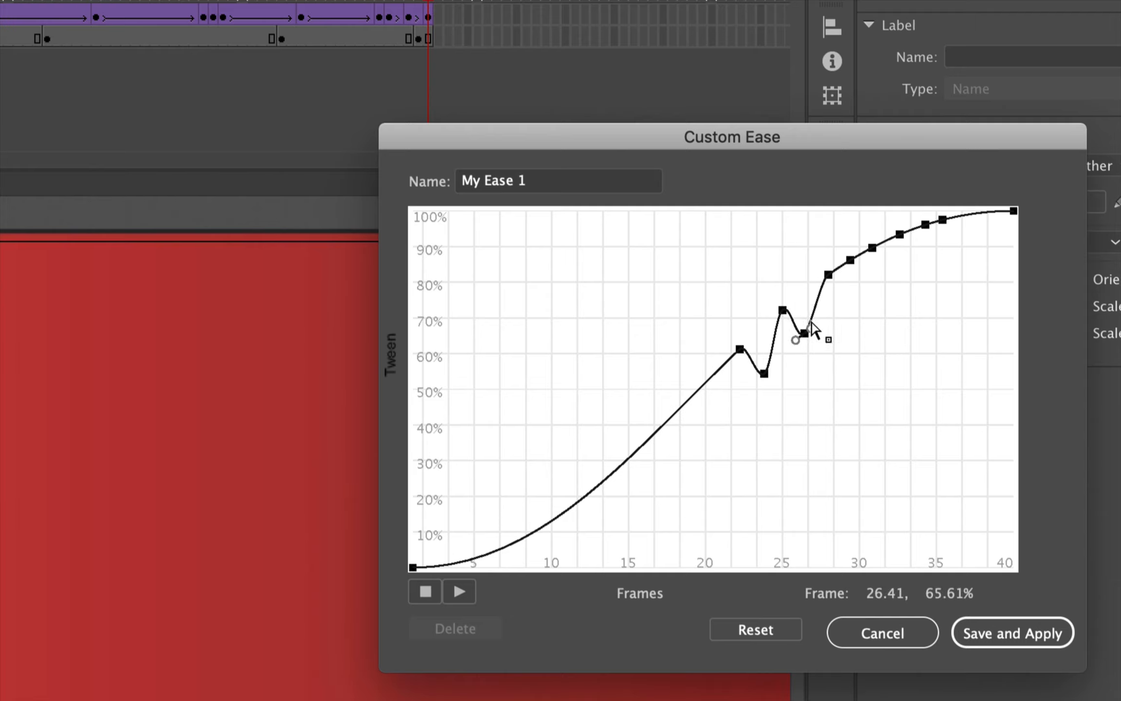
left_click_drag(850, 261, 848, 308)
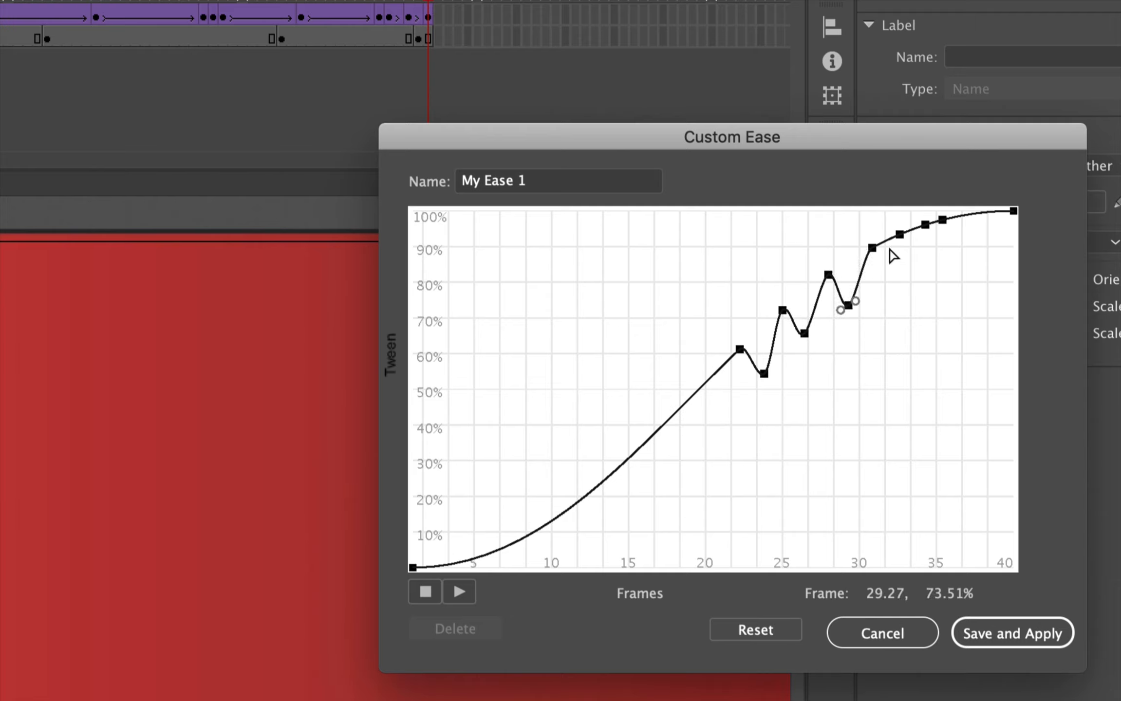
left_click_drag(900, 235, 892, 290)
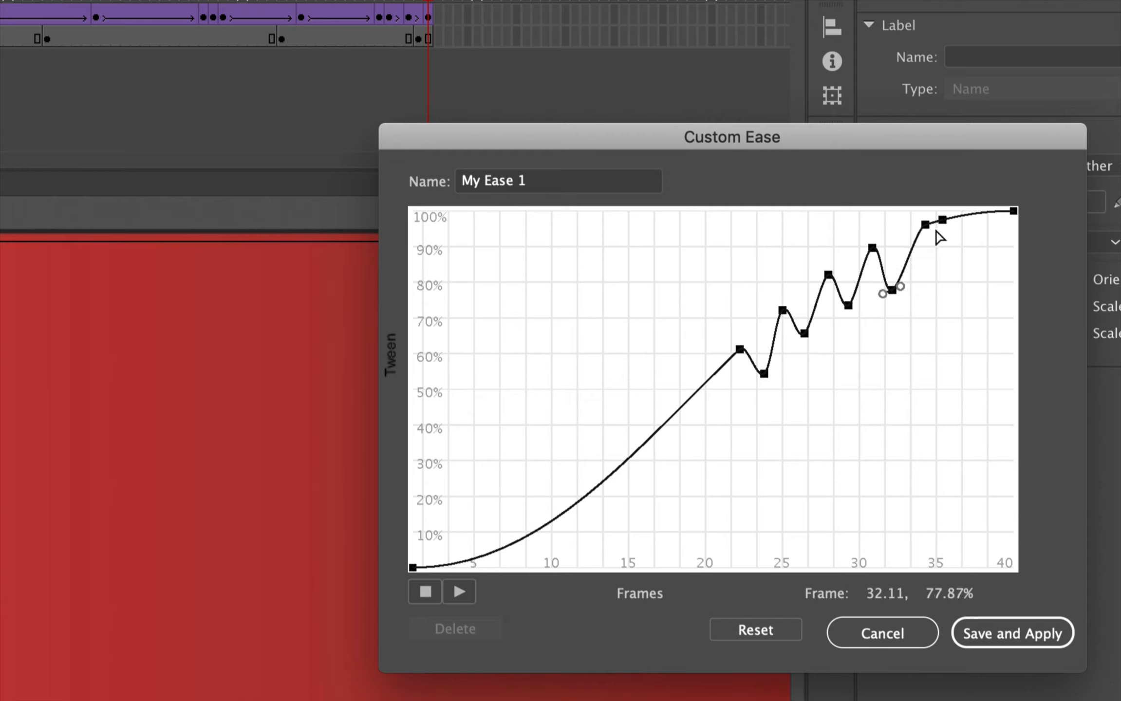
left_click(964, 215)
left_click_drag(943, 220, 937, 285)
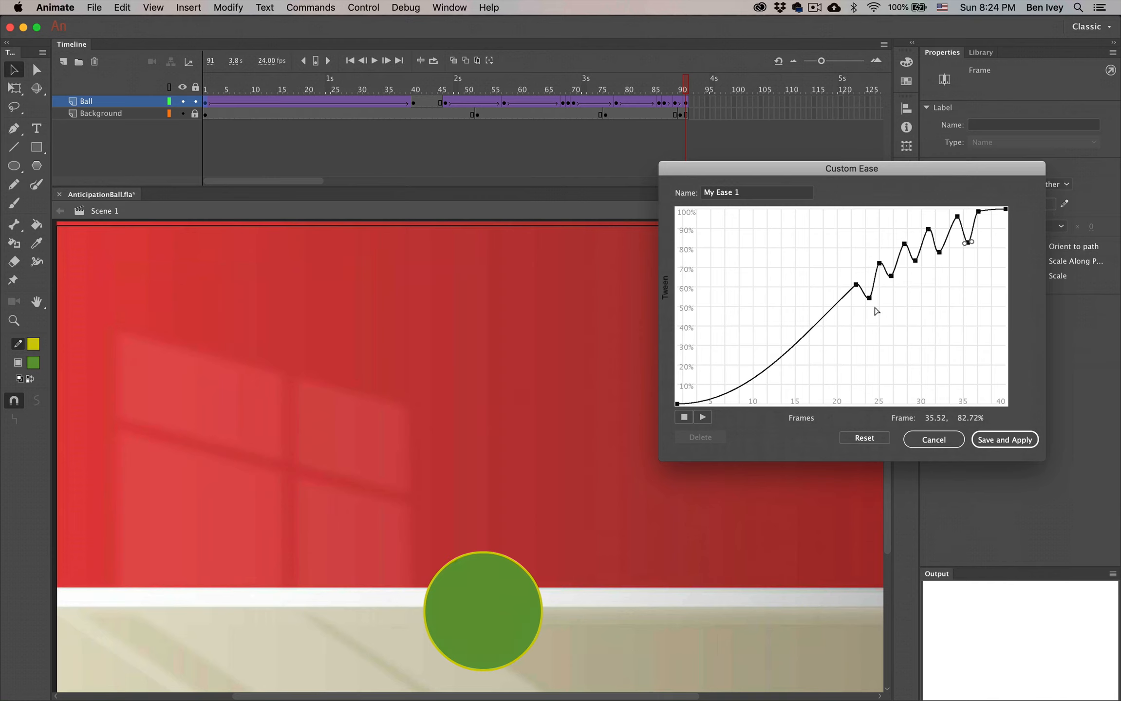
Preview the zigzag ease, apply it to the opening tween as My Ease 1, and test the movie.
left_click(703, 418)
left_click(702, 418)
left_click(1002, 440)
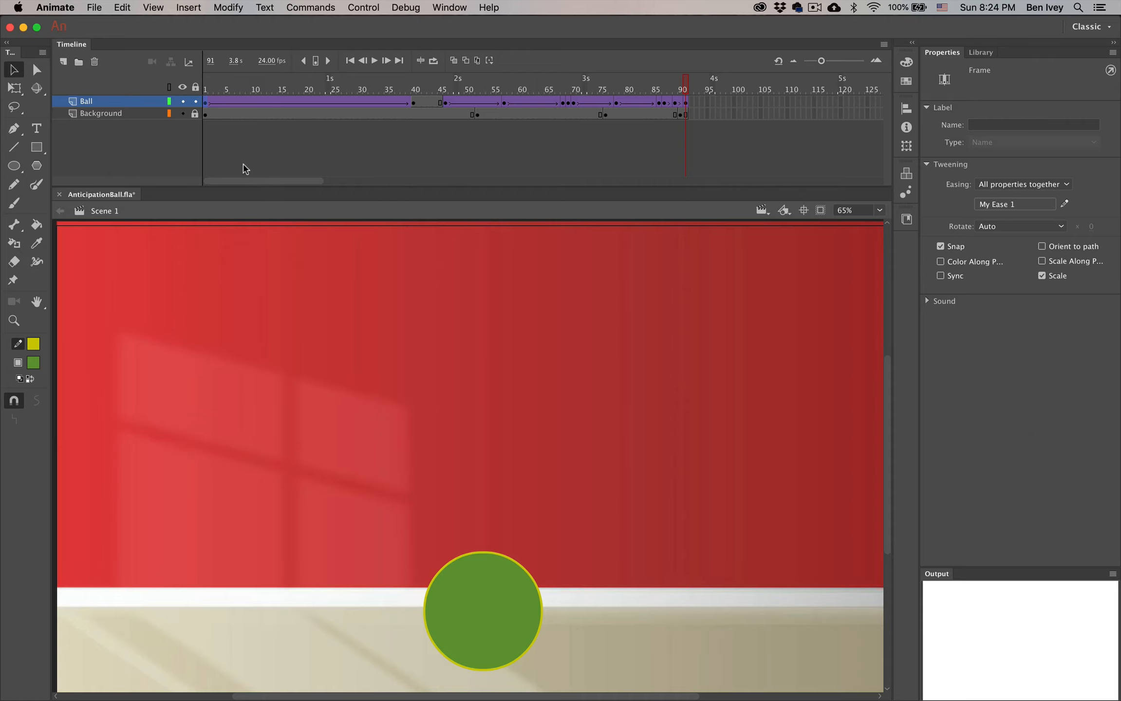
key("super+Return")
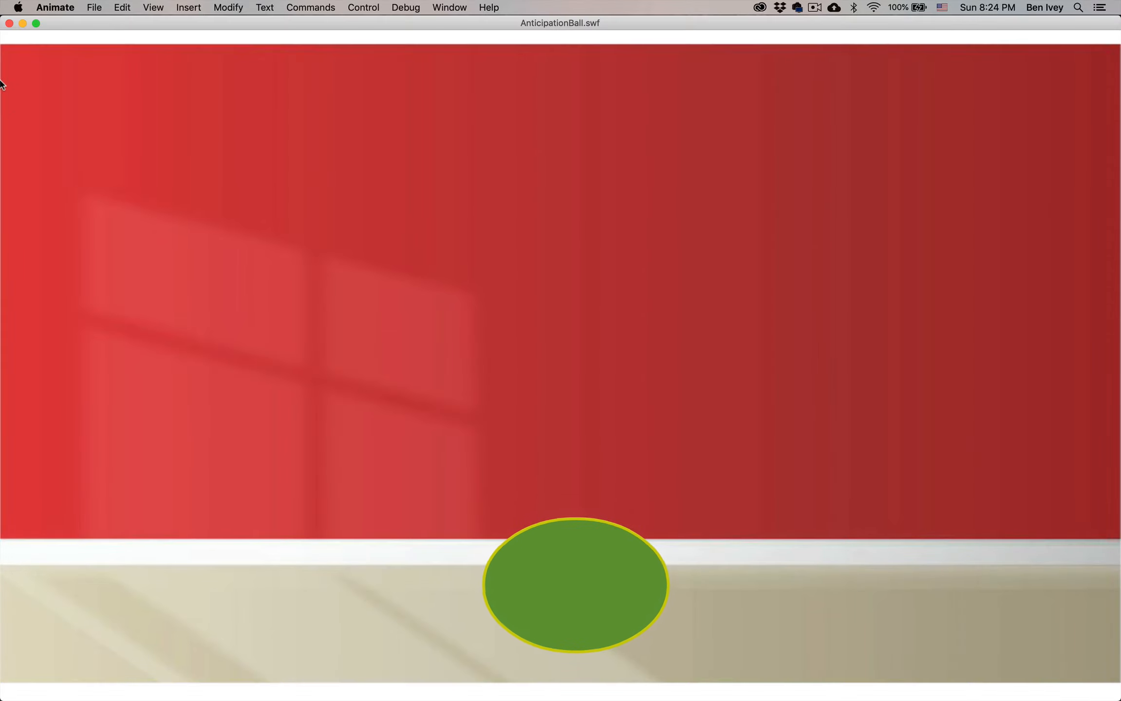
left_click(9, 24)
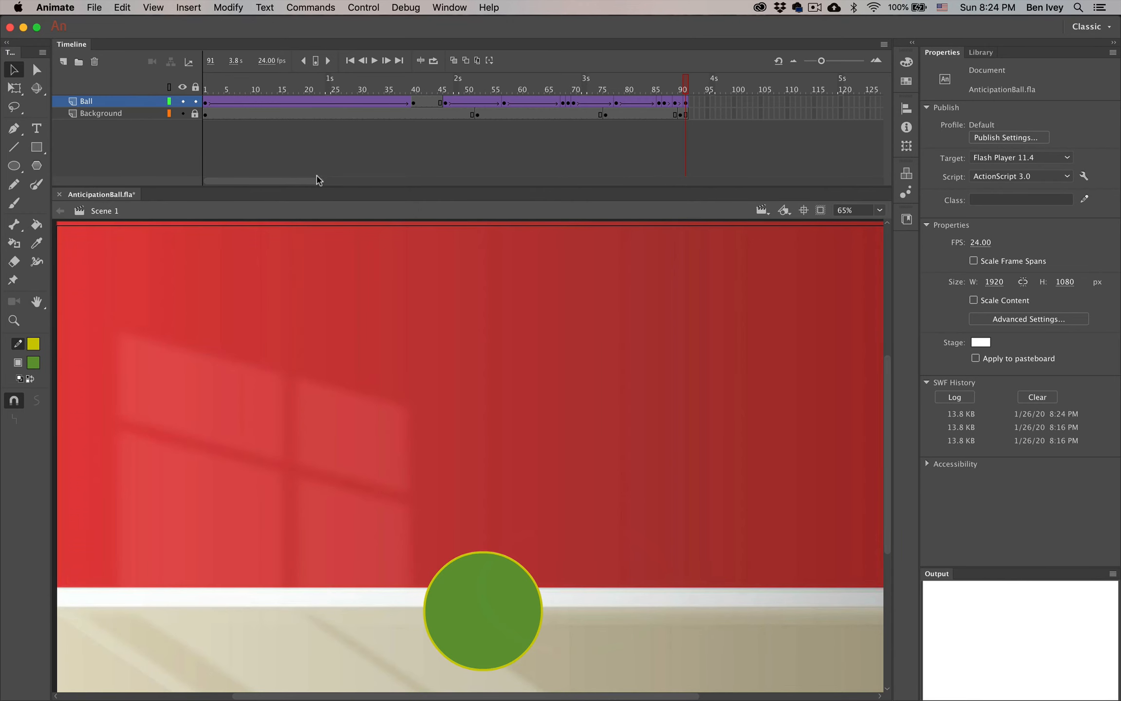